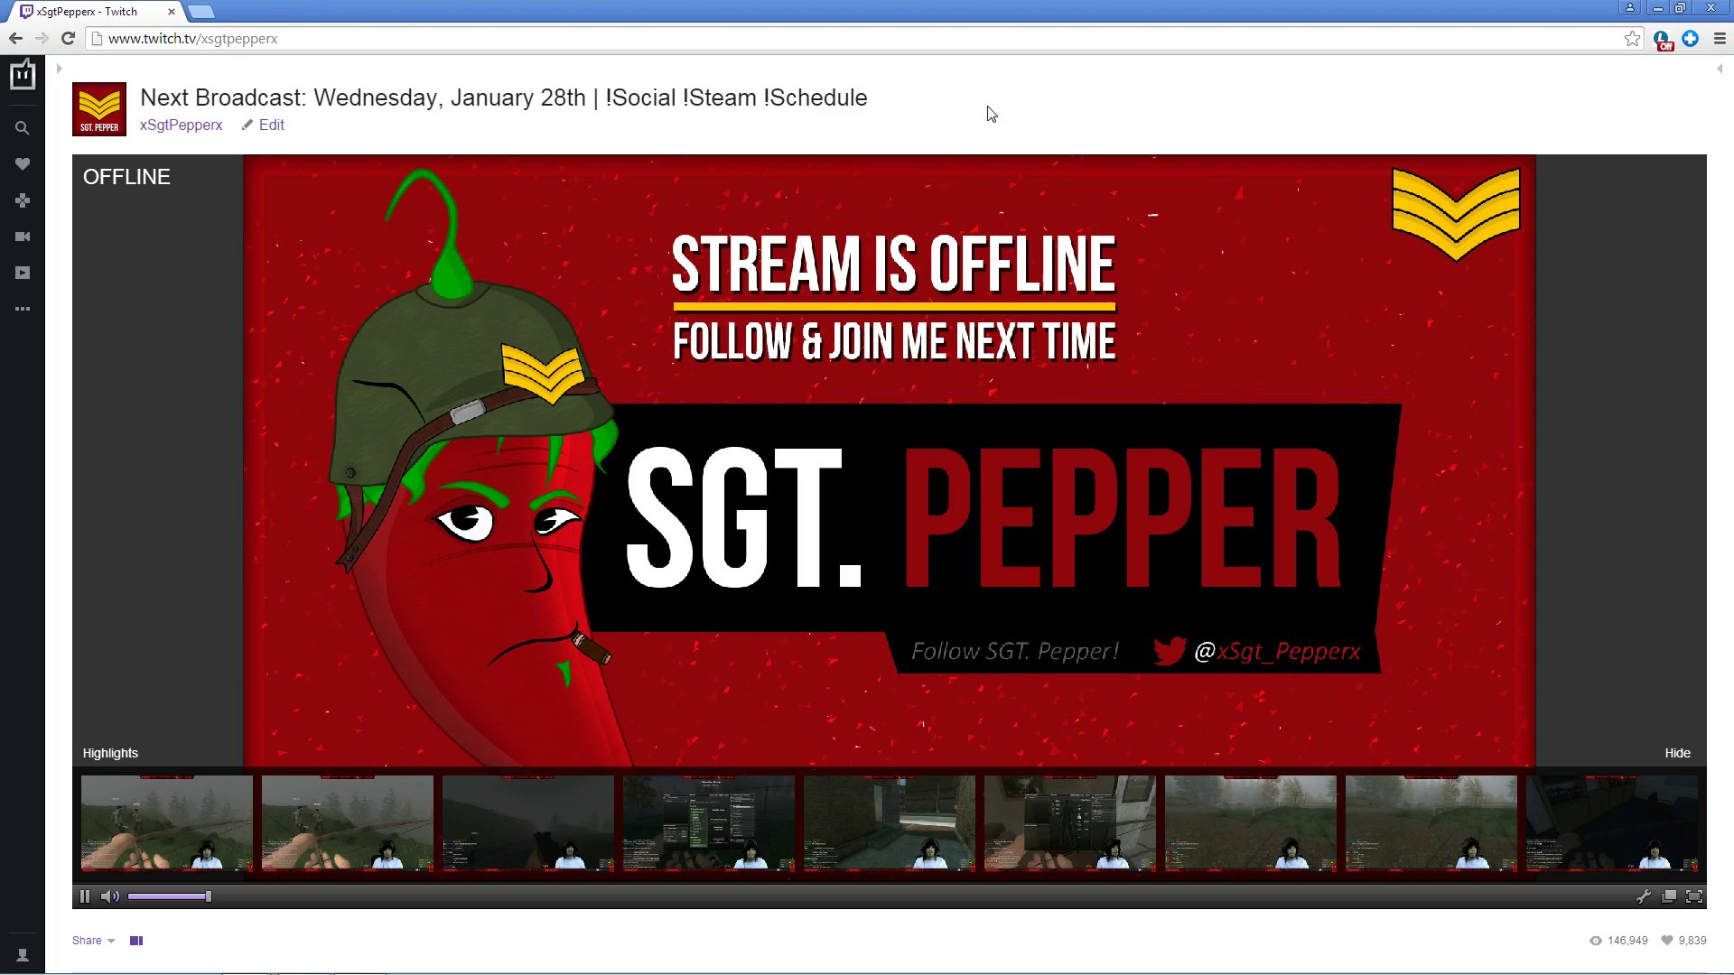
Scroll the Twitch channel to the Farming Simulator Server Info panel and open its FS15 mod links
scroll(1018, 117, "down", 6)
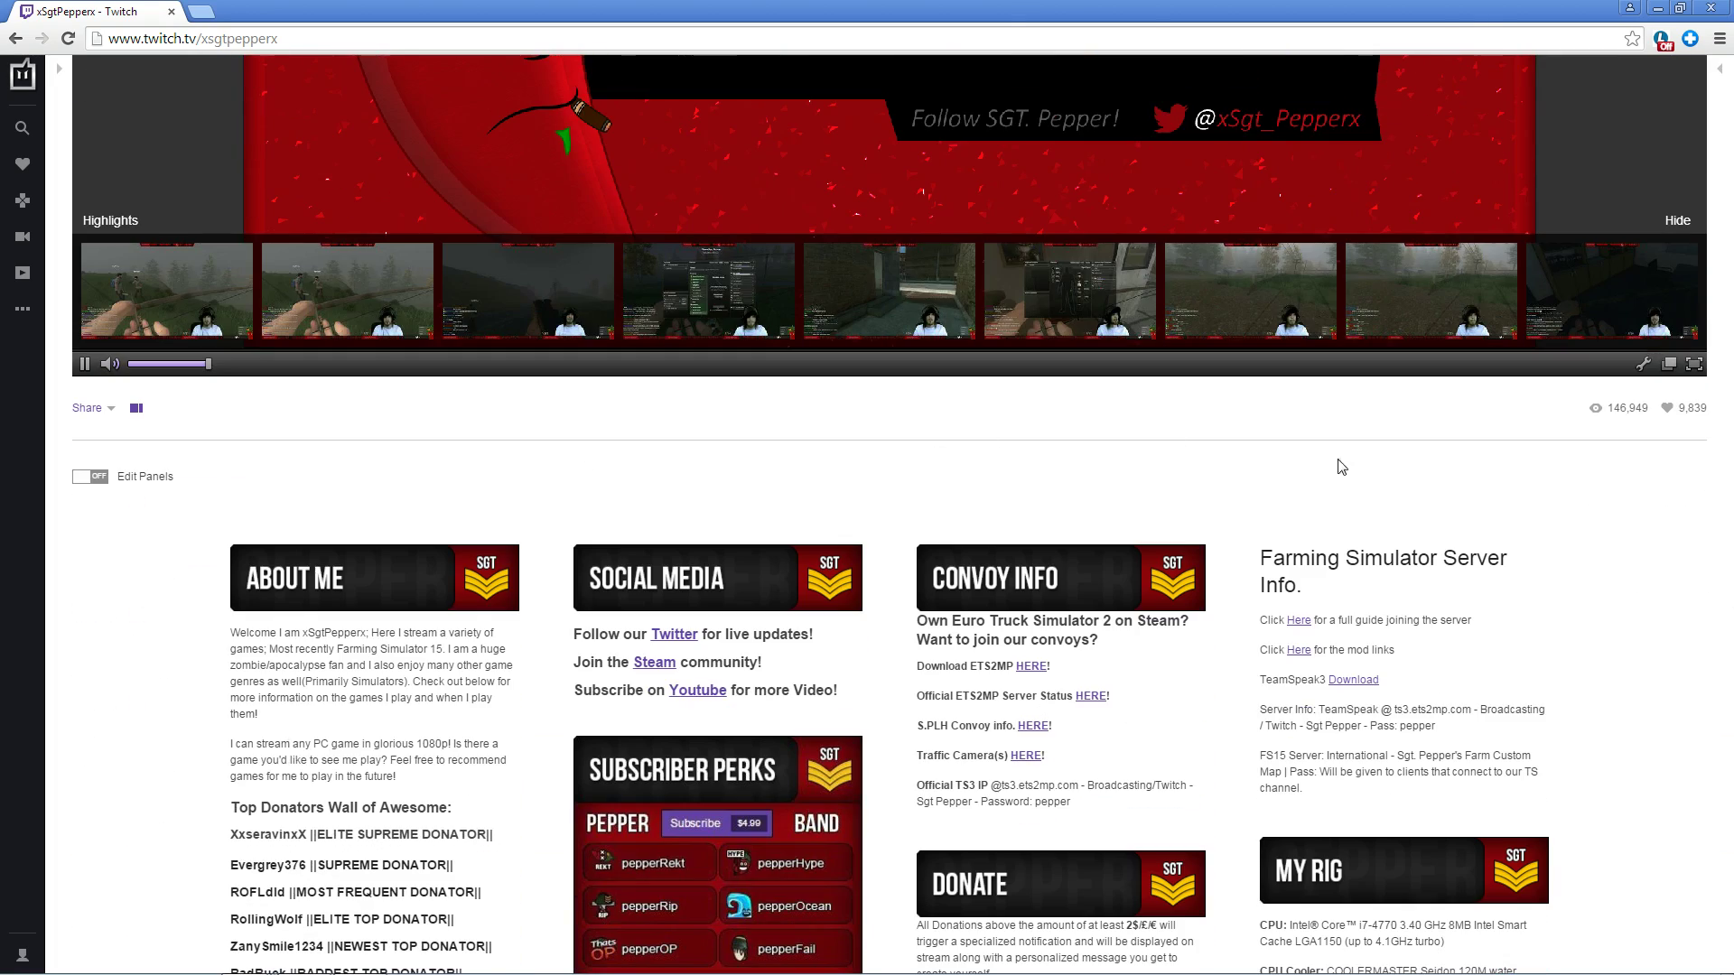
scroll(1359, 476, "down", 4)
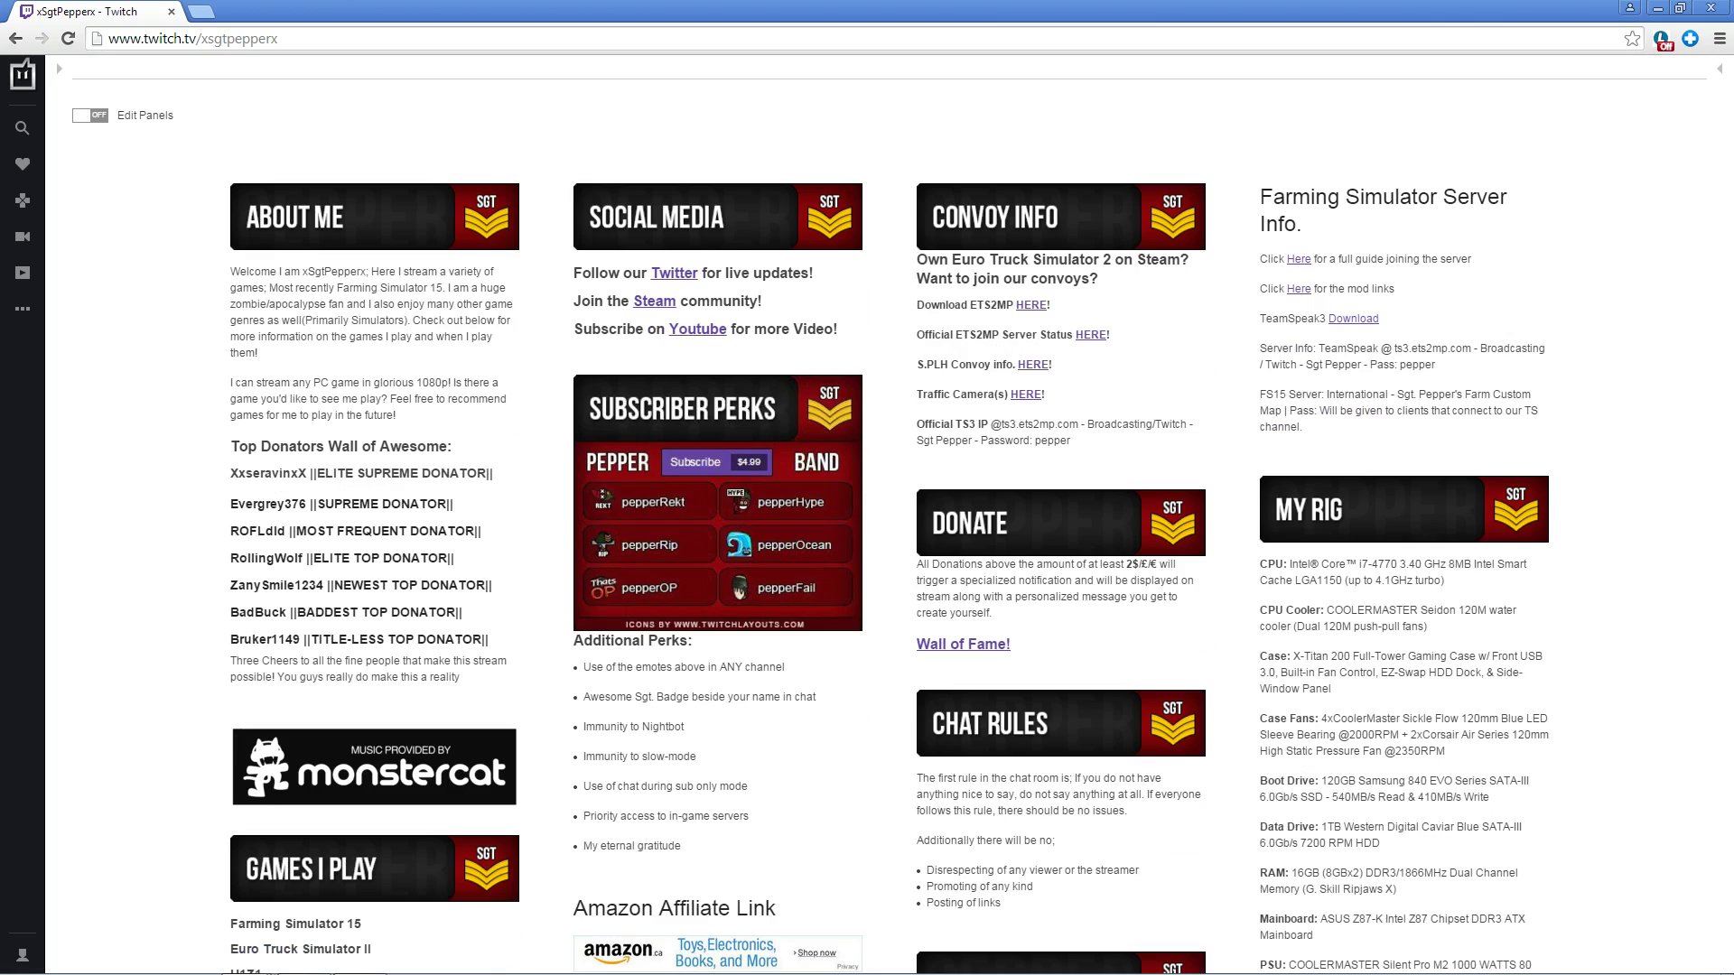
left_click_drag(1404, 291, 1259, 289)
left_click(1306, 290)
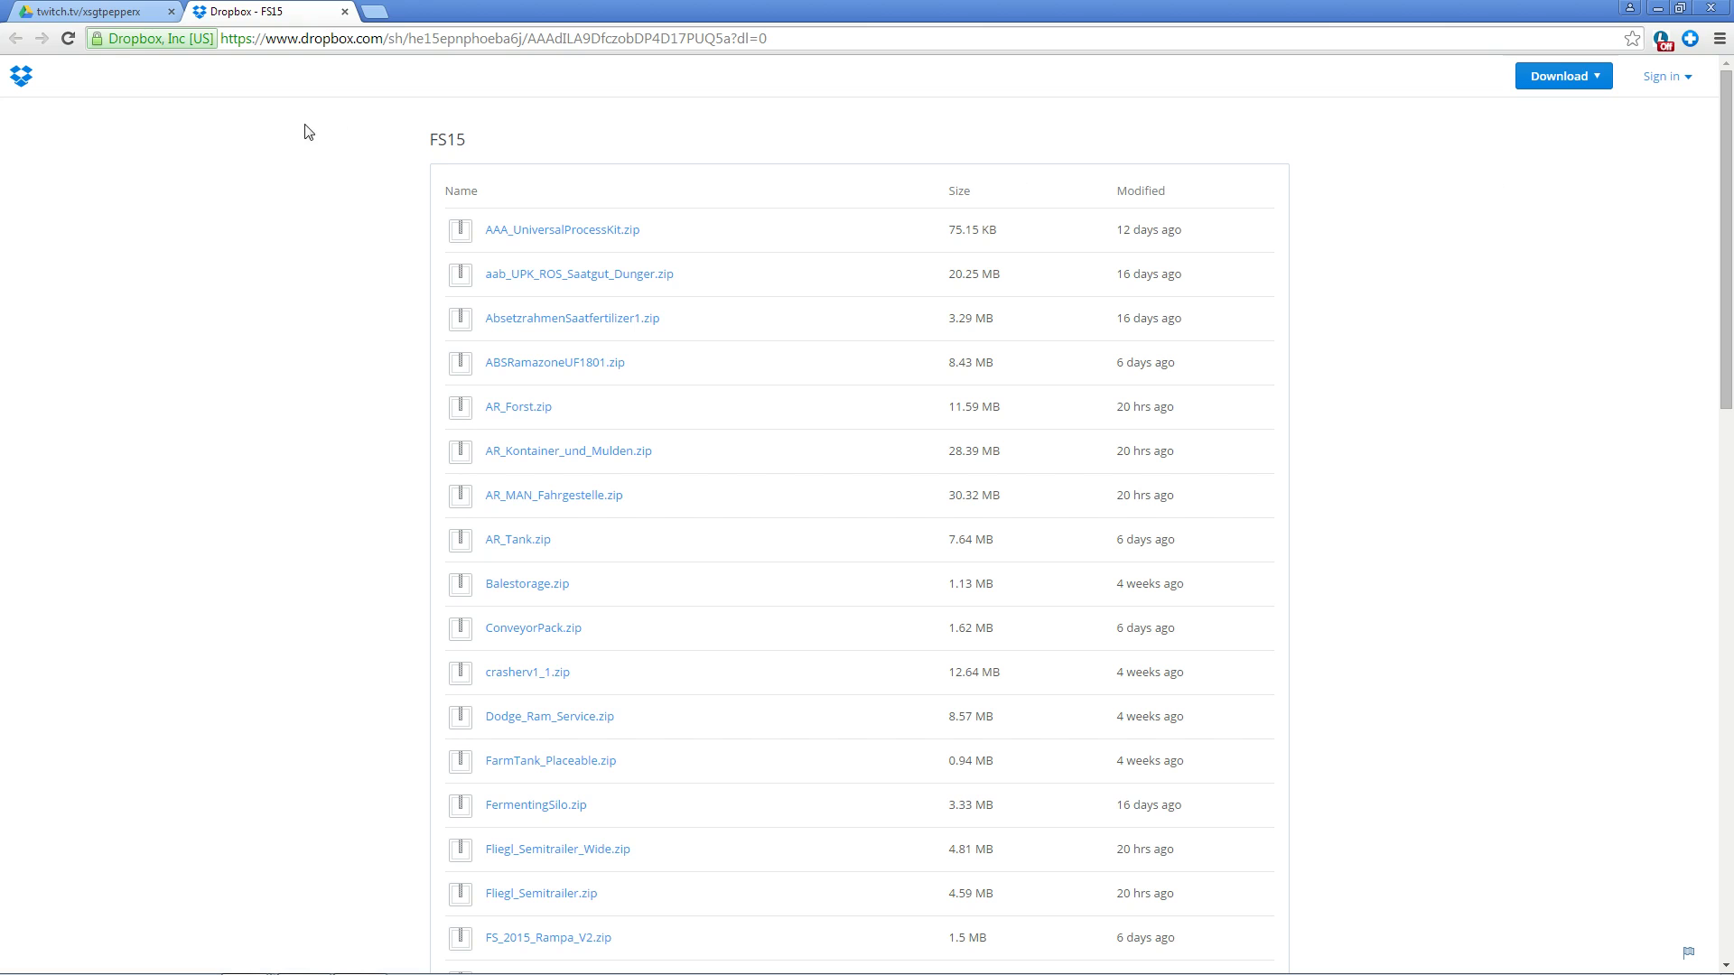
Look over the FS15 file list, then download the entire folder as FS15 (1).zip
scroll(343, 243, "down", 9)
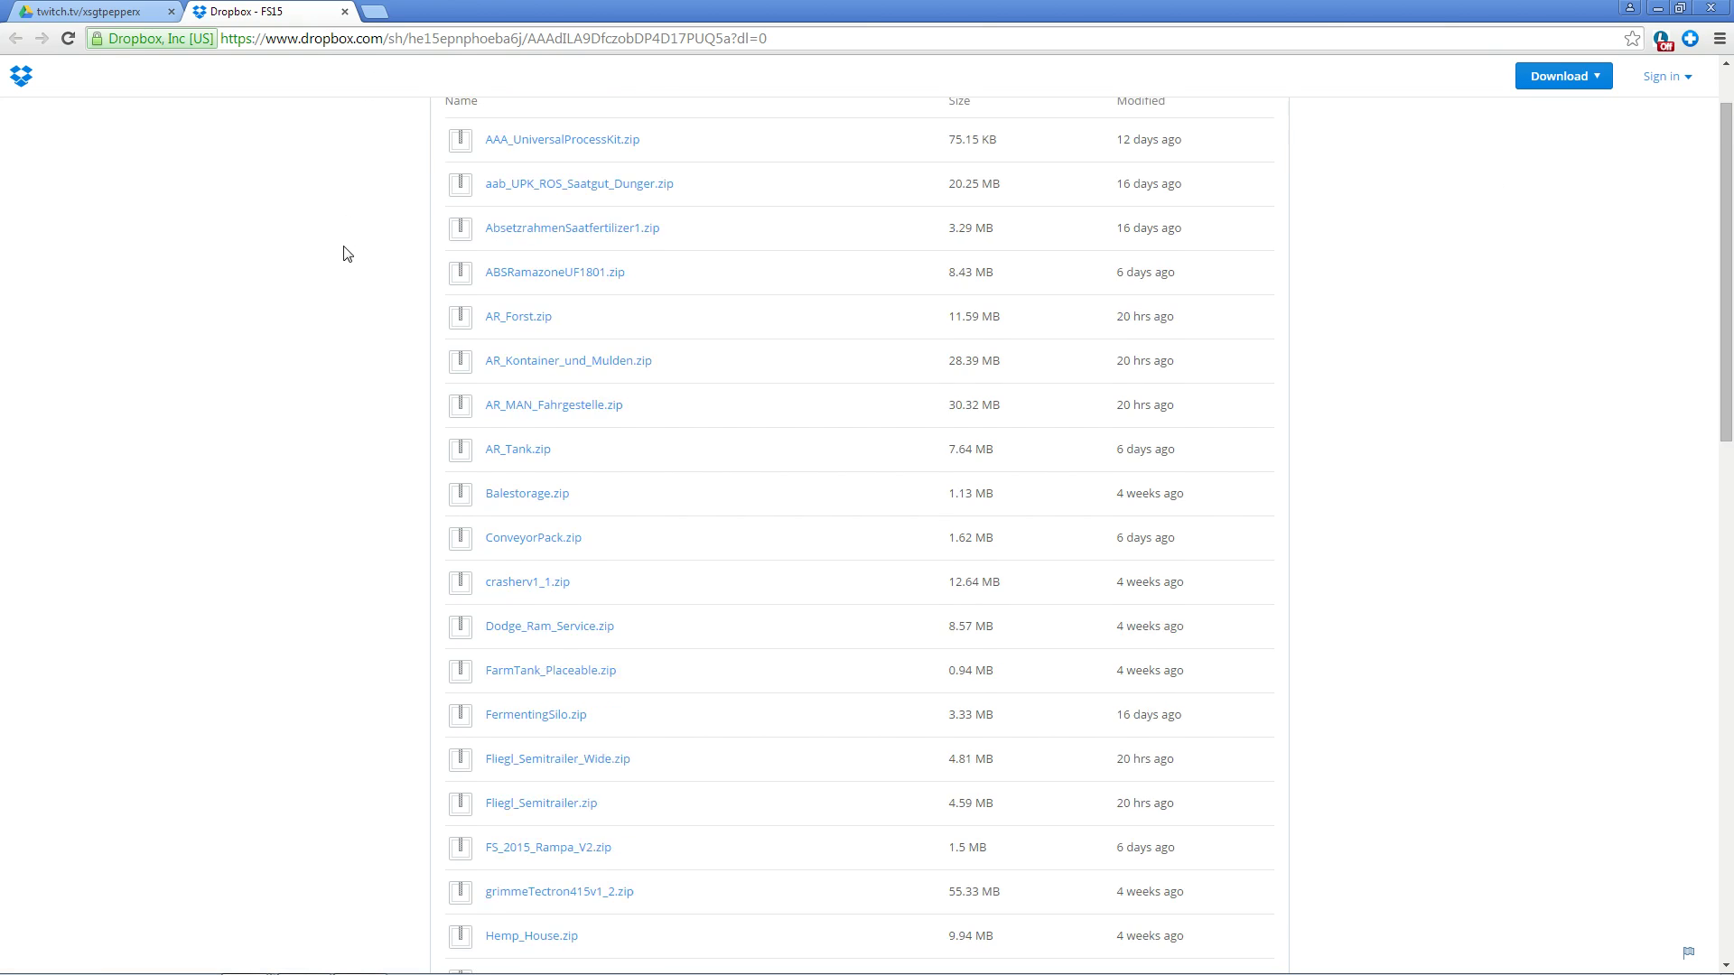
scroll(349, 258, "down", 8)
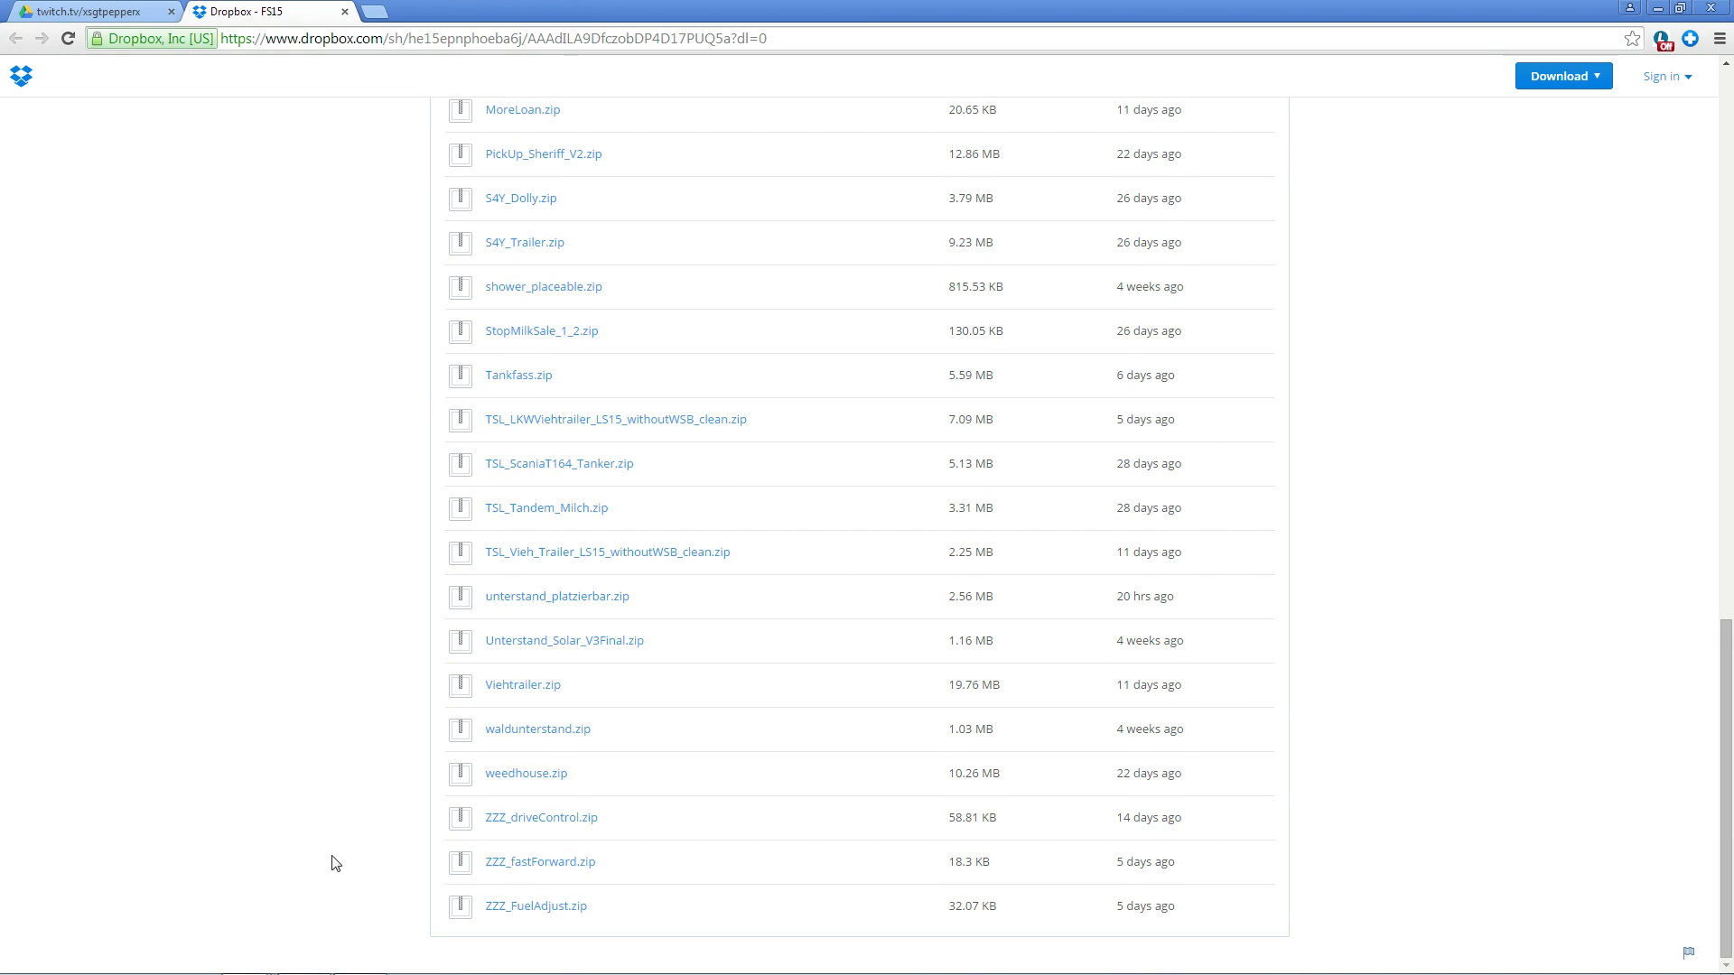
scroll(329, 859, "up", 15)
scroll(306, 808, "up", 5)
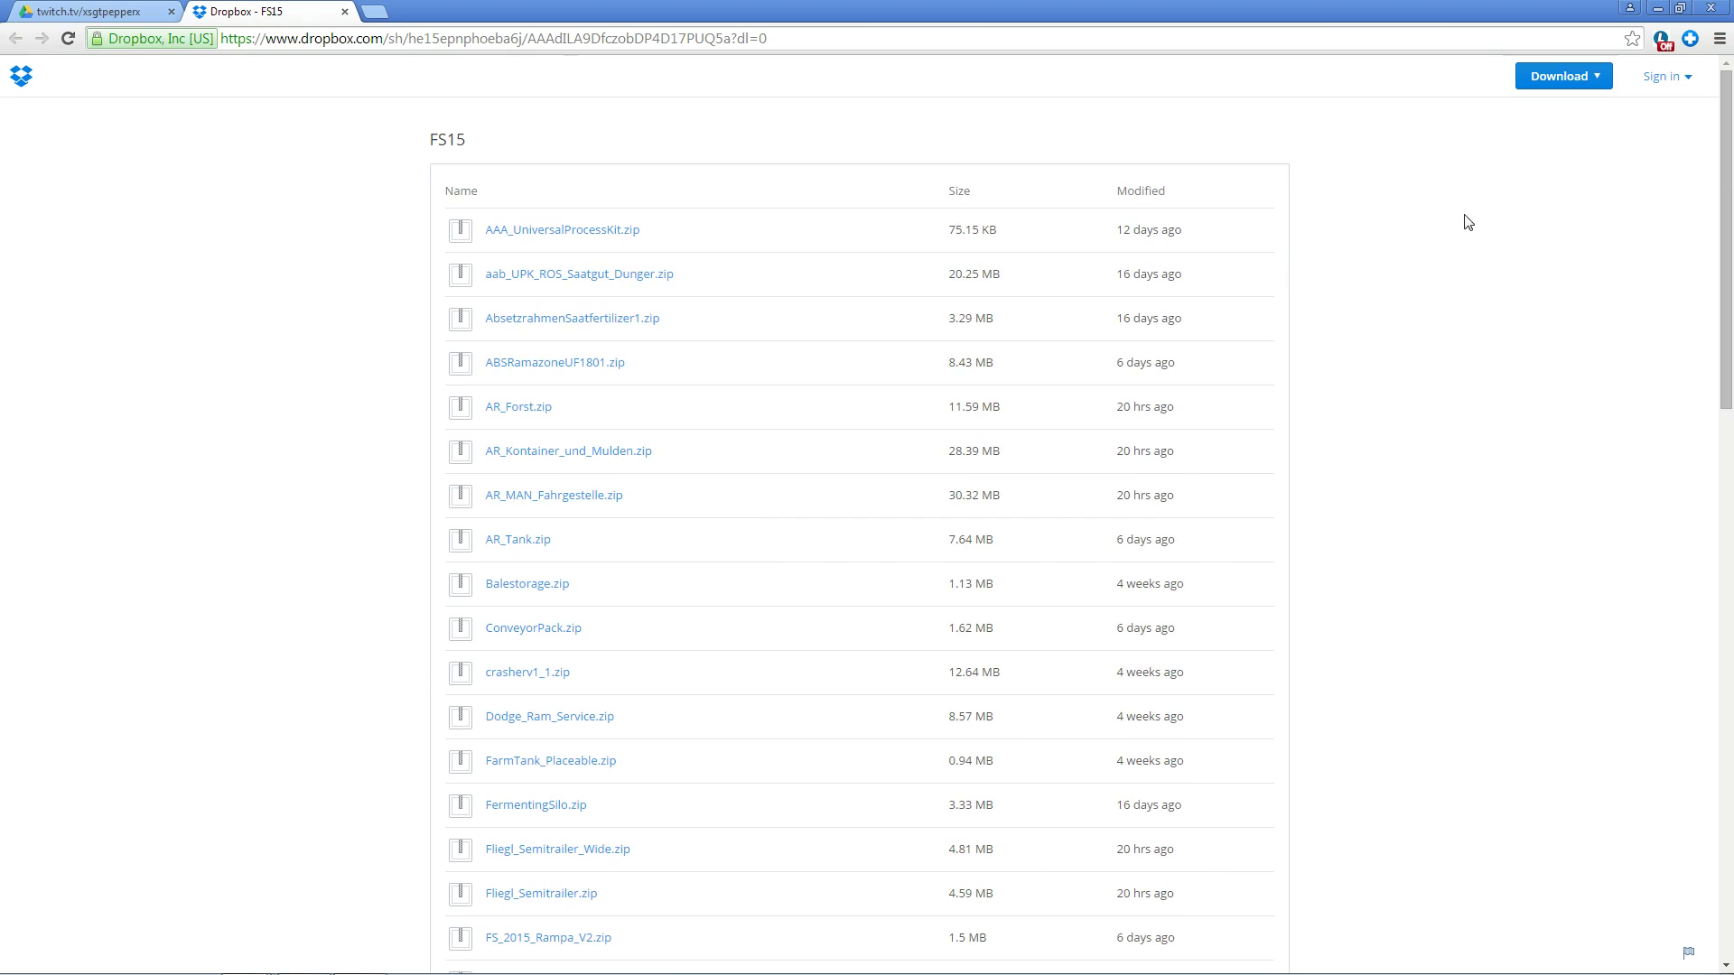
left_click(1586, 79)
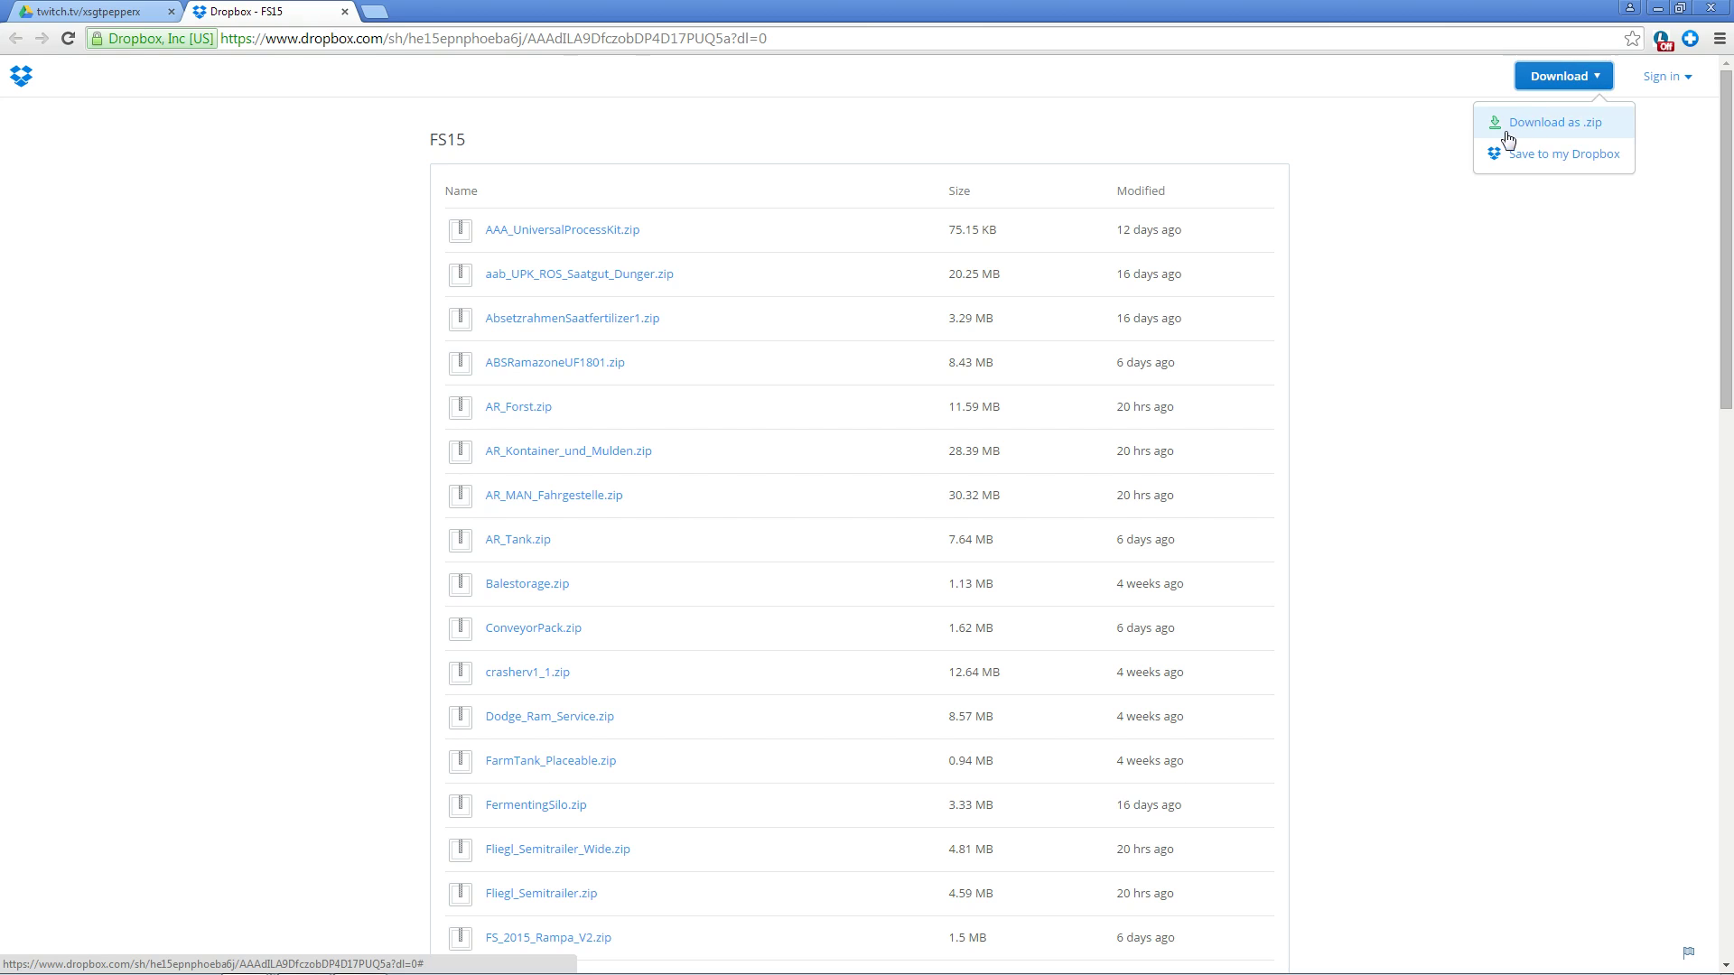
left_click(1568, 131)
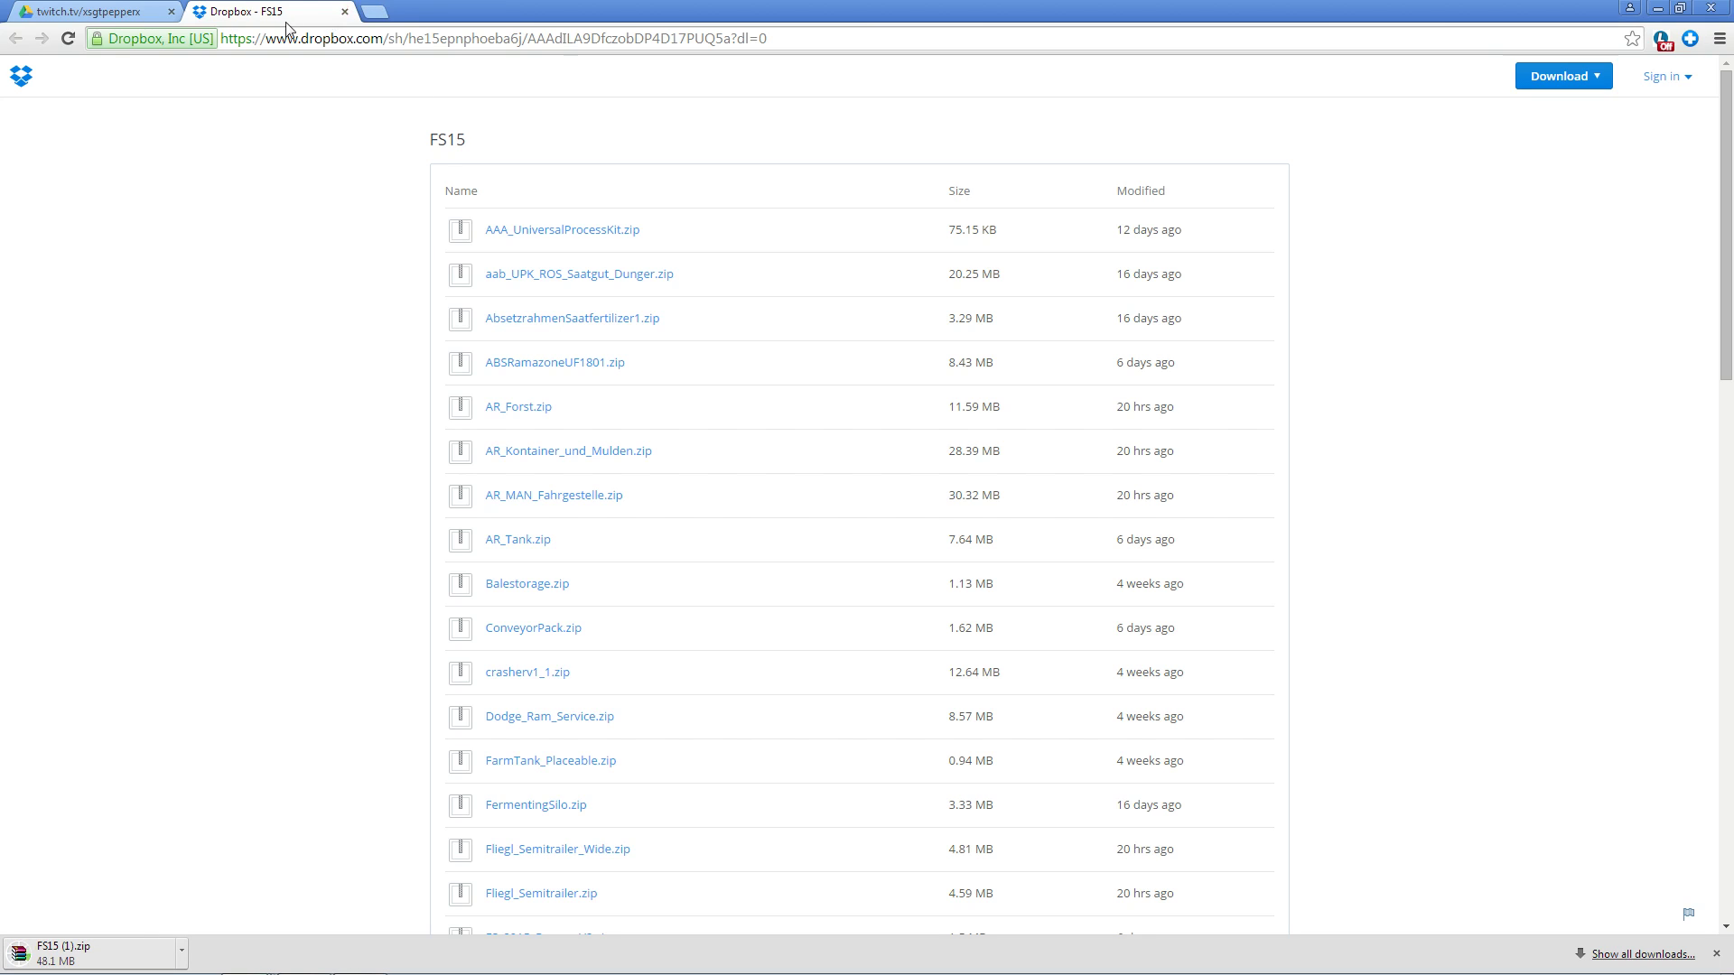
Return to the Twitch channel tab and scroll through its server info panels
left_click(91, 16)
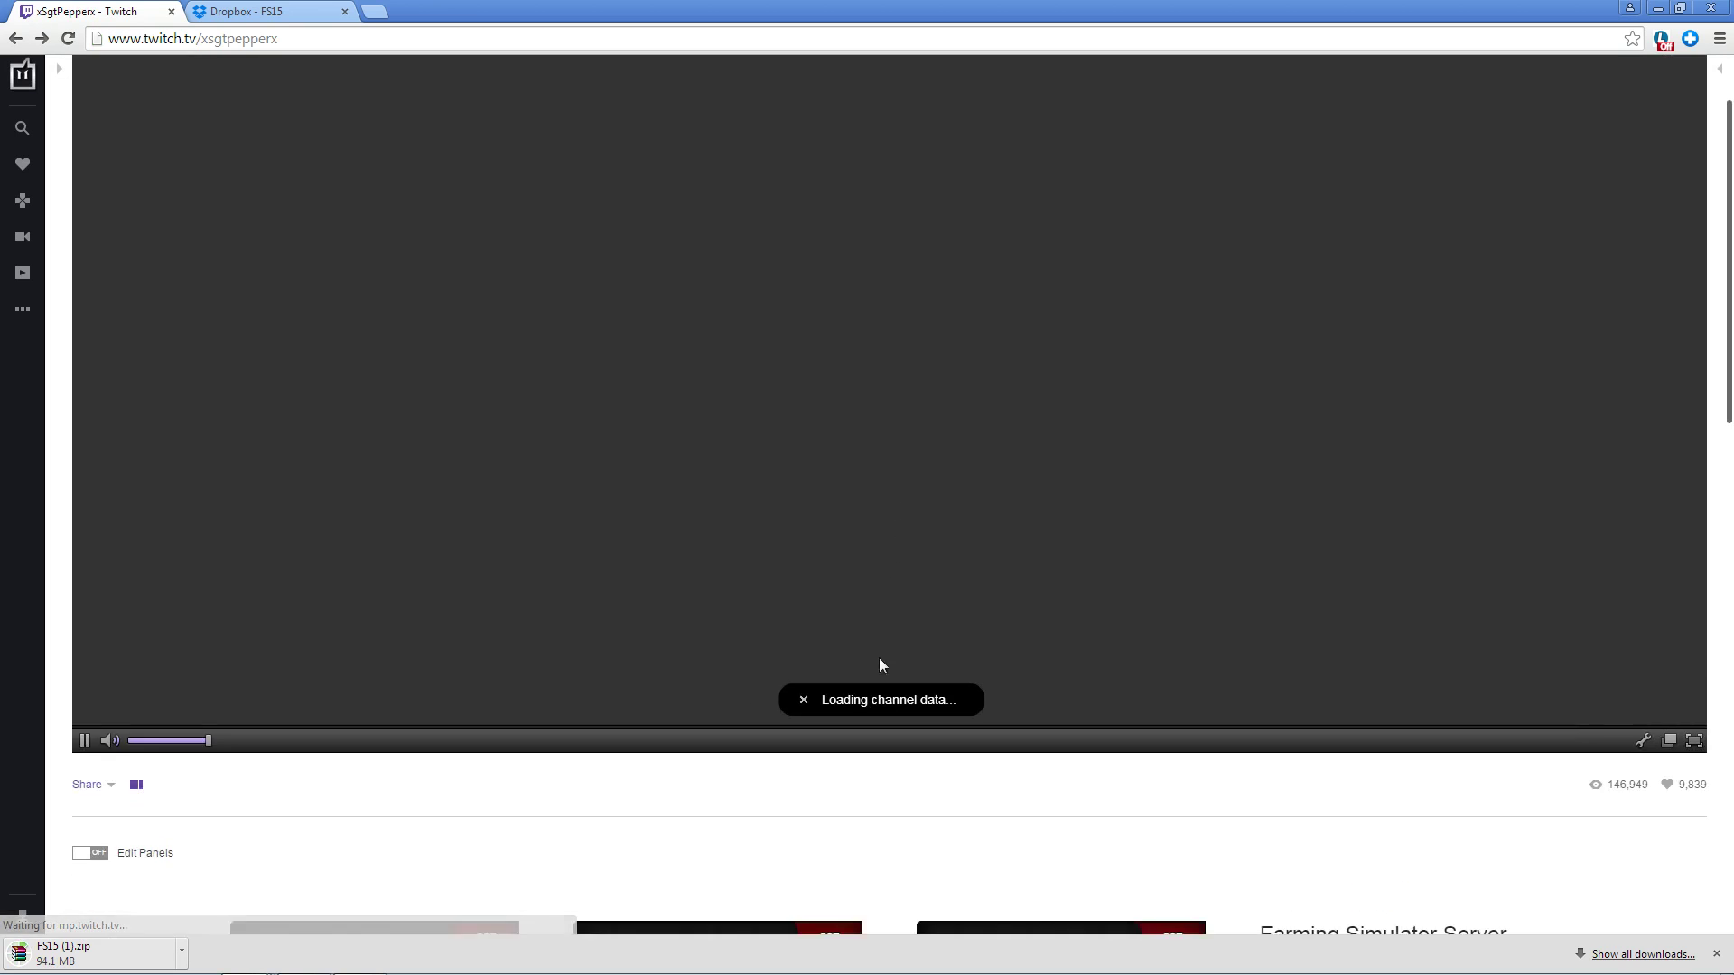
scroll(650, 694, "down", 4)
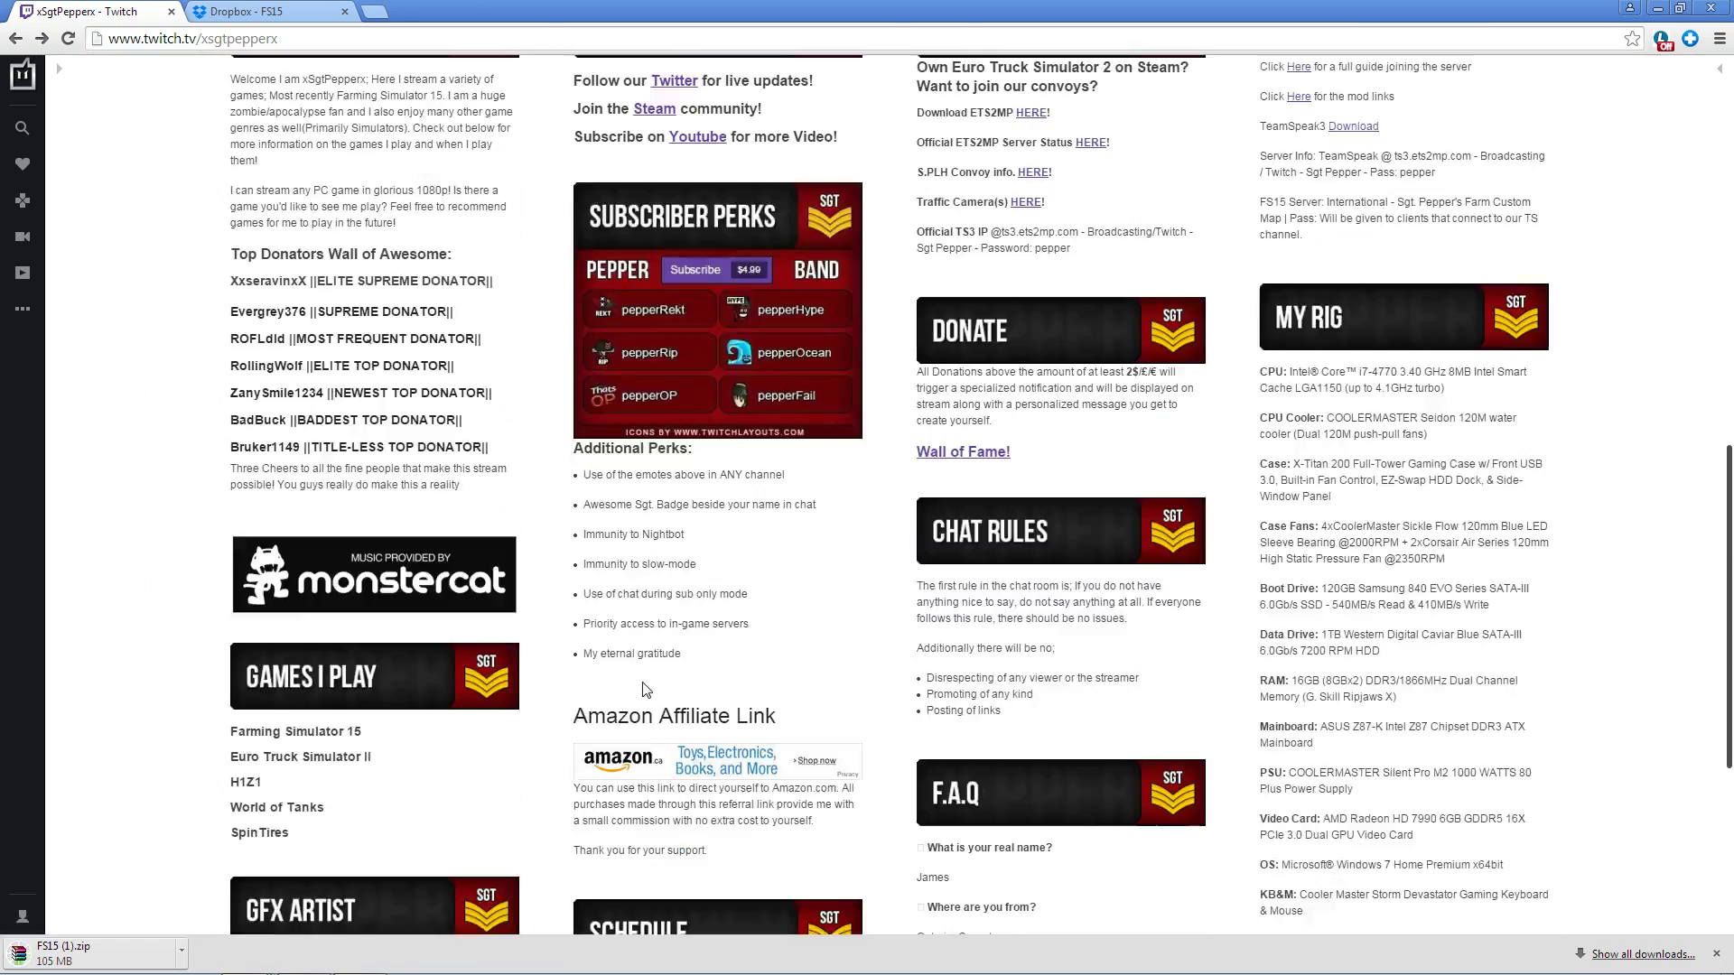
scroll(647, 688, "up", 5)
scroll(647, 688, "up", 3)
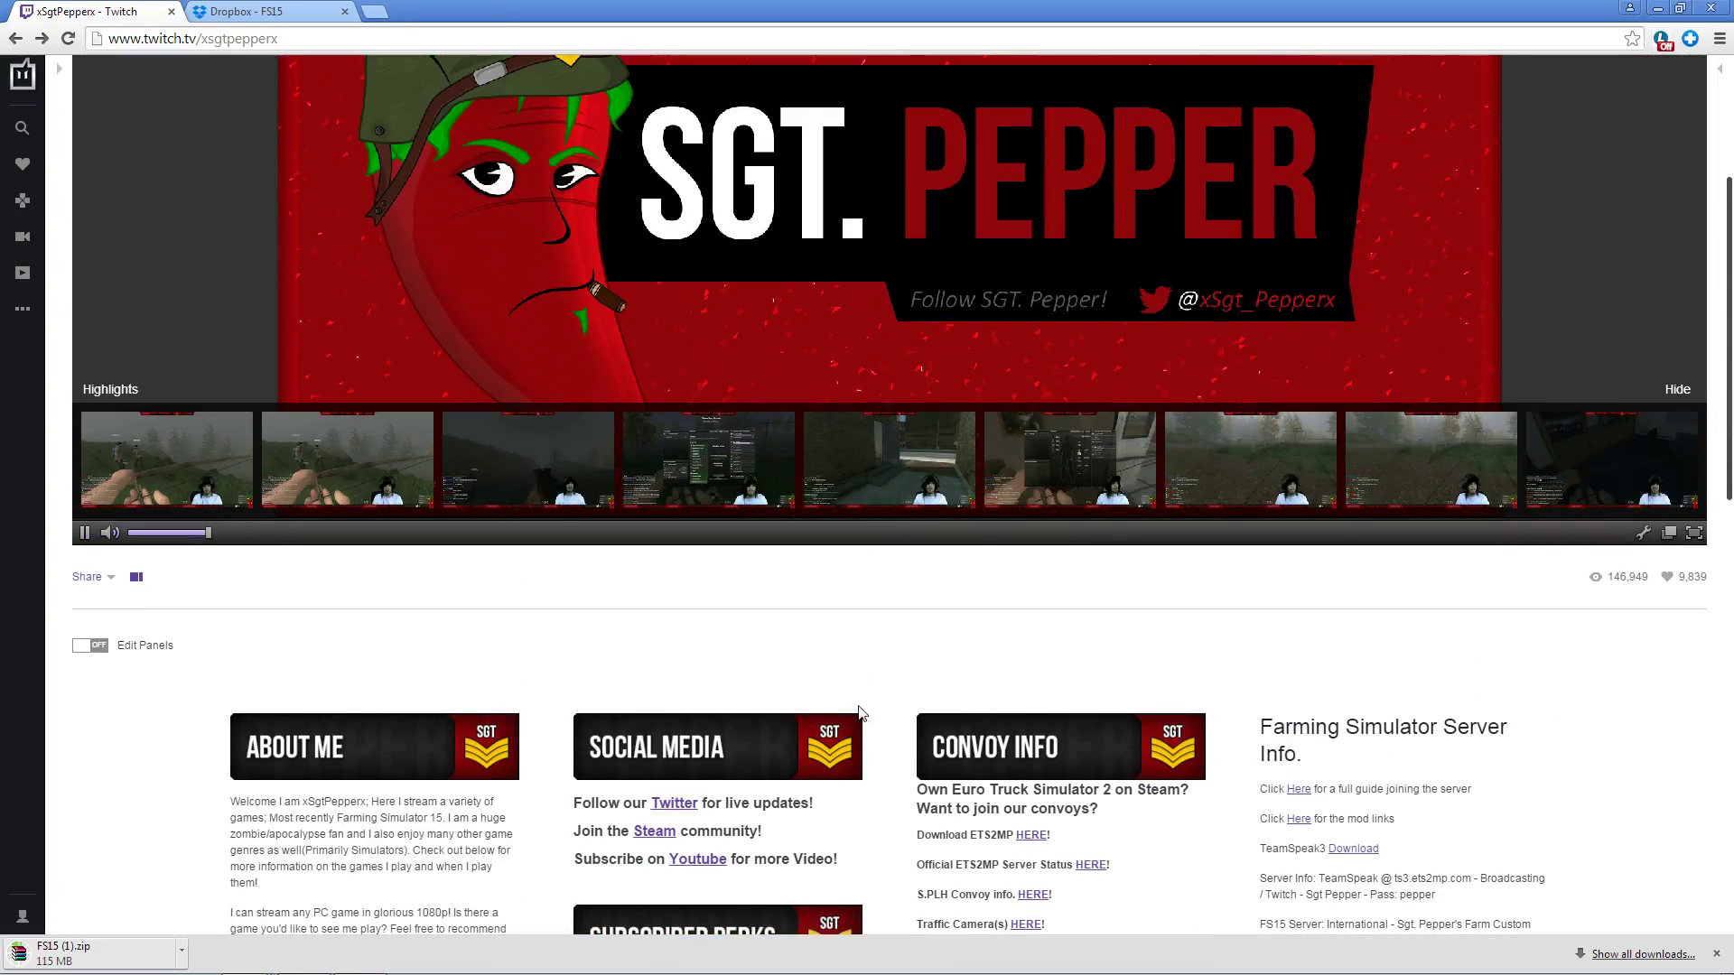
scroll(1296, 670, "up", 4)
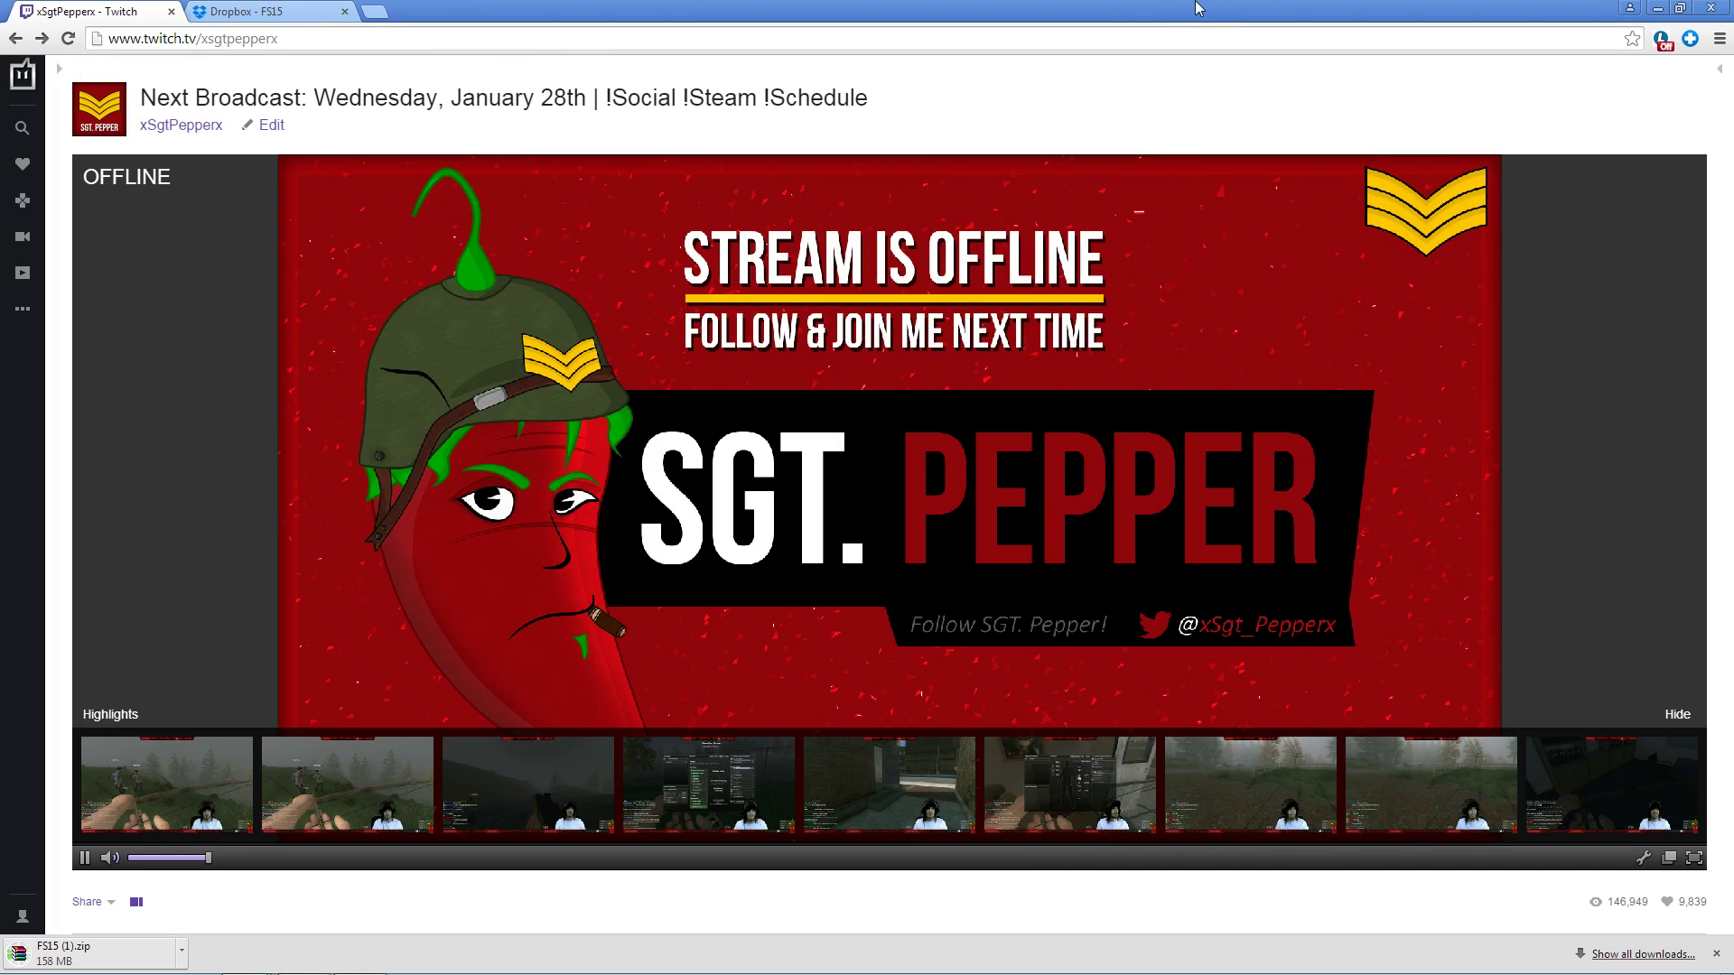
scroll(1277, 601, "down", 7)
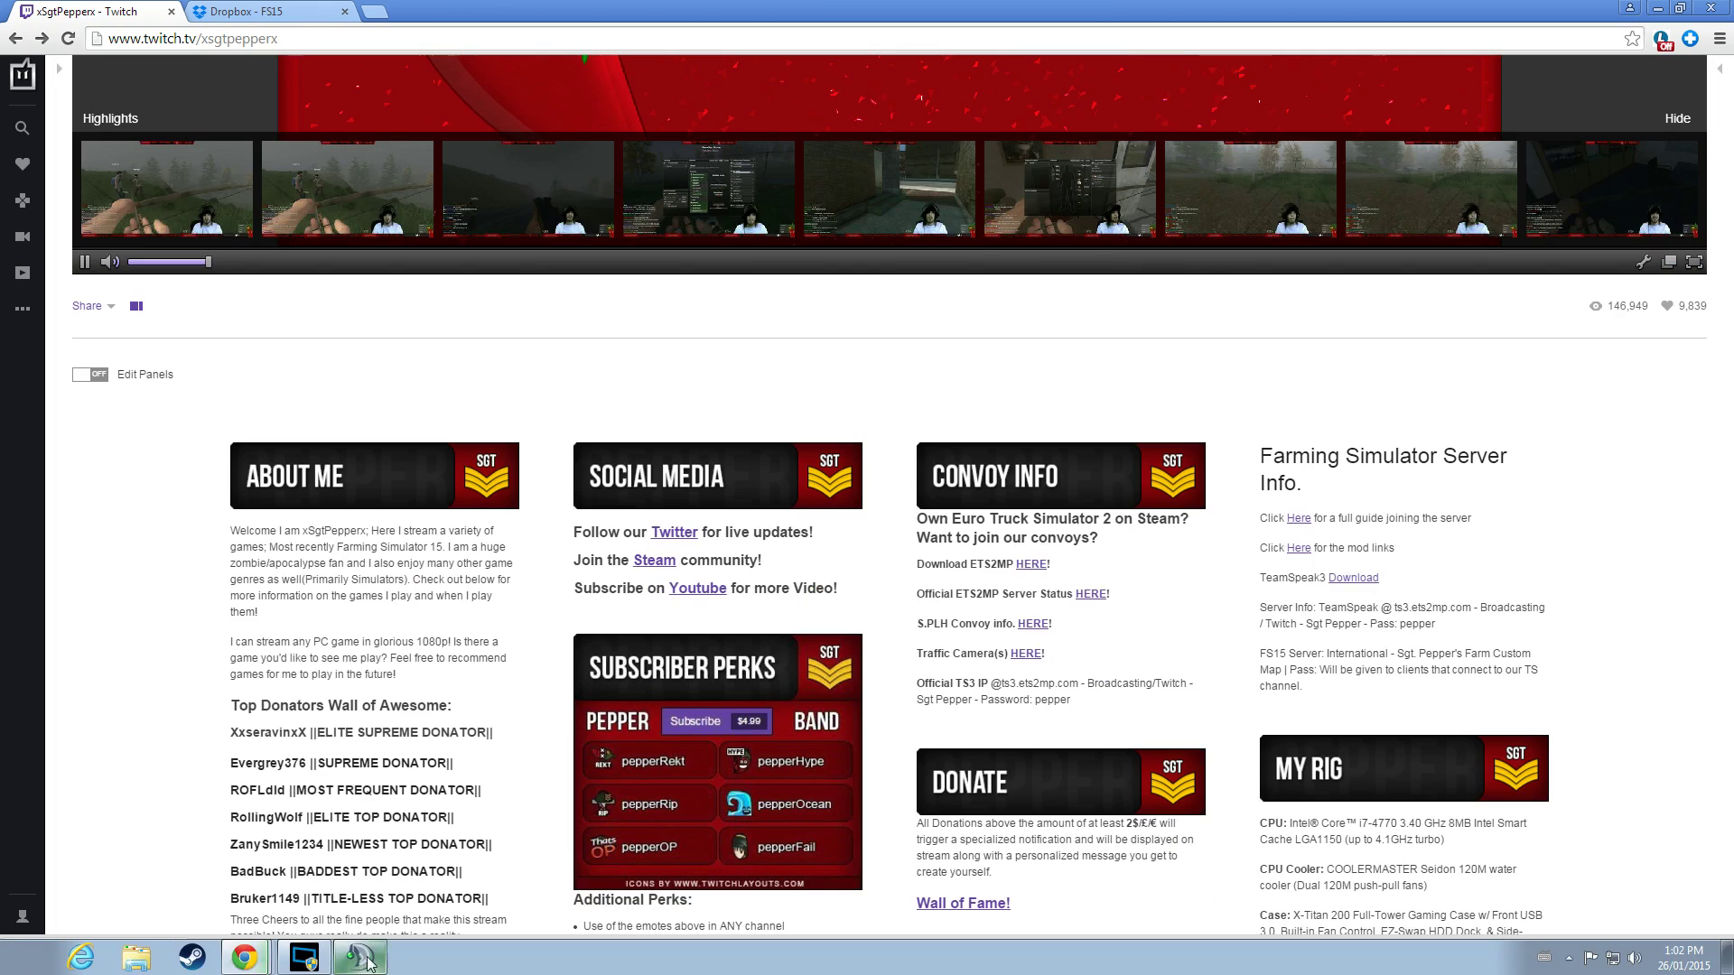
Switch to TeamSpeak 3 and locate the Mods Pack link in the channel description
left_click(359, 965)
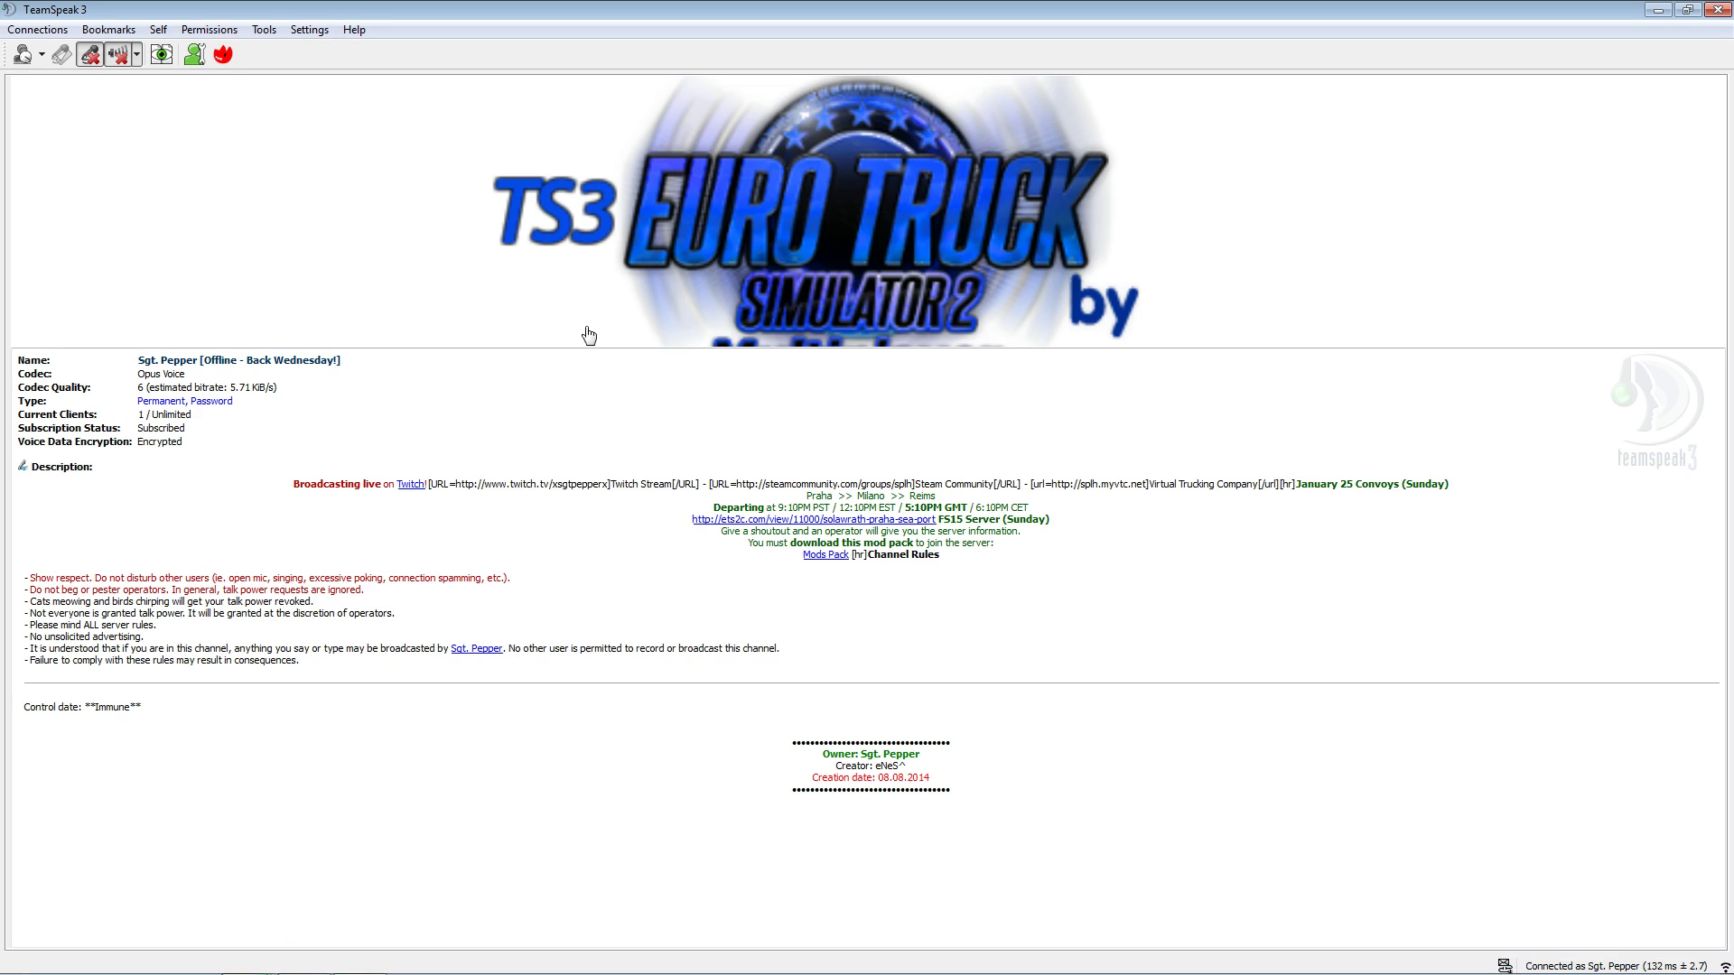
left_click(939, 415)
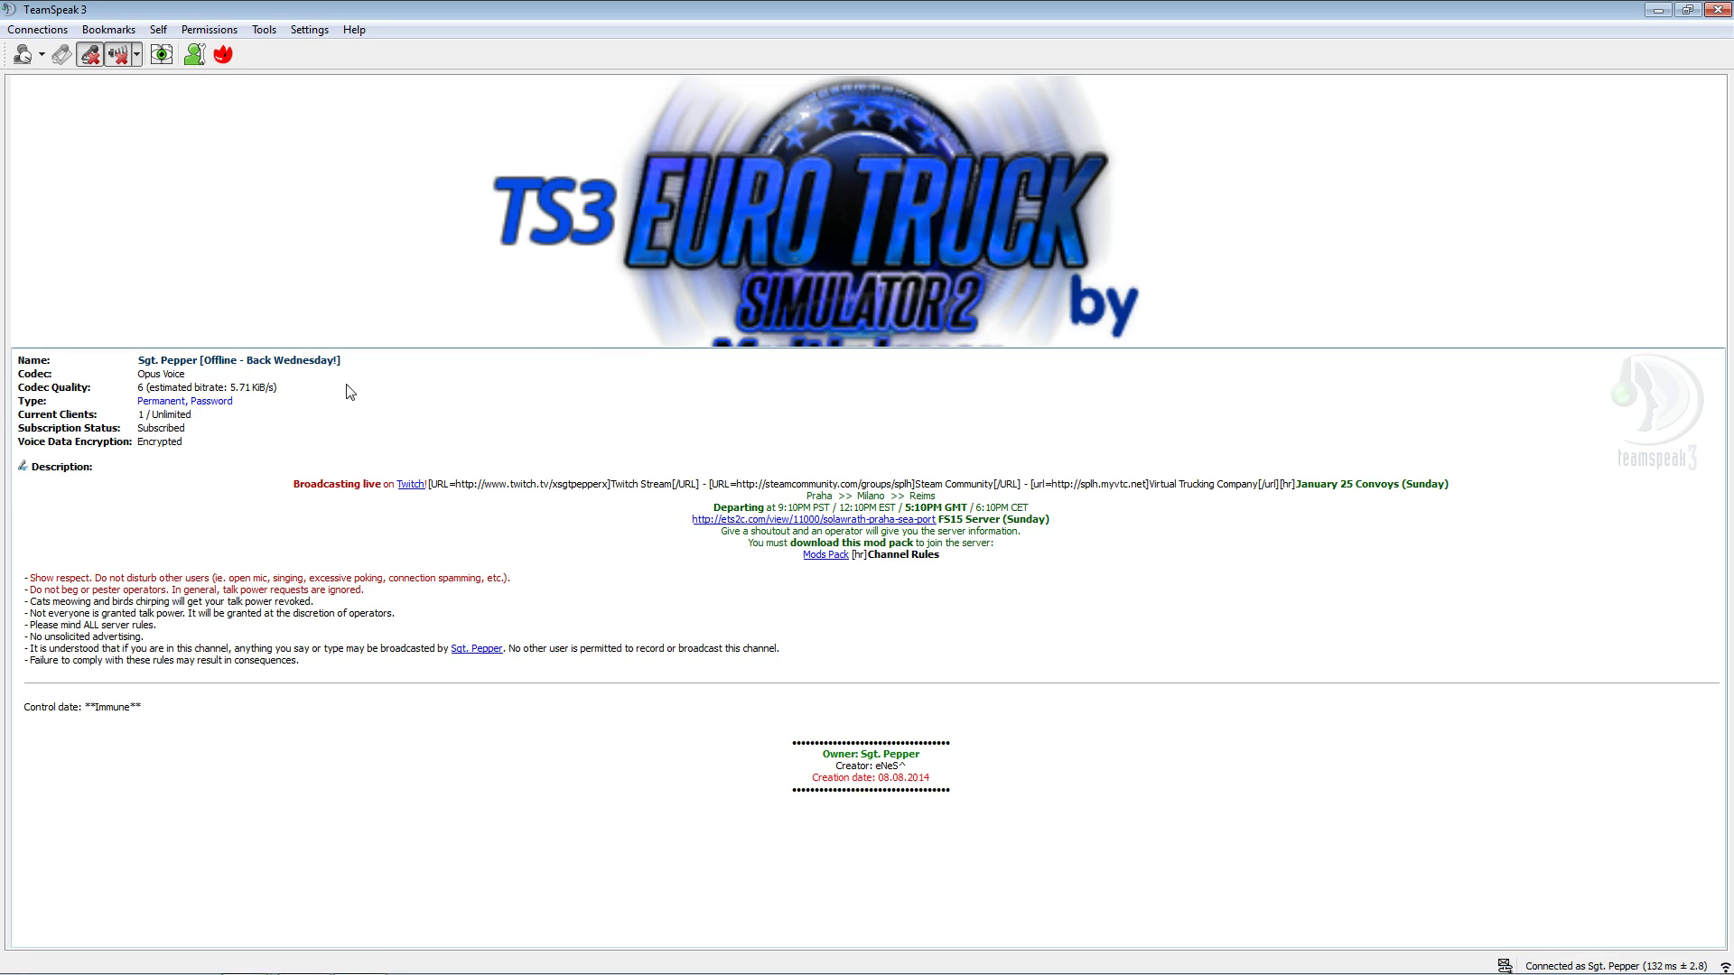
left_click_drag(804, 555, 844, 558)
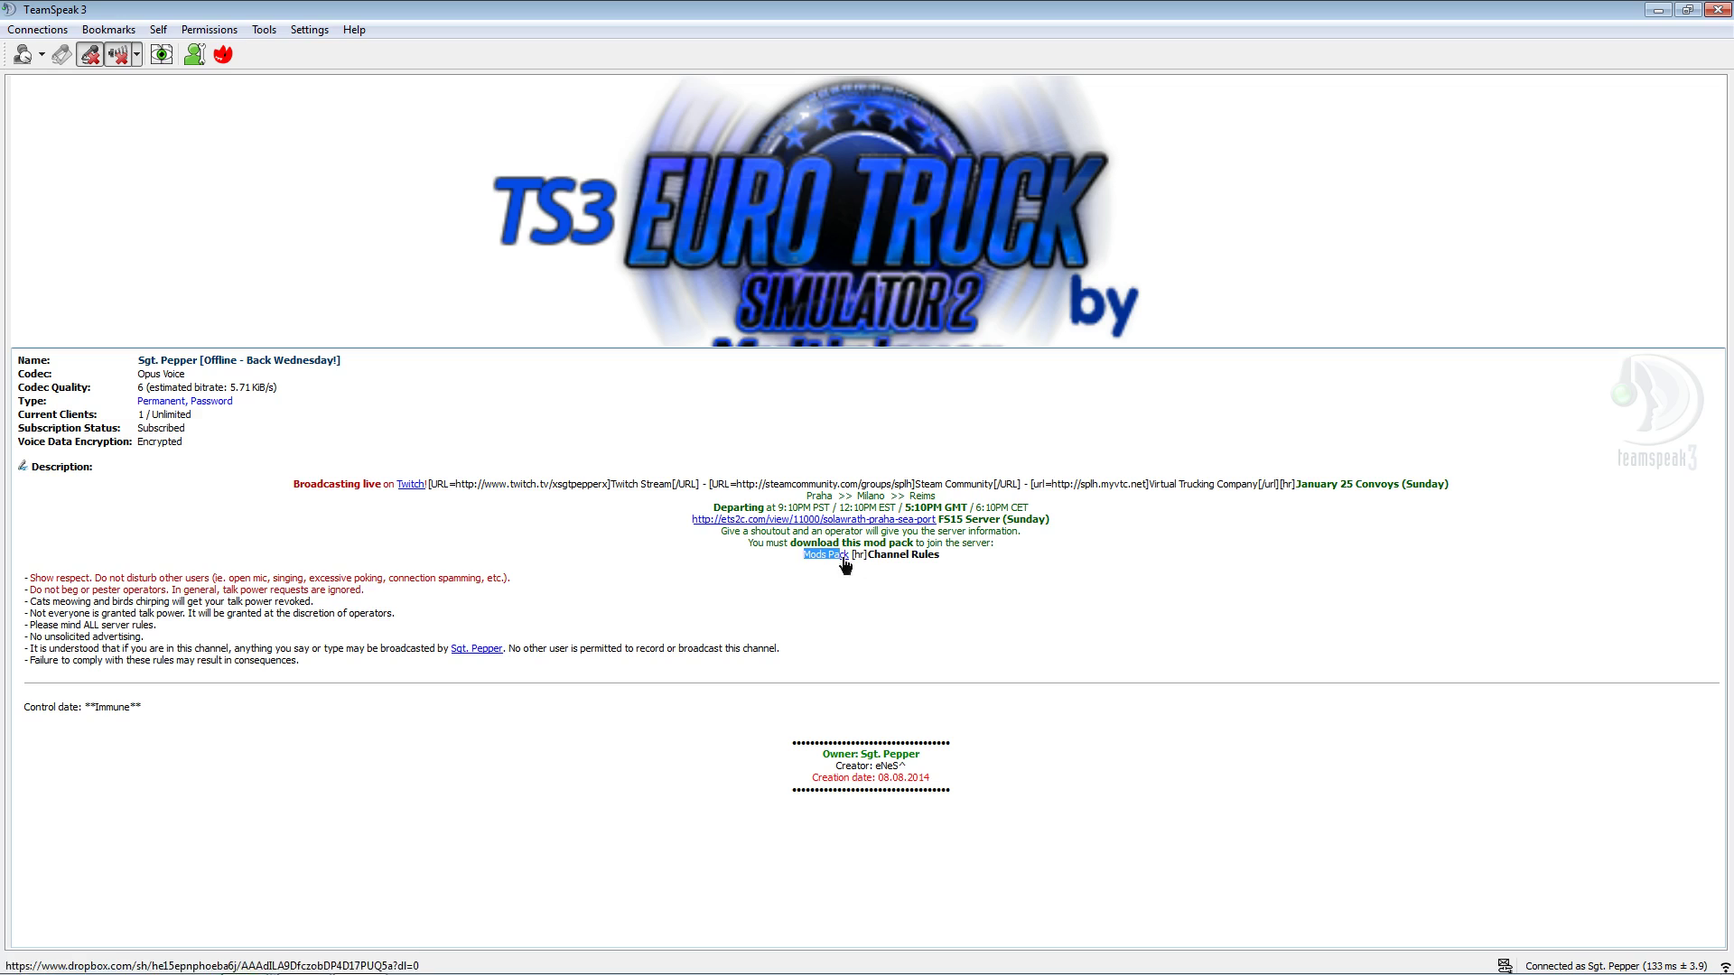
left_click(842, 576)
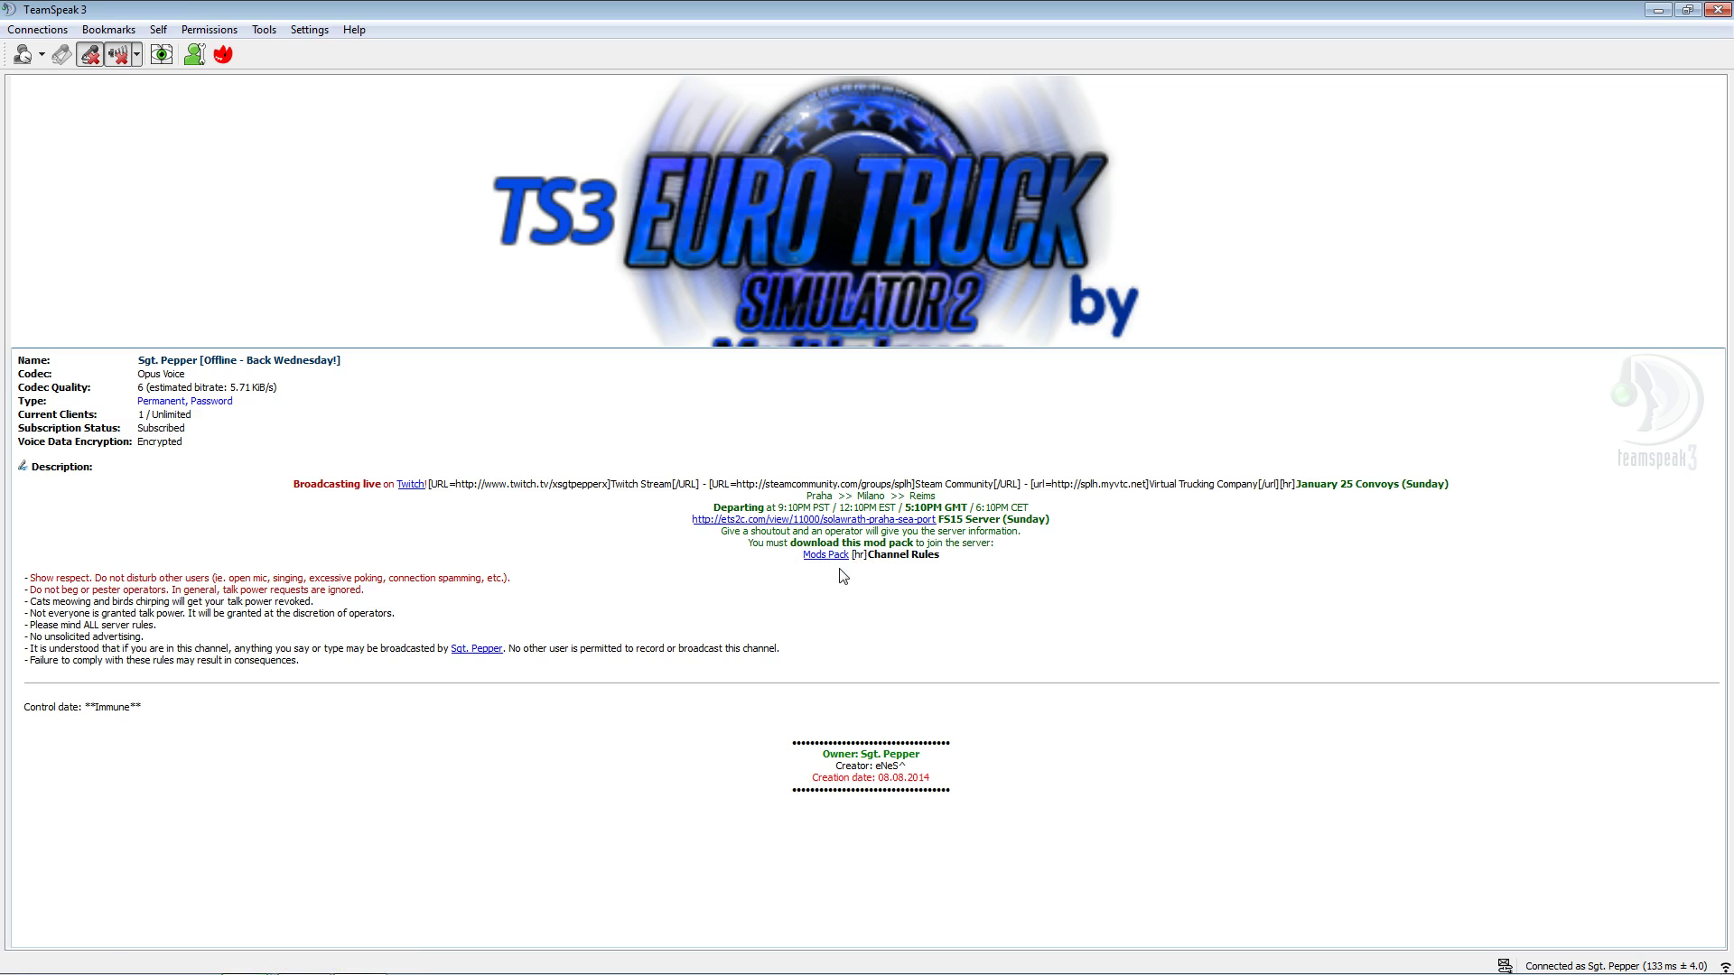
Open the Mods Pack link, compare its Dropbox FS15 listing, then close that duplicate tab
left_click(824, 555)
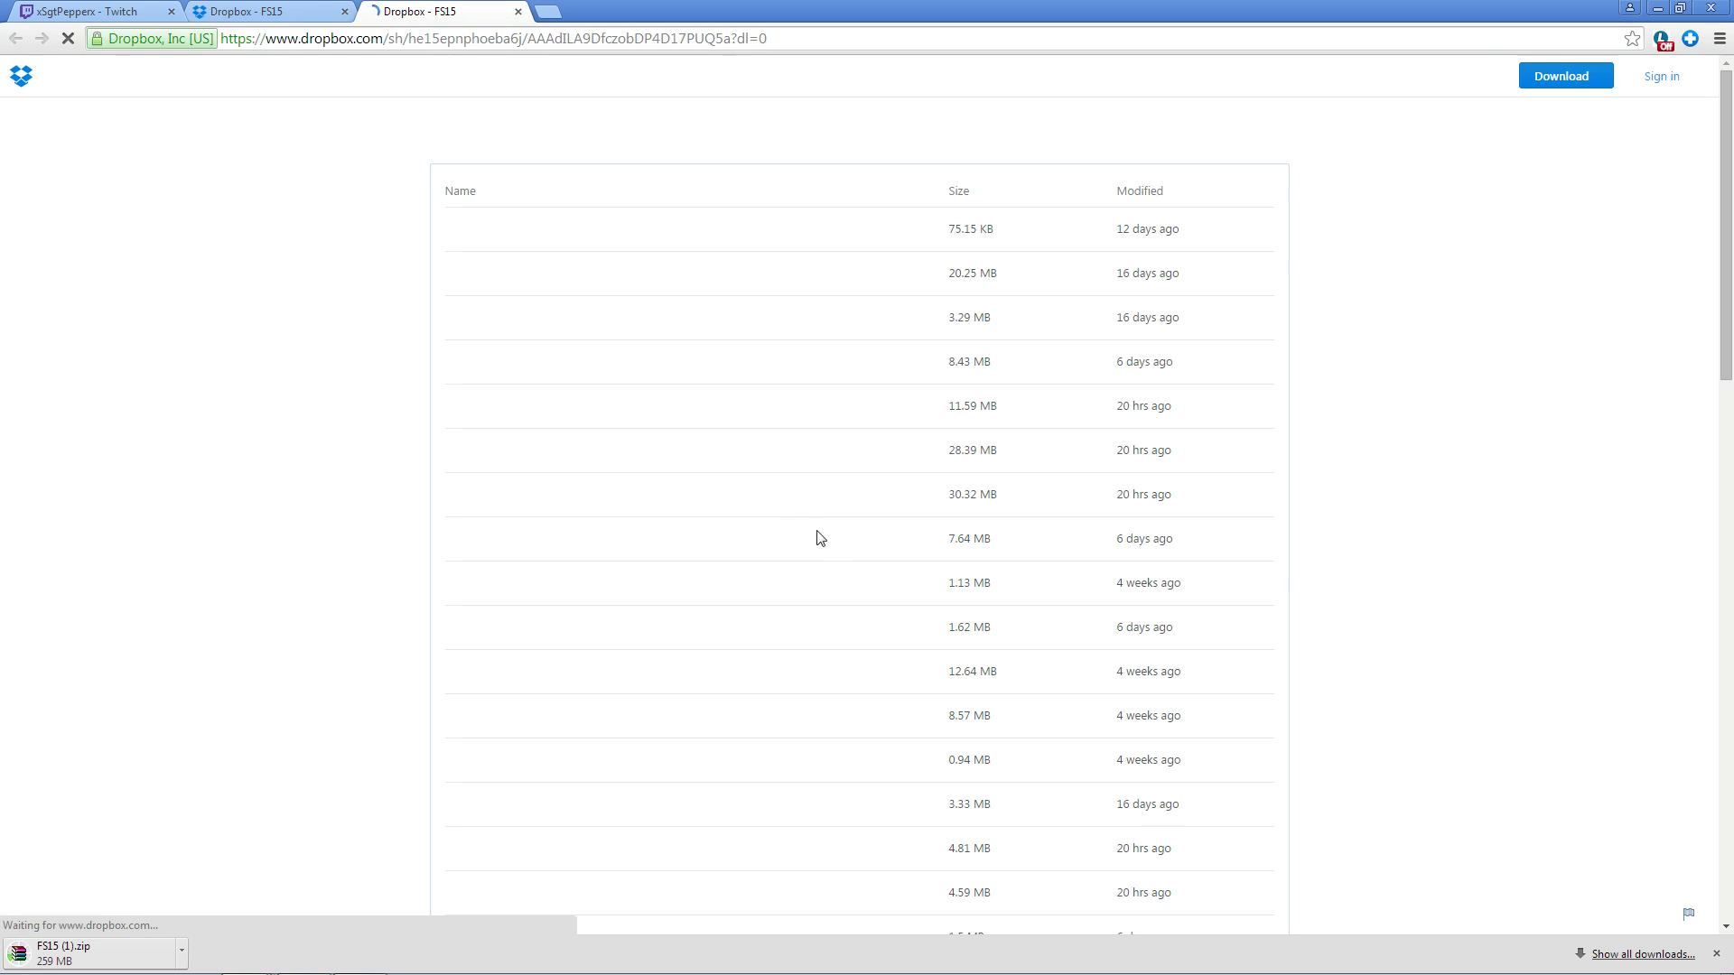
scroll(366, 388, "down", 4)
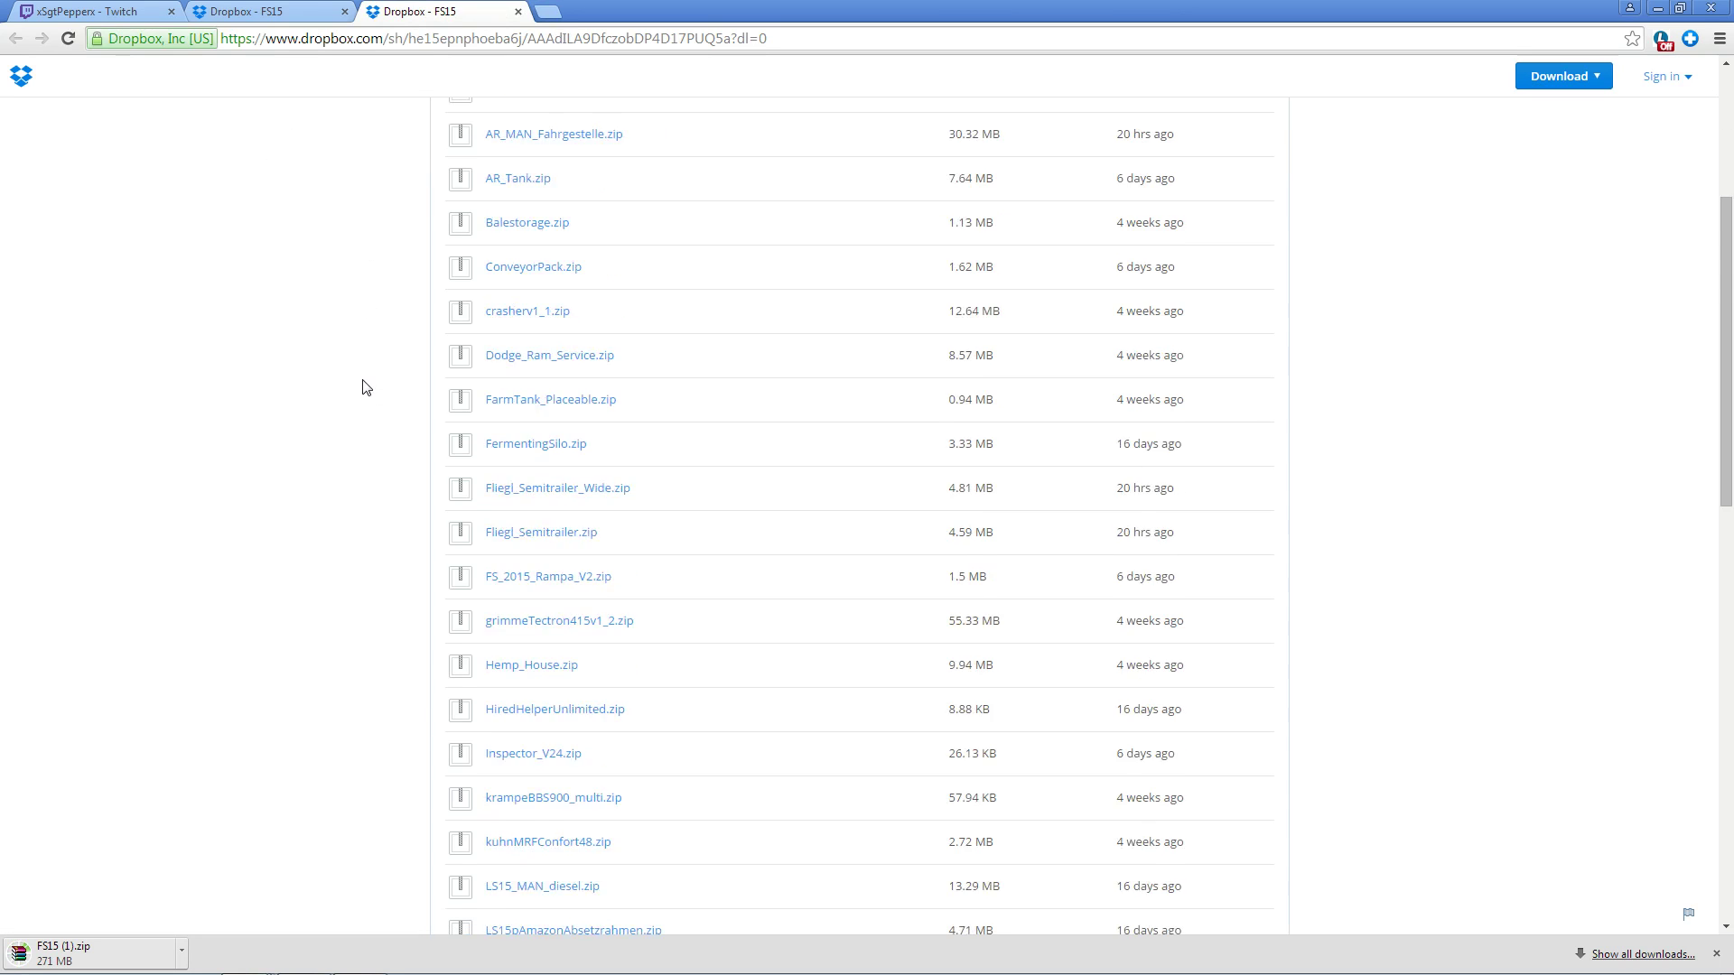
scroll(365, 387, "down", 5)
scroll(366, 388, "up", 9)
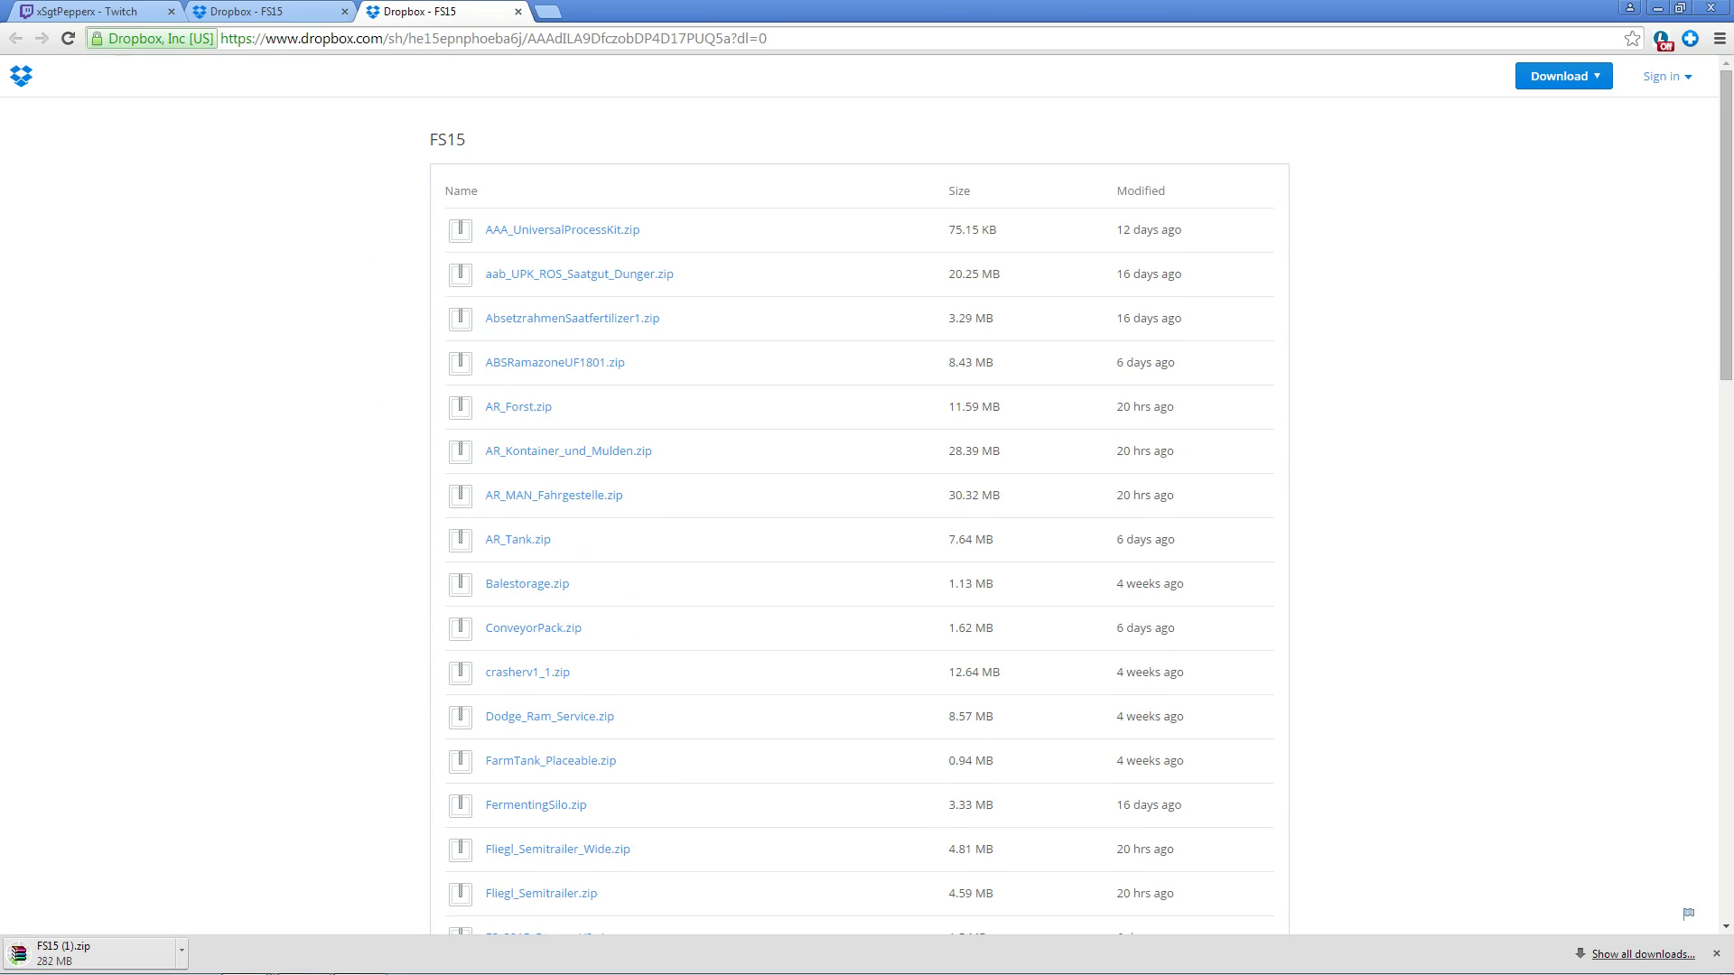
left_click(519, 12)
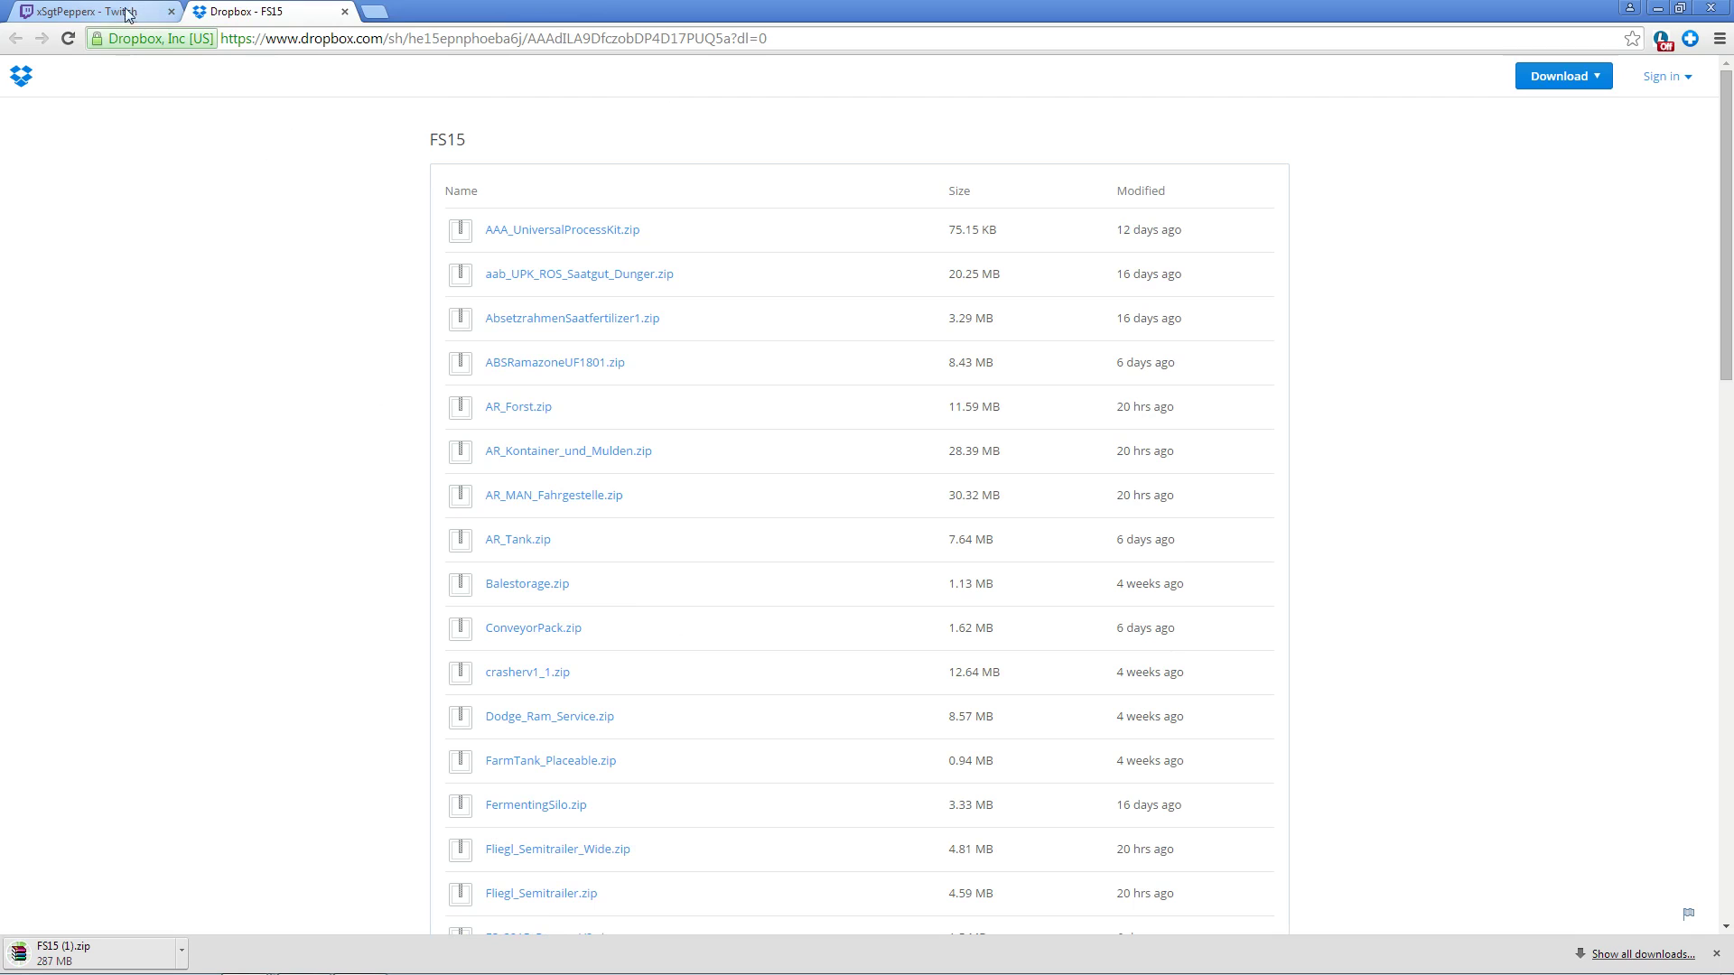
Open the Downloads folder in Explorer and cut the 410 MB FS15 archive
mouse_move(186, 966)
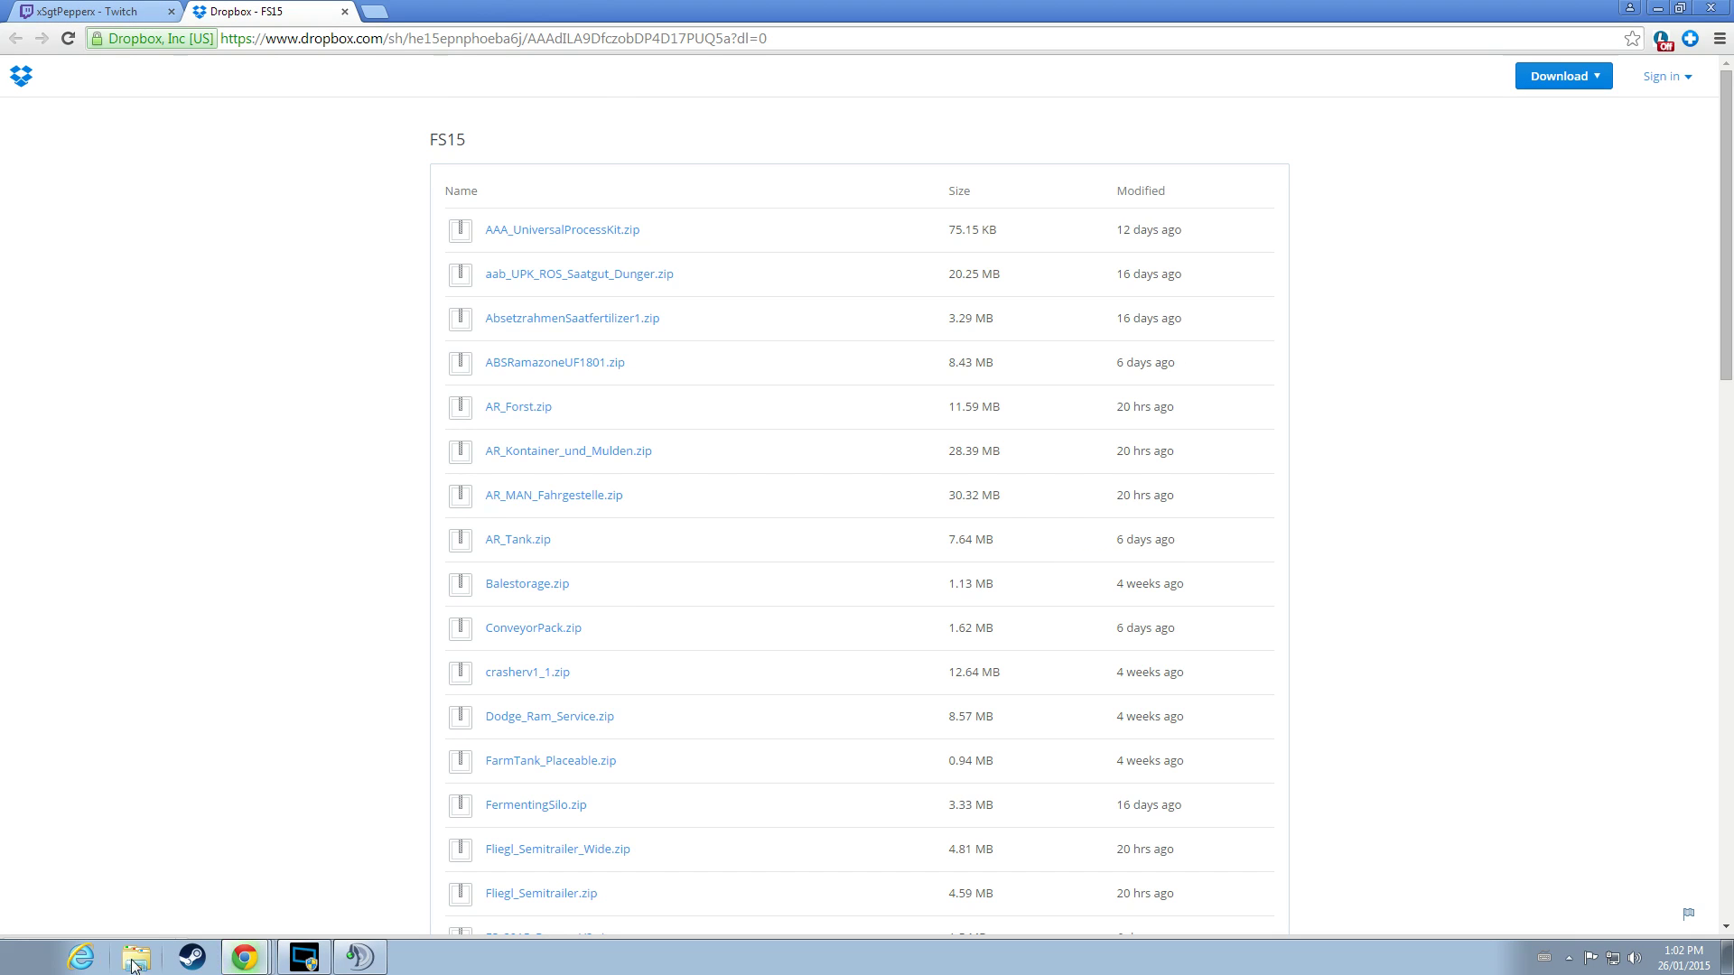
left_click(135, 957)
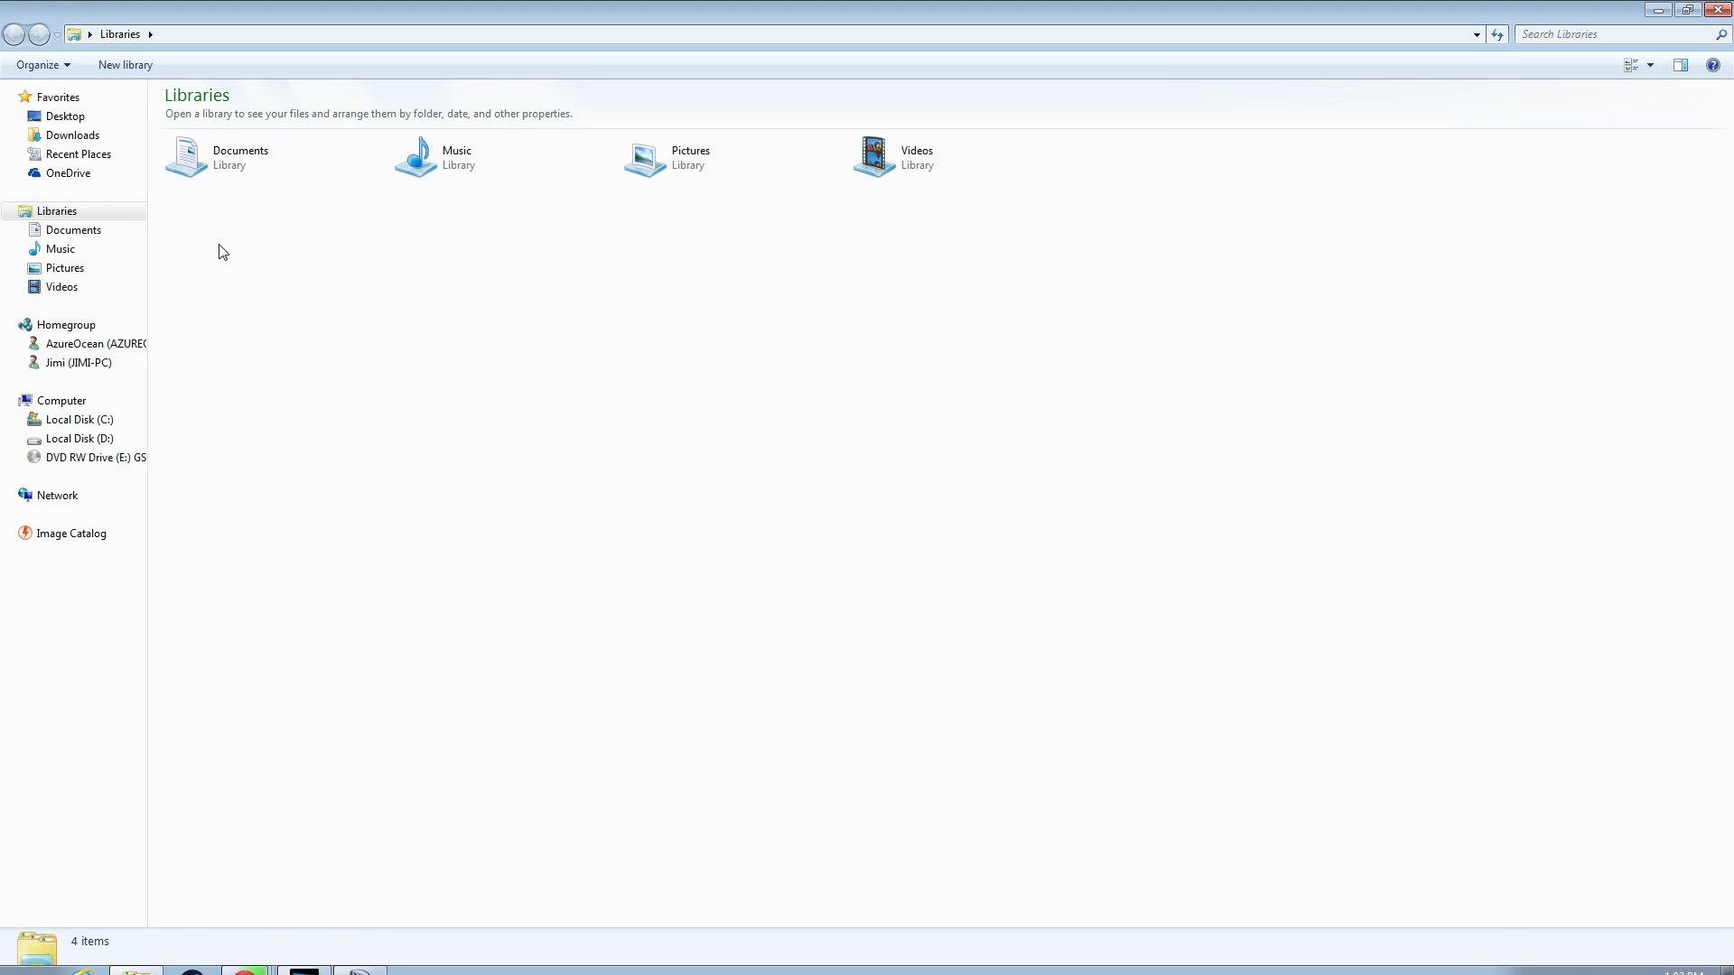
left_click(78, 137)
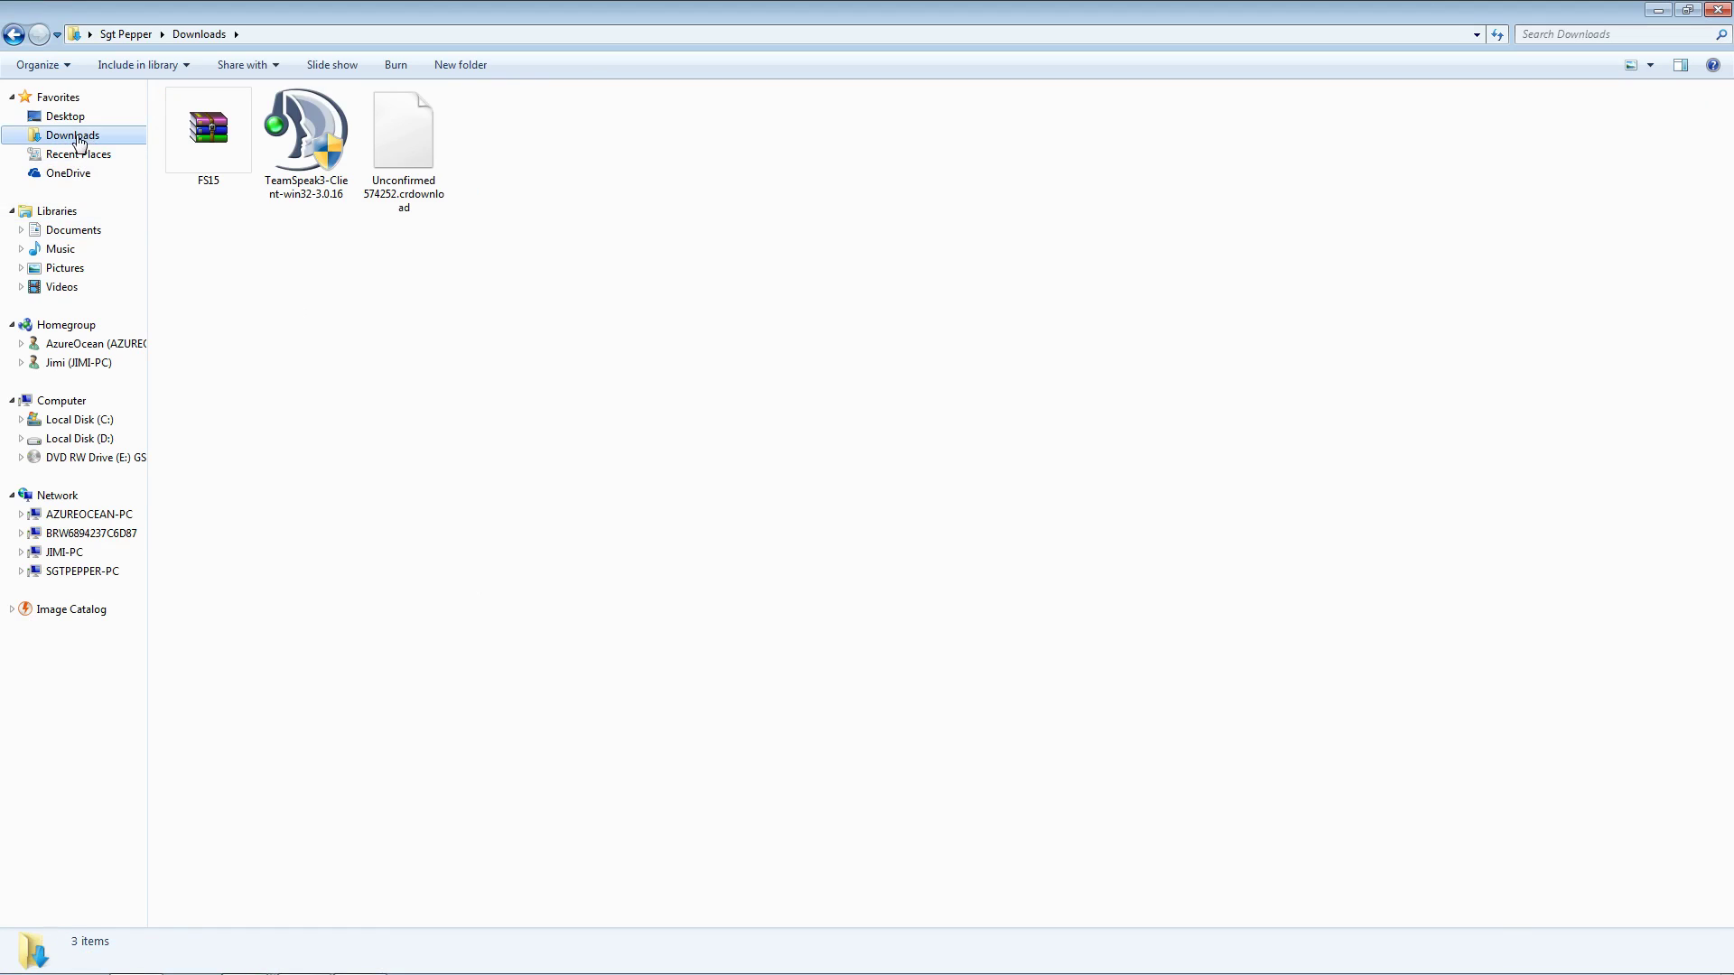
left_click(245, 314)
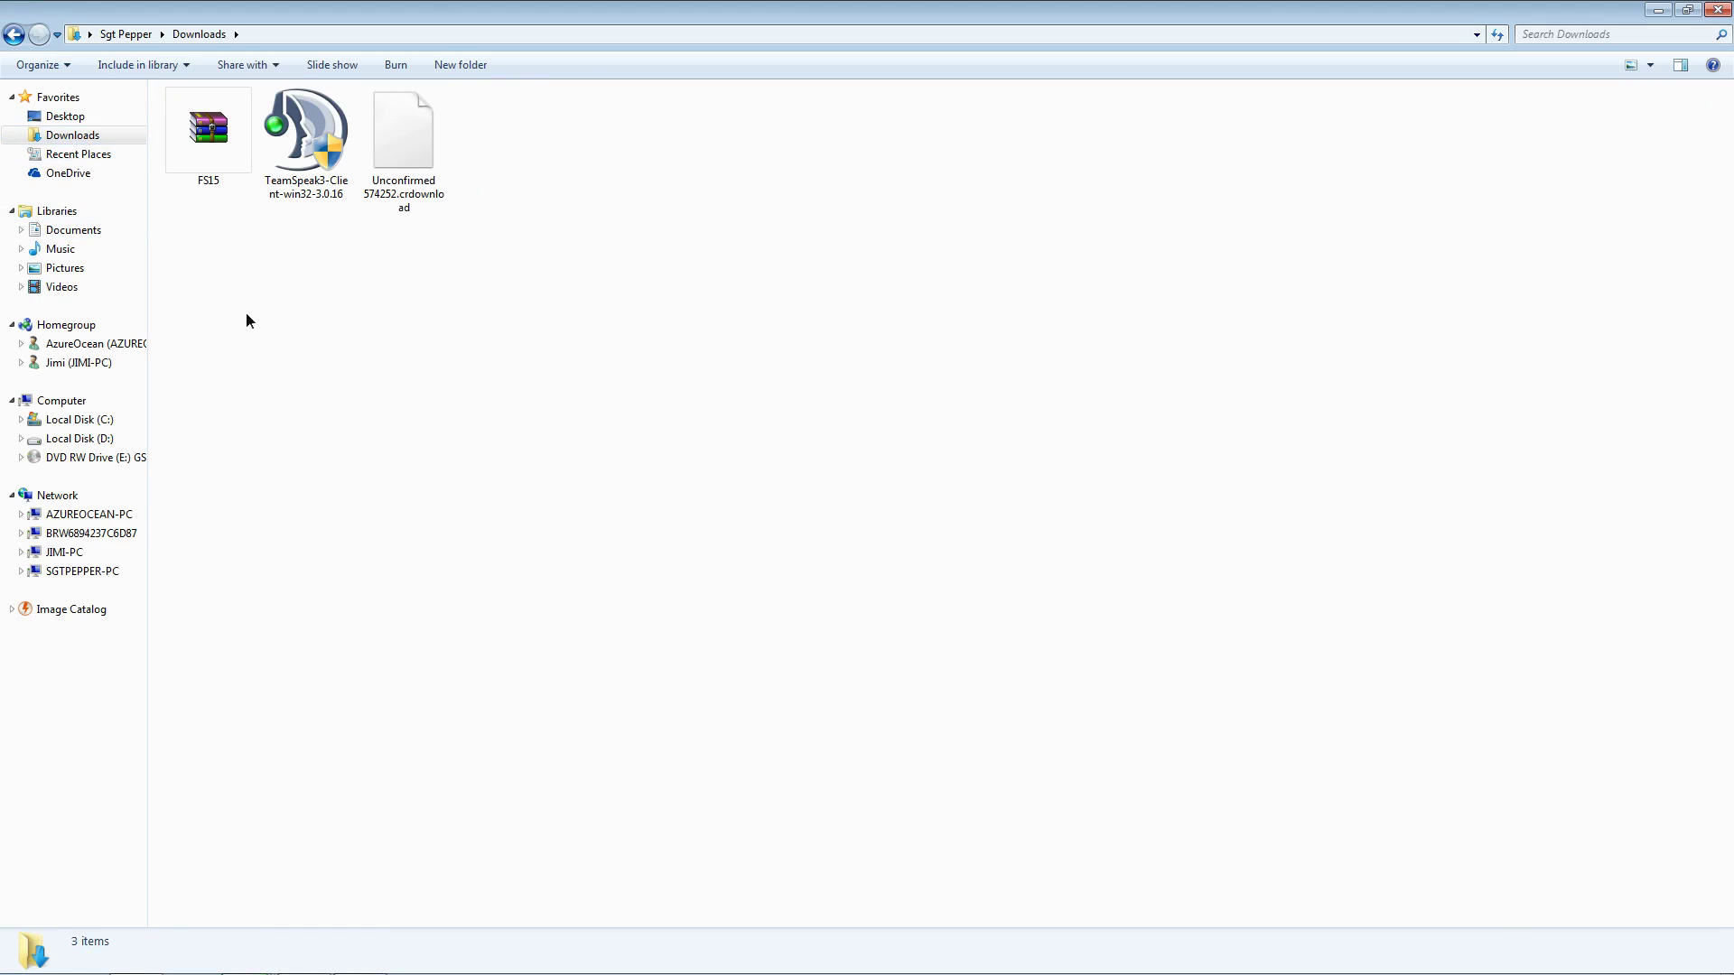
left_click(207, 178)
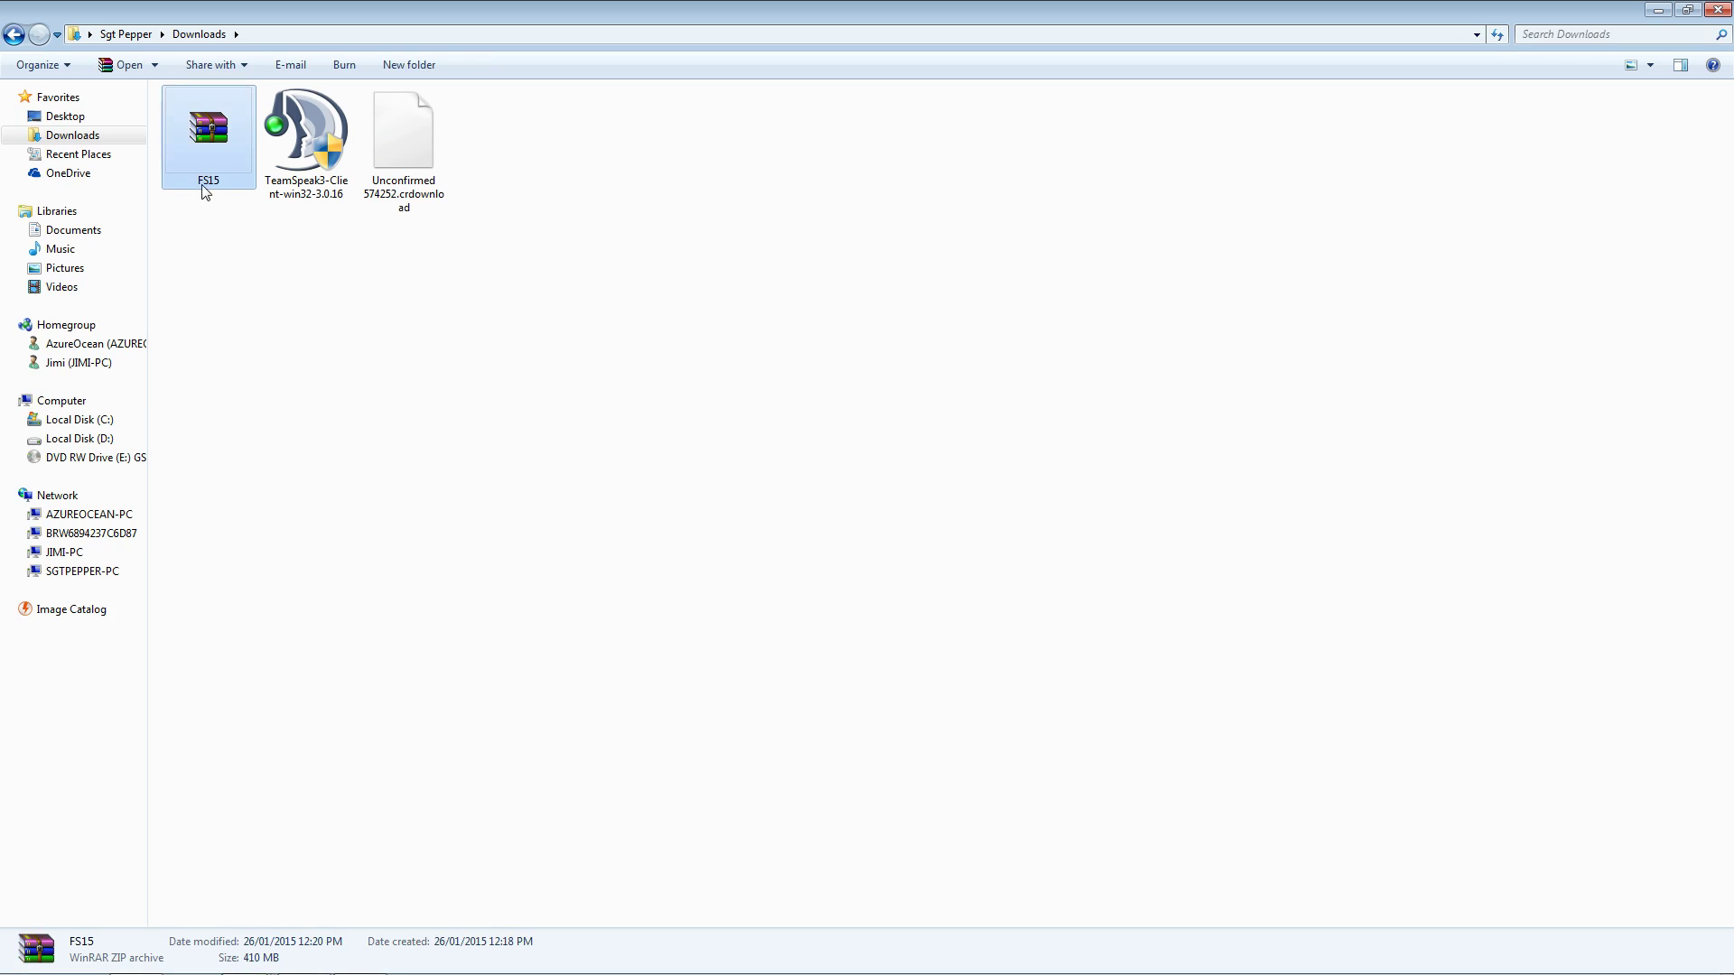
right_click(214, 138)
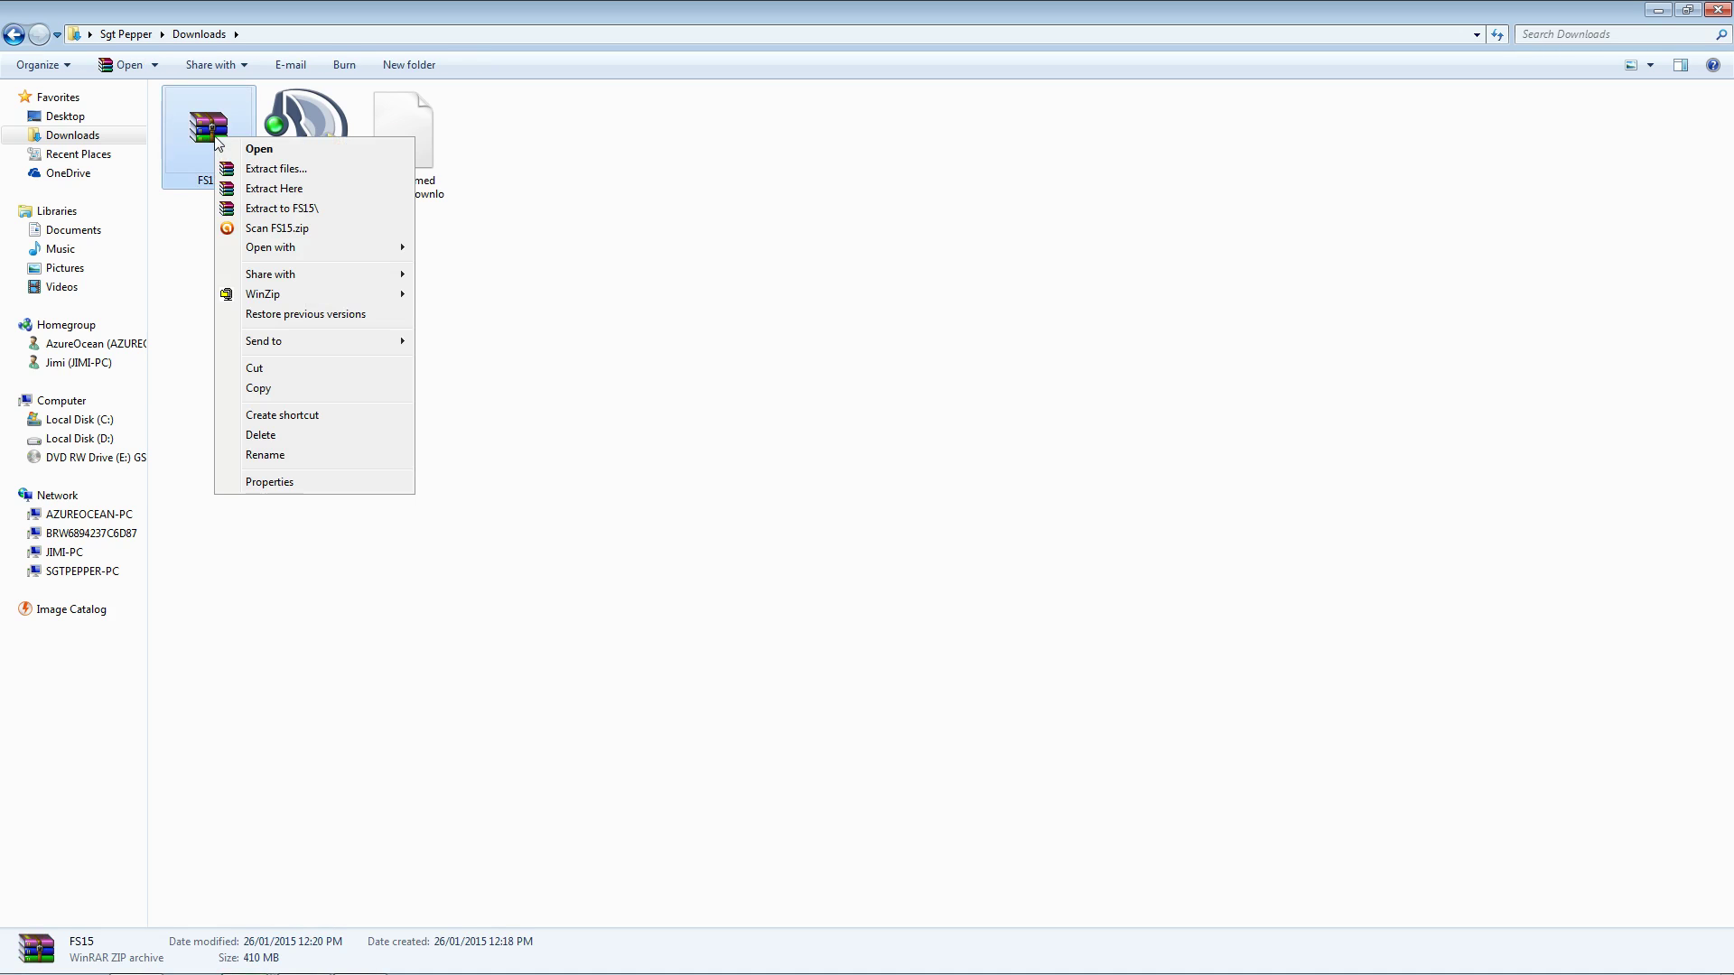
left_click(316, 371)
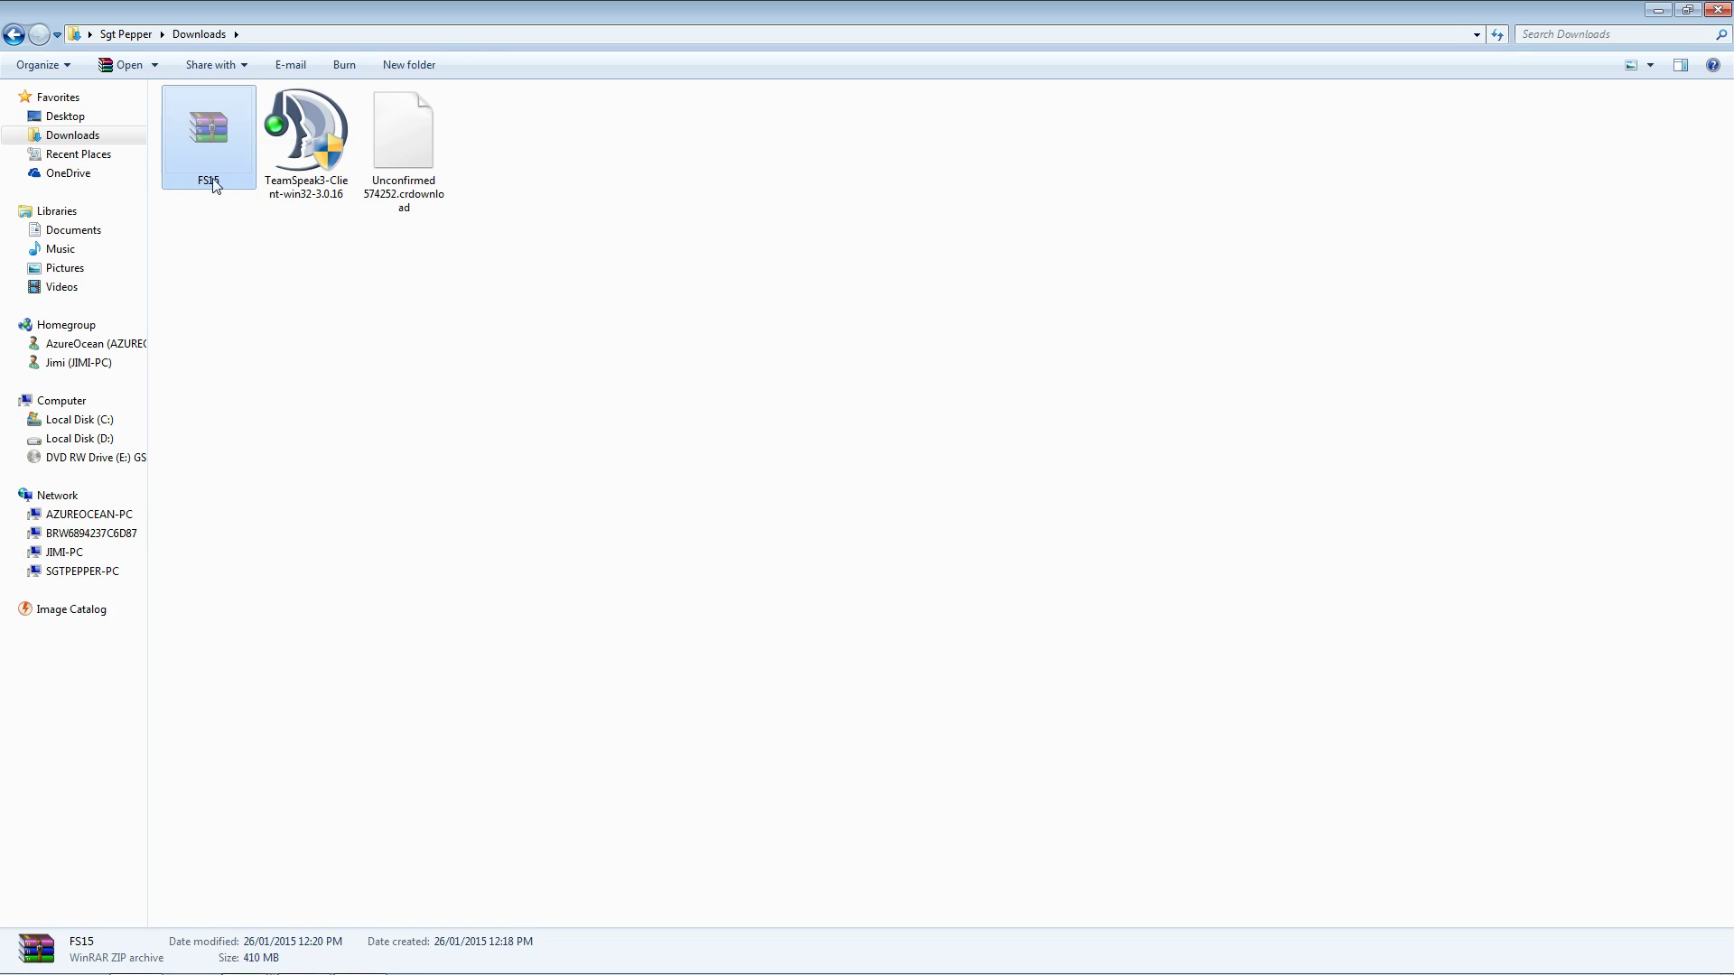
Paste the FS15 archive into Documents > My Games > FarmingSimulator2015 > mods
left_click(74, 231)
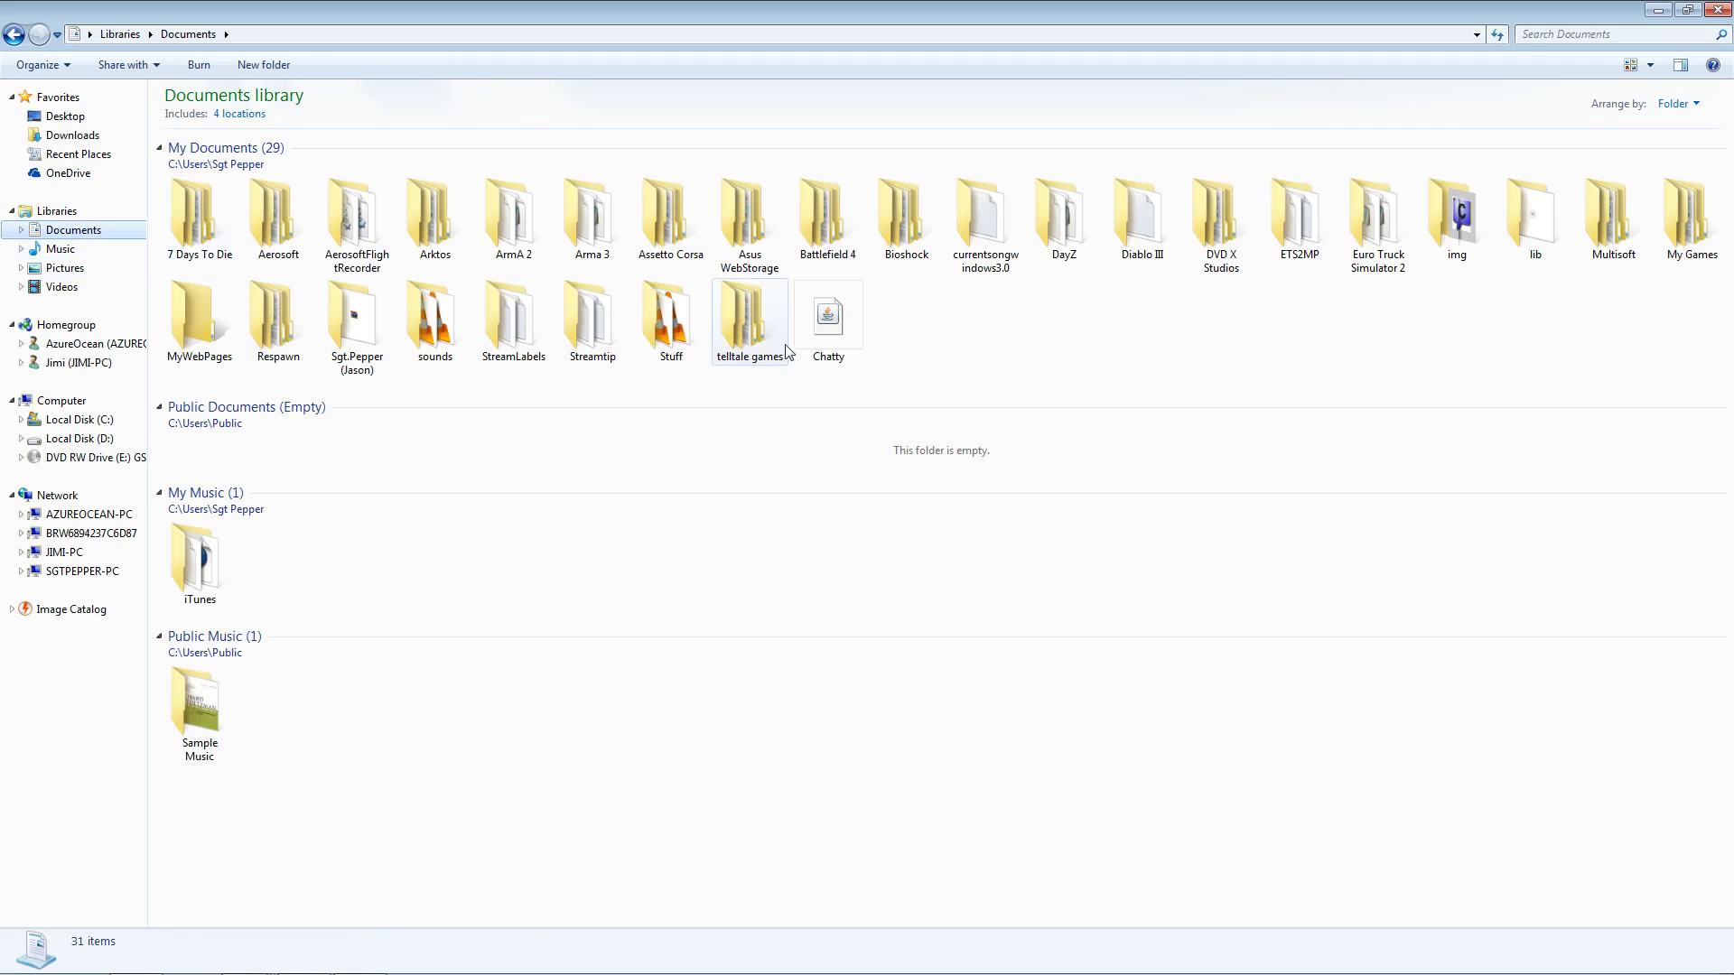
left_click(1692, 233)
double_click(1692, 233)
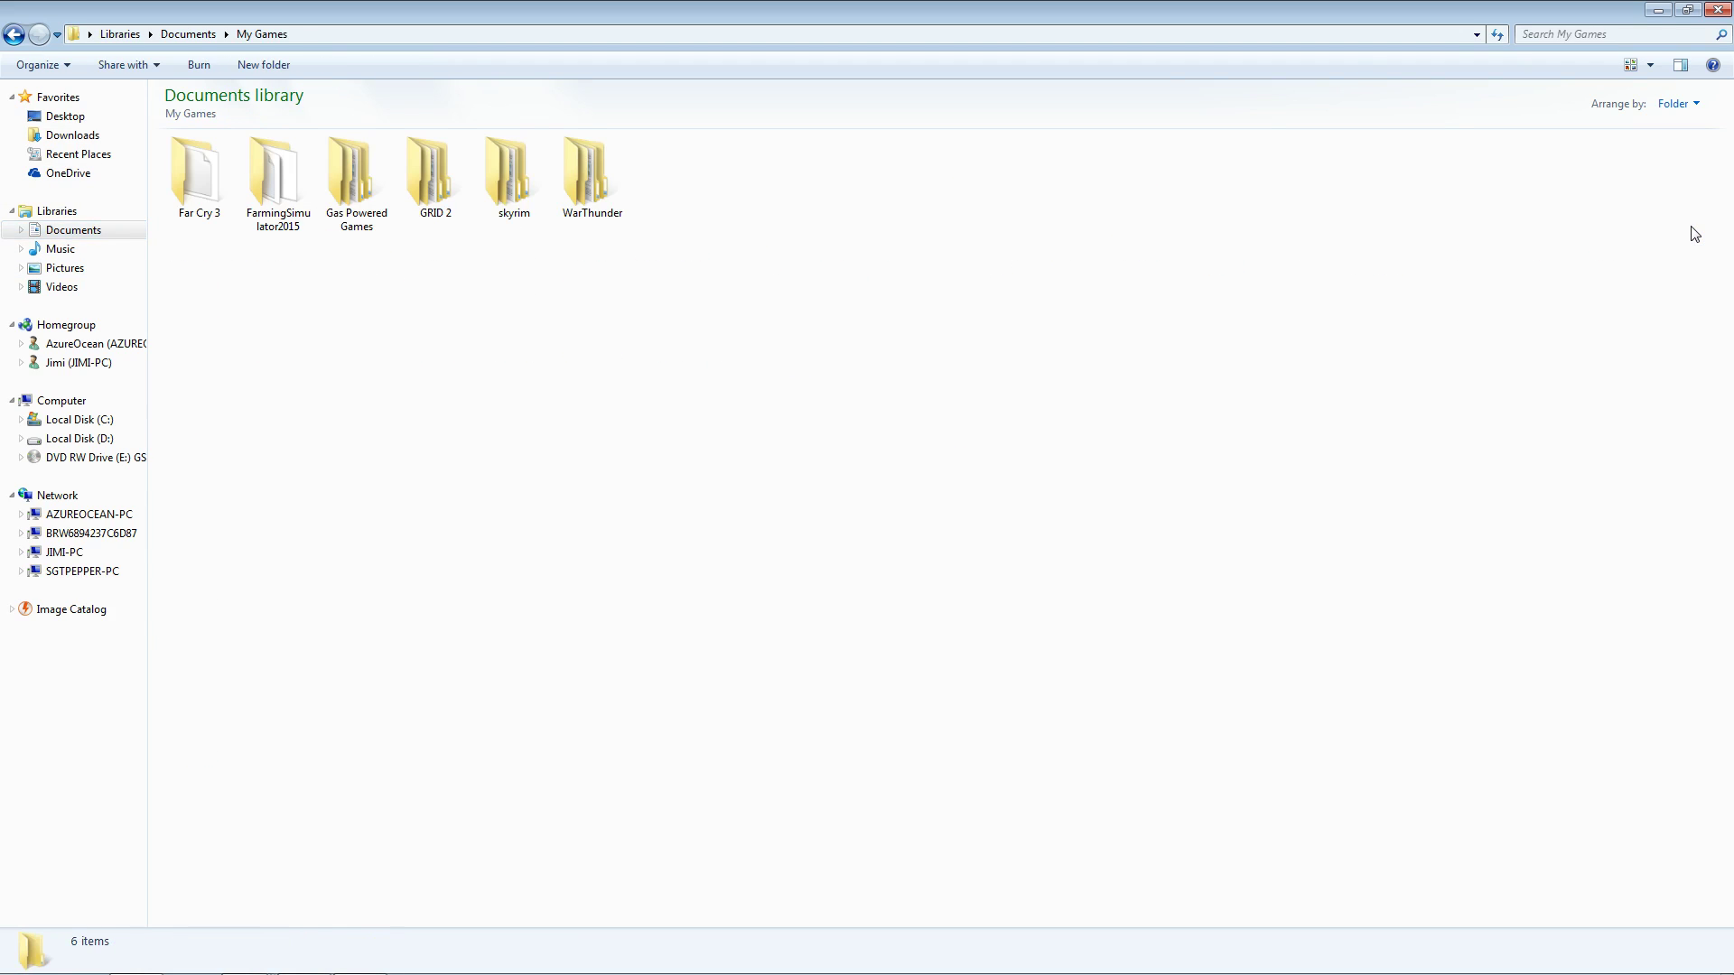
left_click(277, 191)
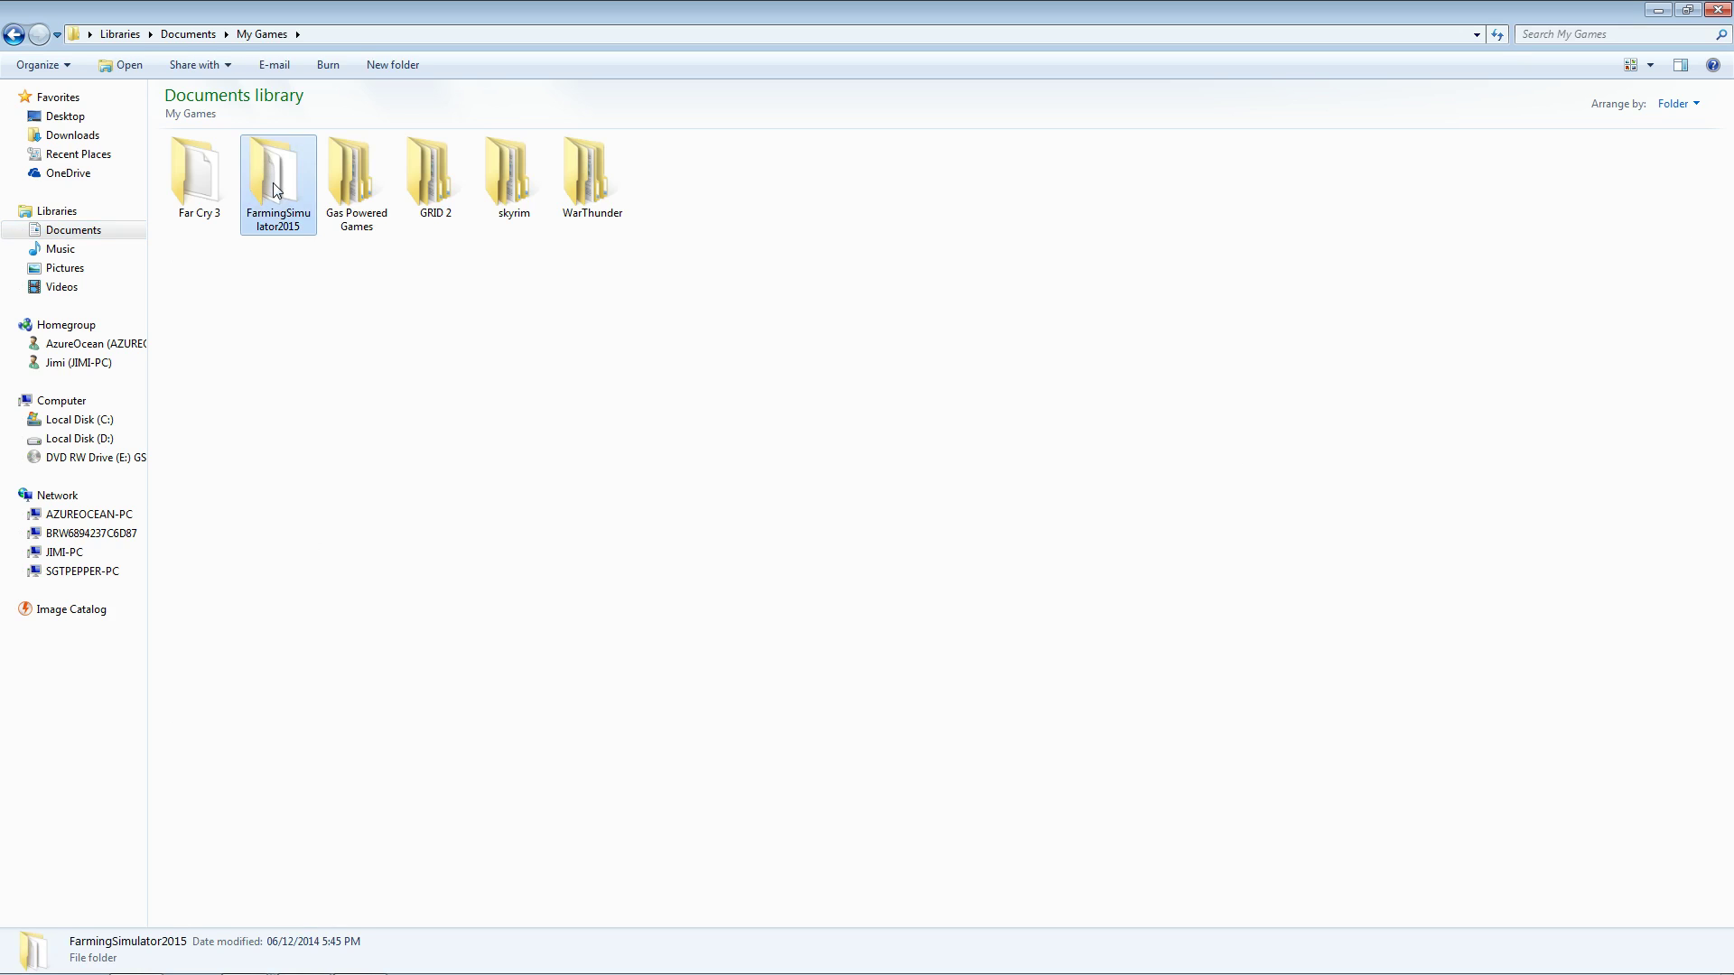
double_click(277, 190)
double_click(280, 188)
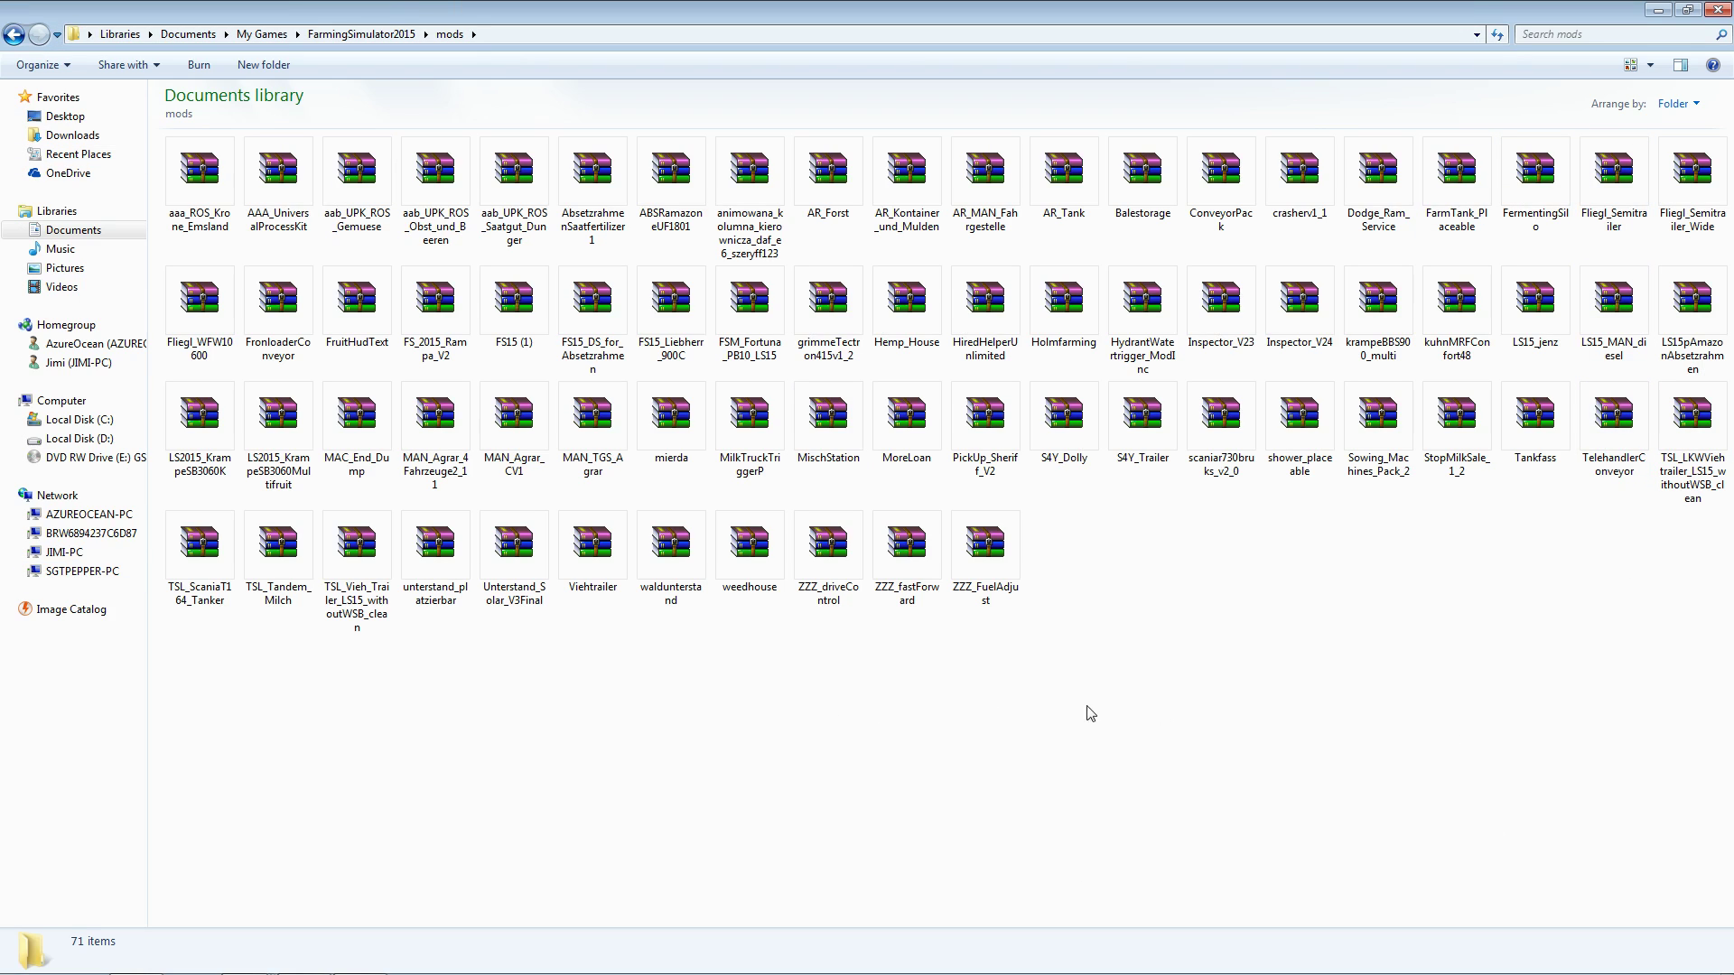
right_click(1223, 618)
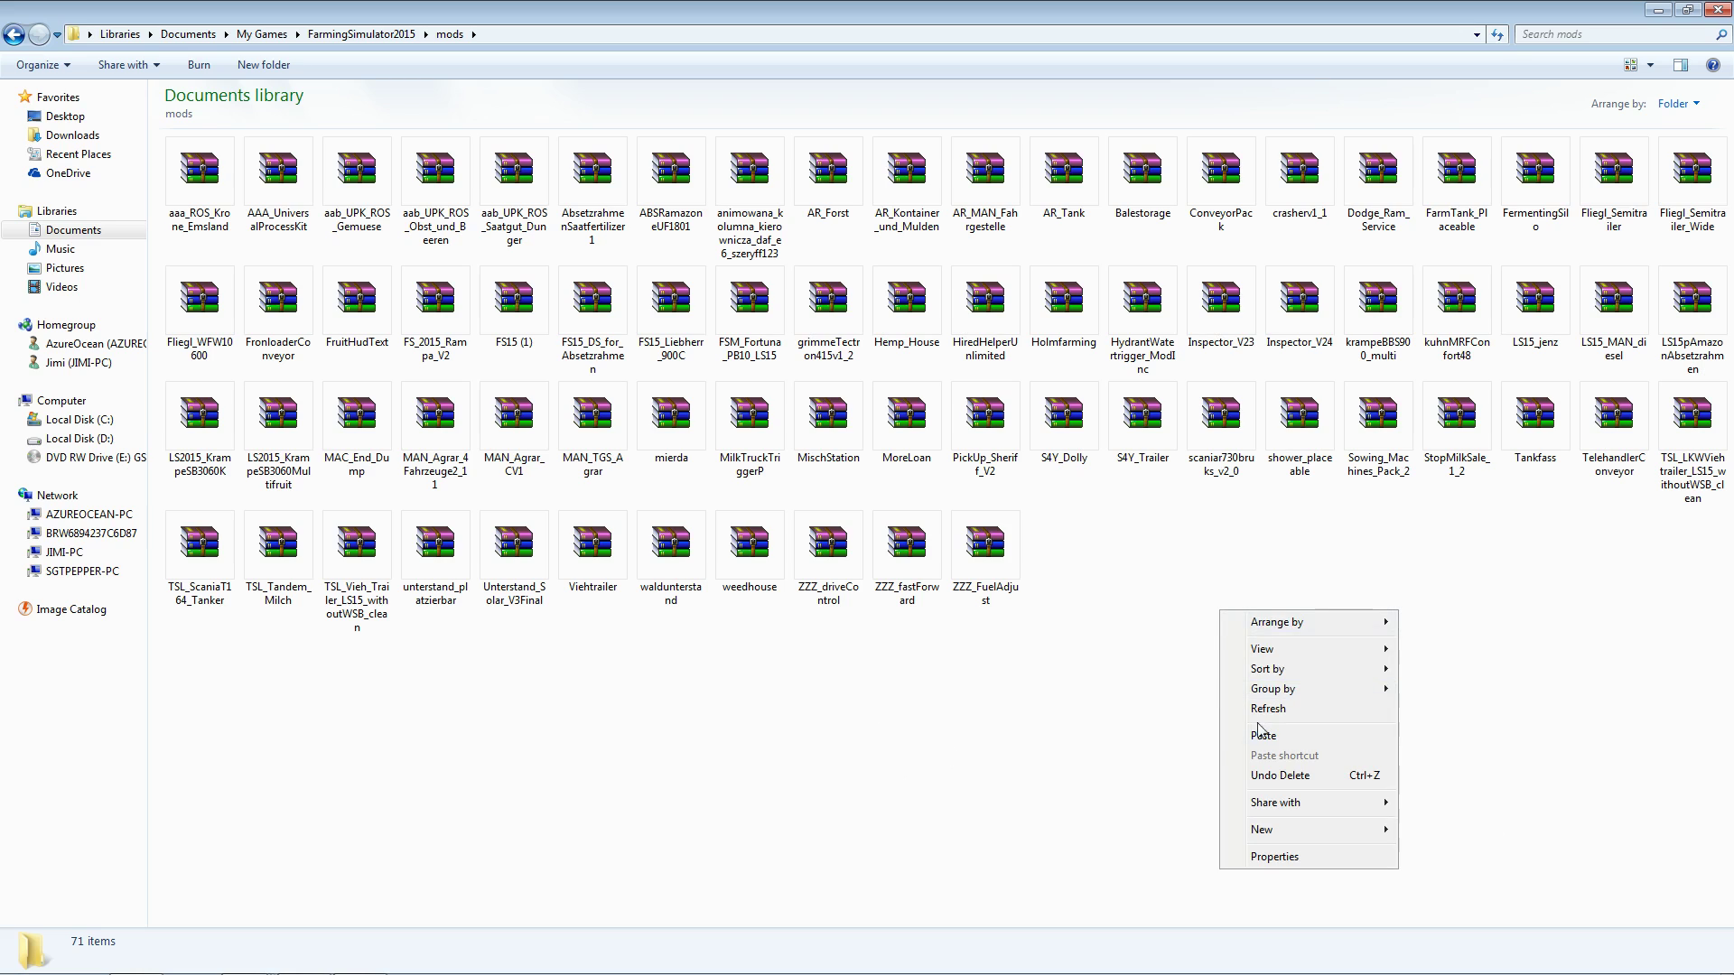
left_click(1289, 742)
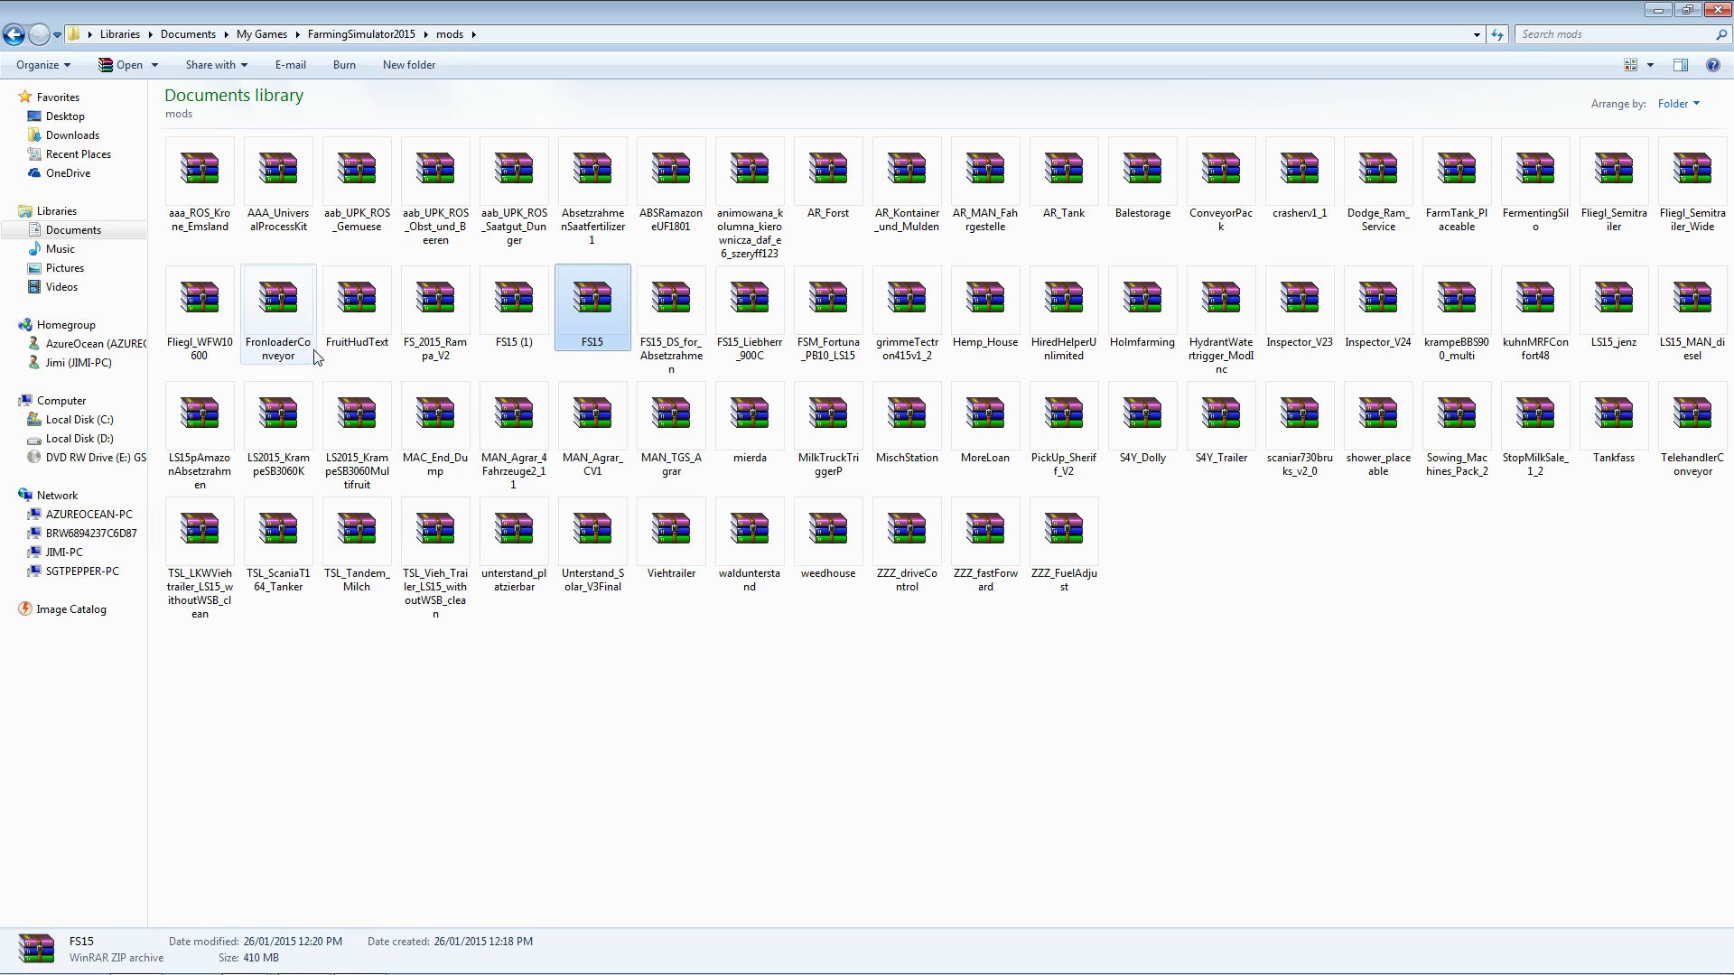
Show the WinRAR extract options for the FS15 archive in the mods folder
right_click(595, 307)
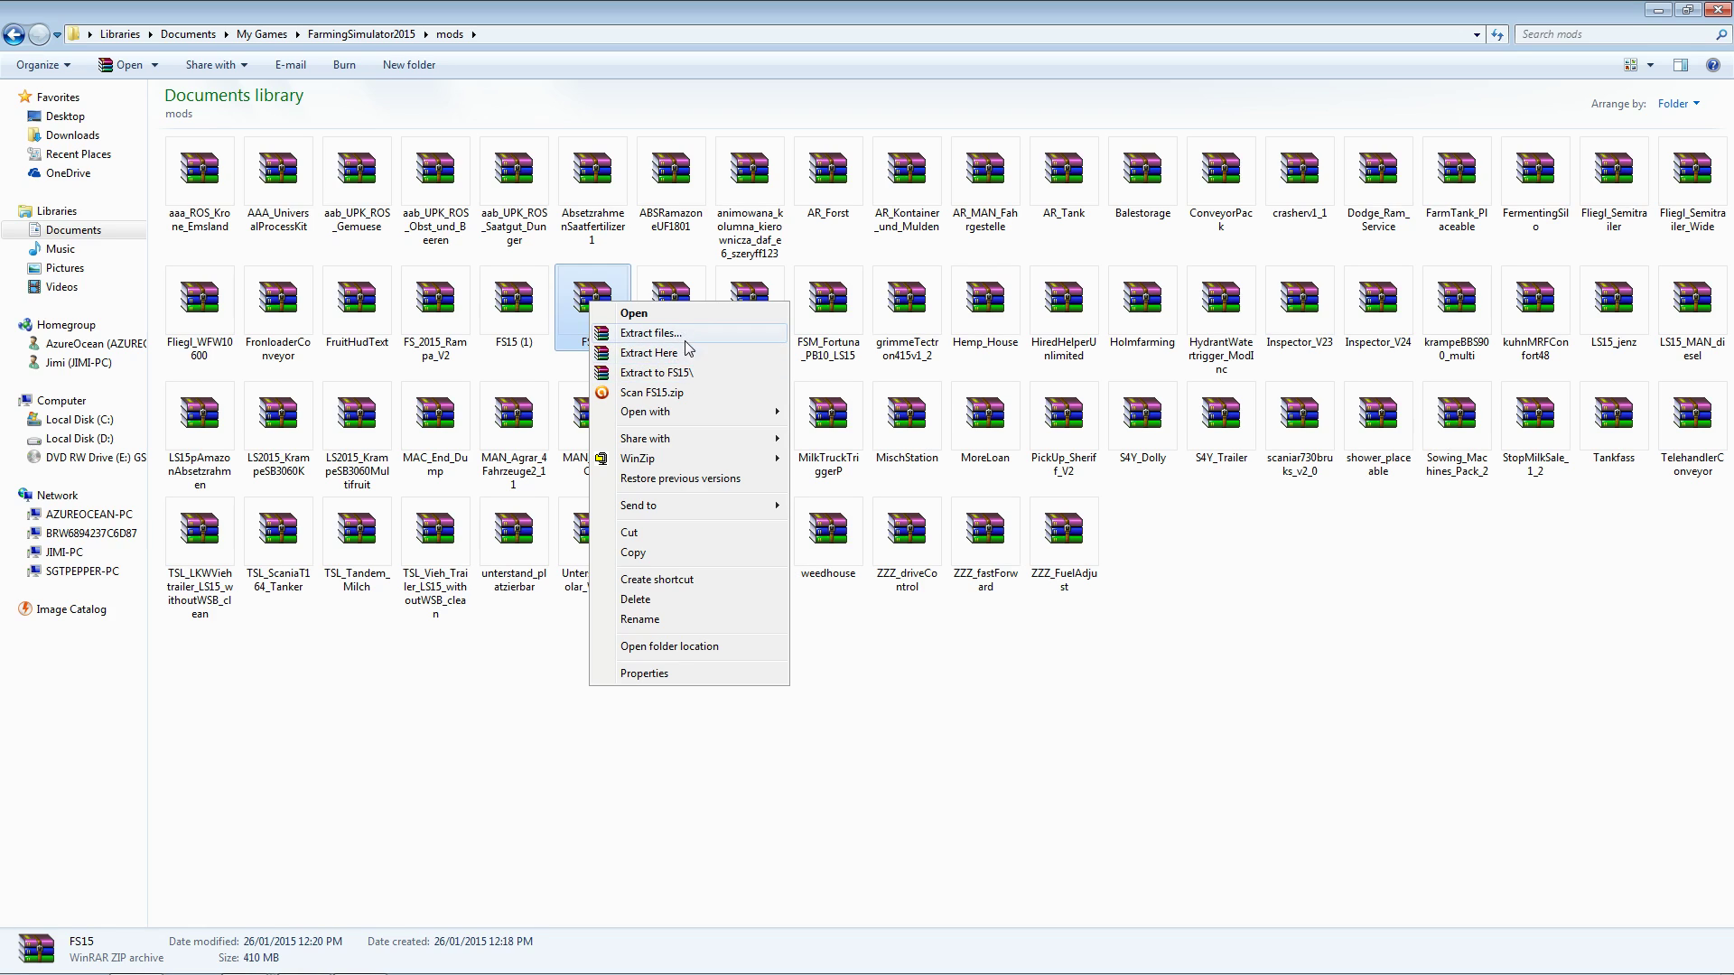
mouse_move(673, 462)
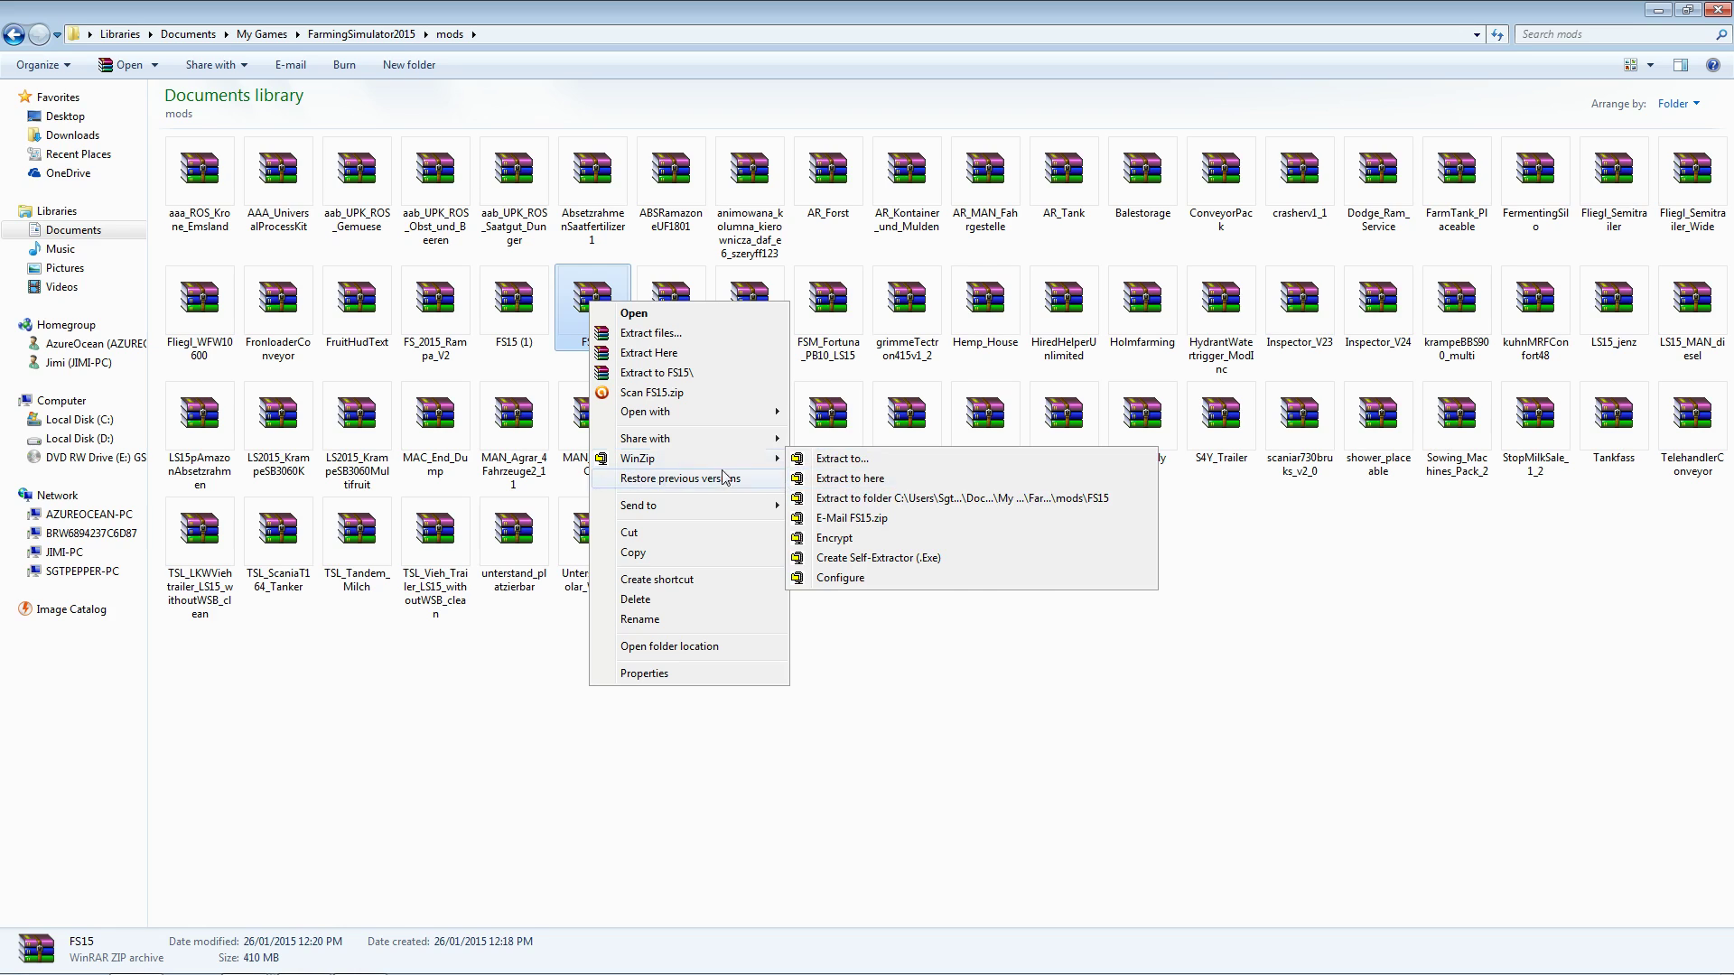
Extract FS15.zip here in the mods folder, choosing Yes to All to overwrite existing mods
left_click(658, 354)
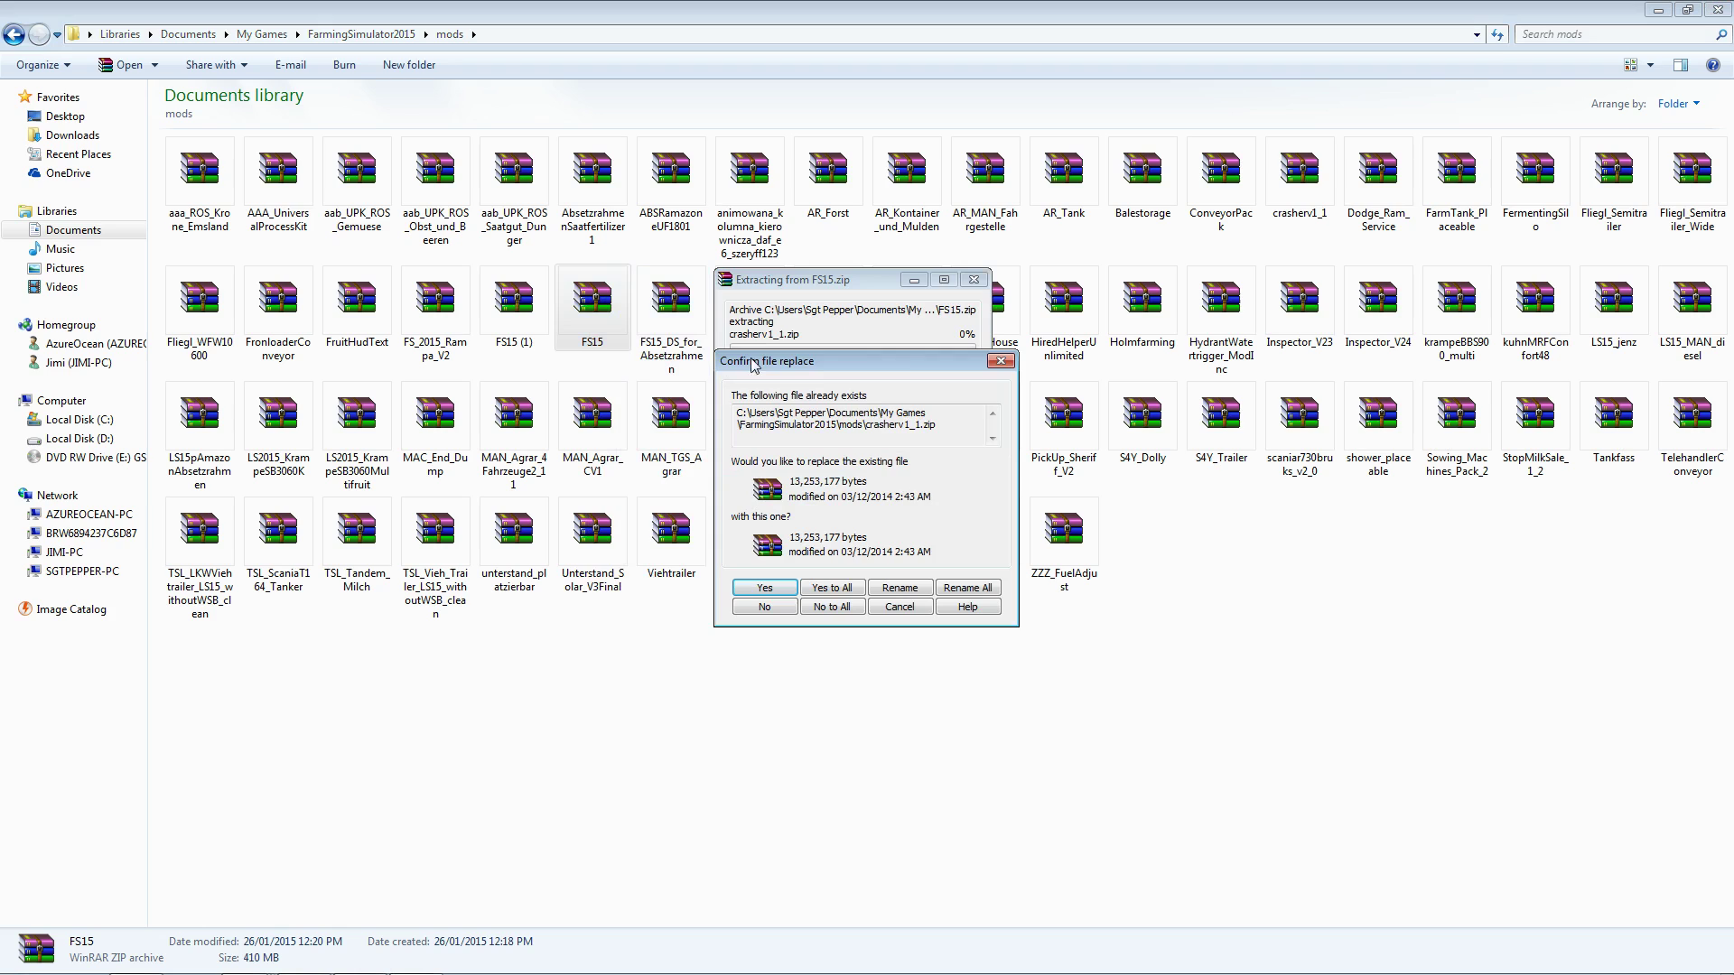
left_click_drag(908, 362, 900, 268)
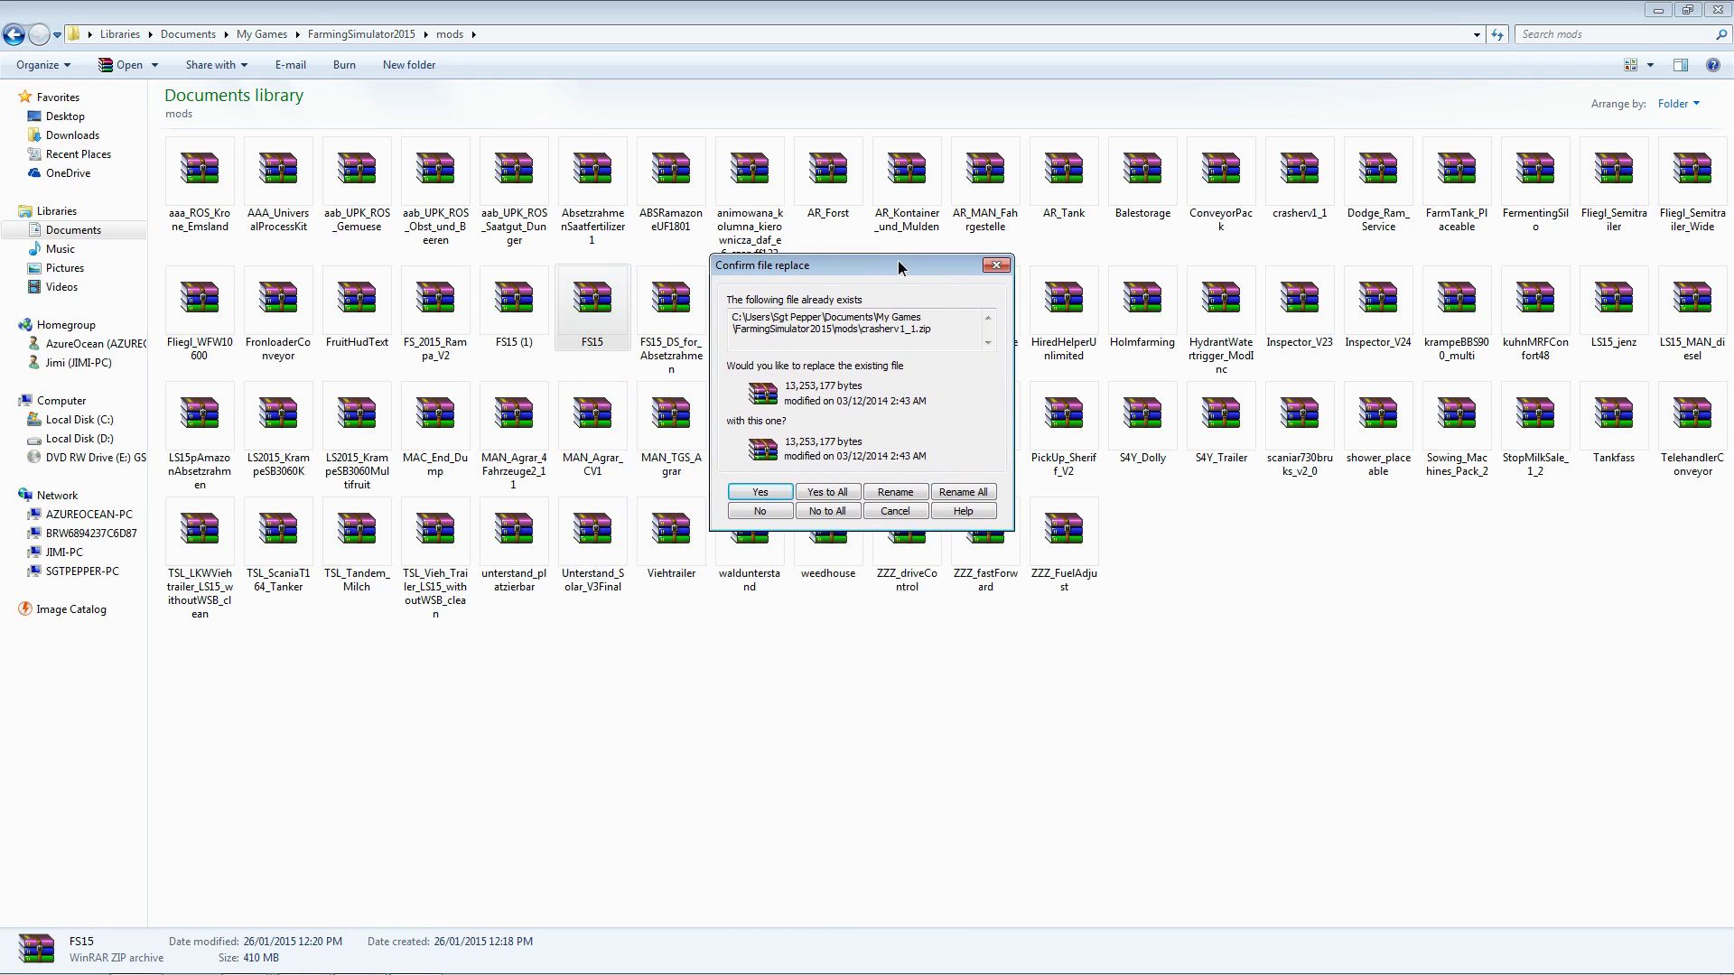
left_click(827, 493)
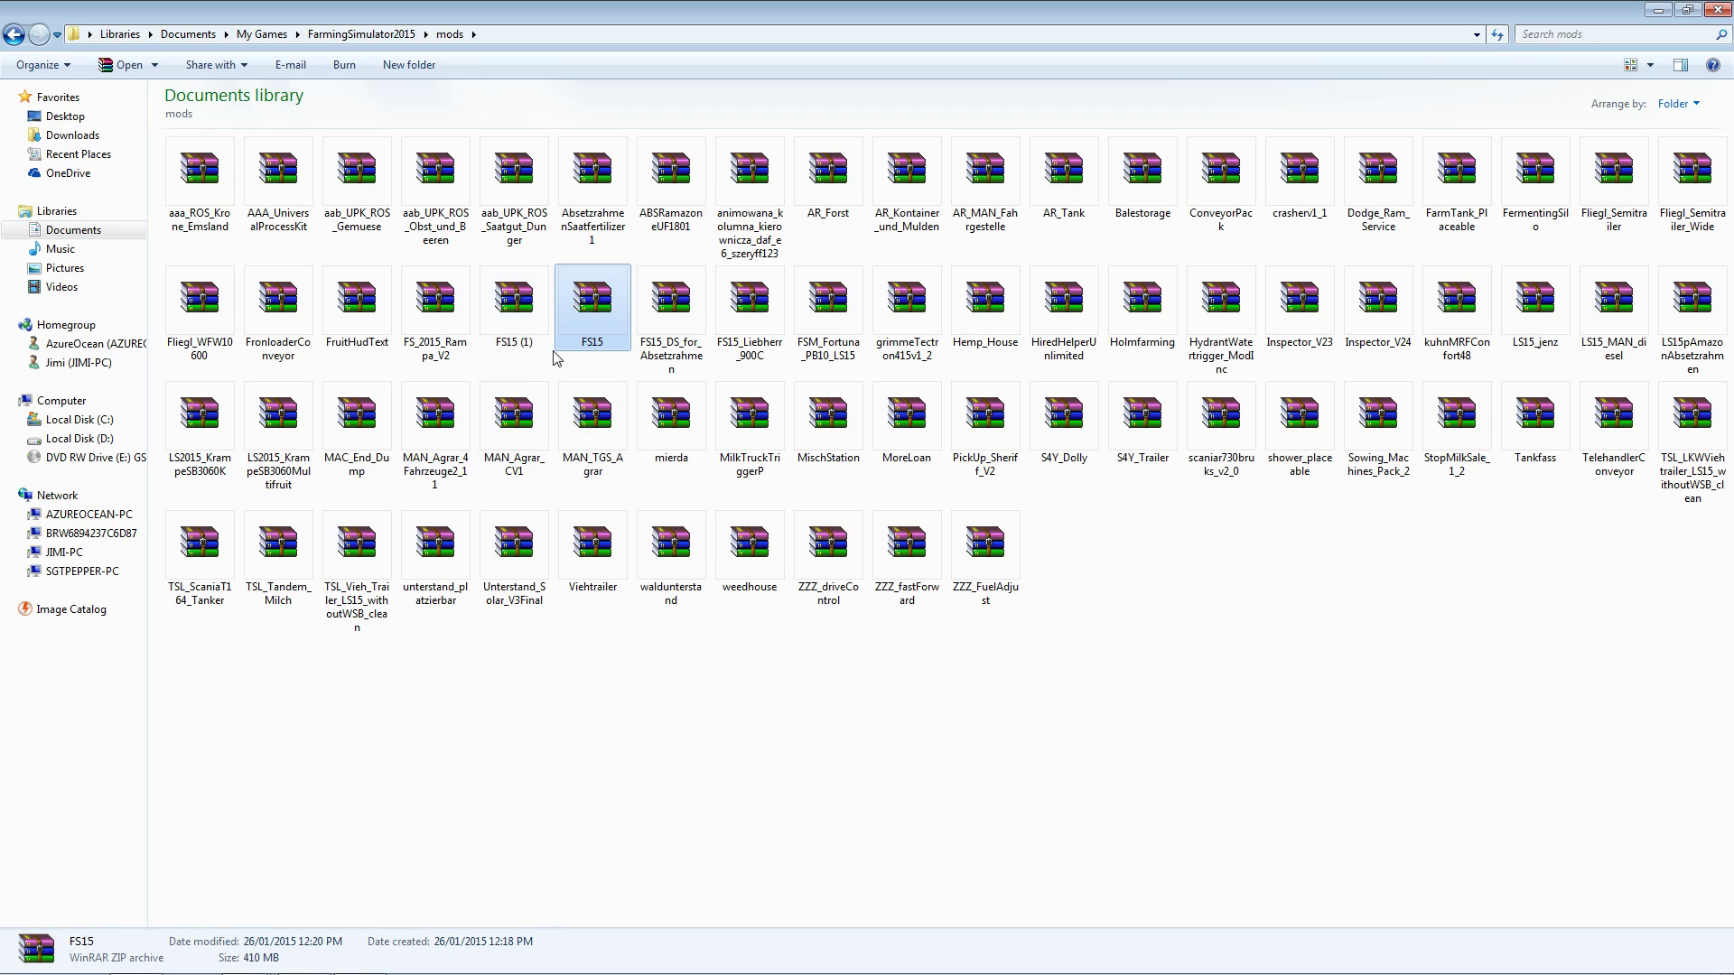
Delete the FS15 and FS15 (1) archives from the mods folder, leaving 69 items
key("Delete")
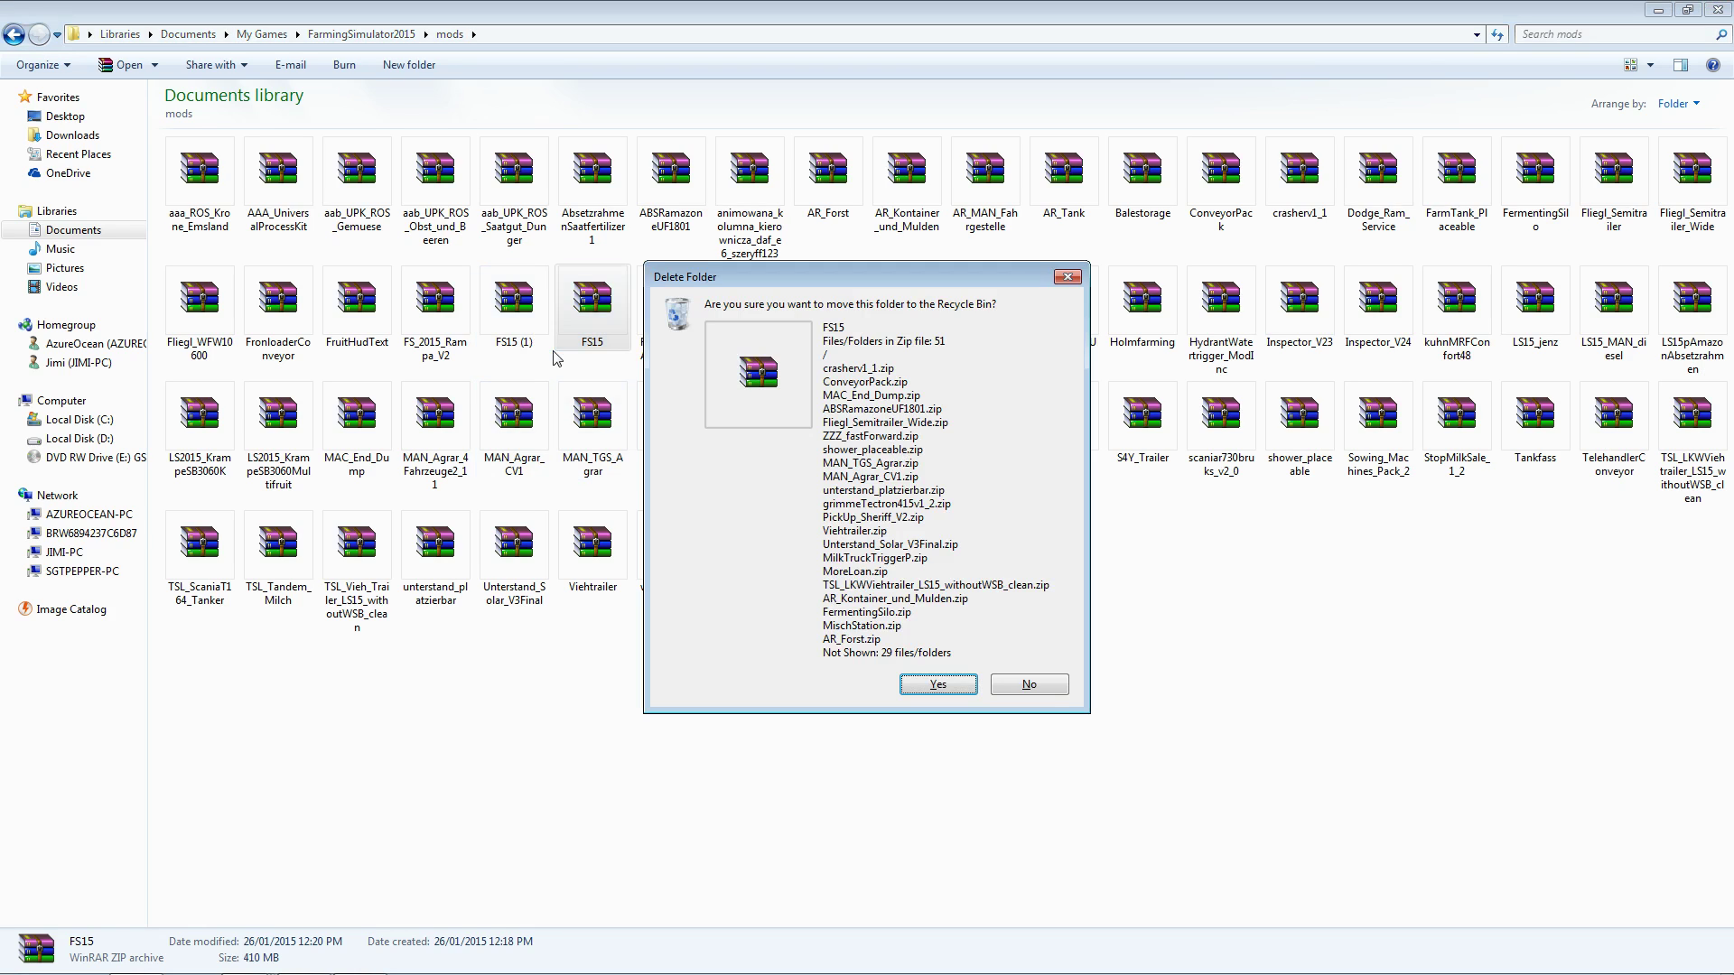
left_click(953, 690)
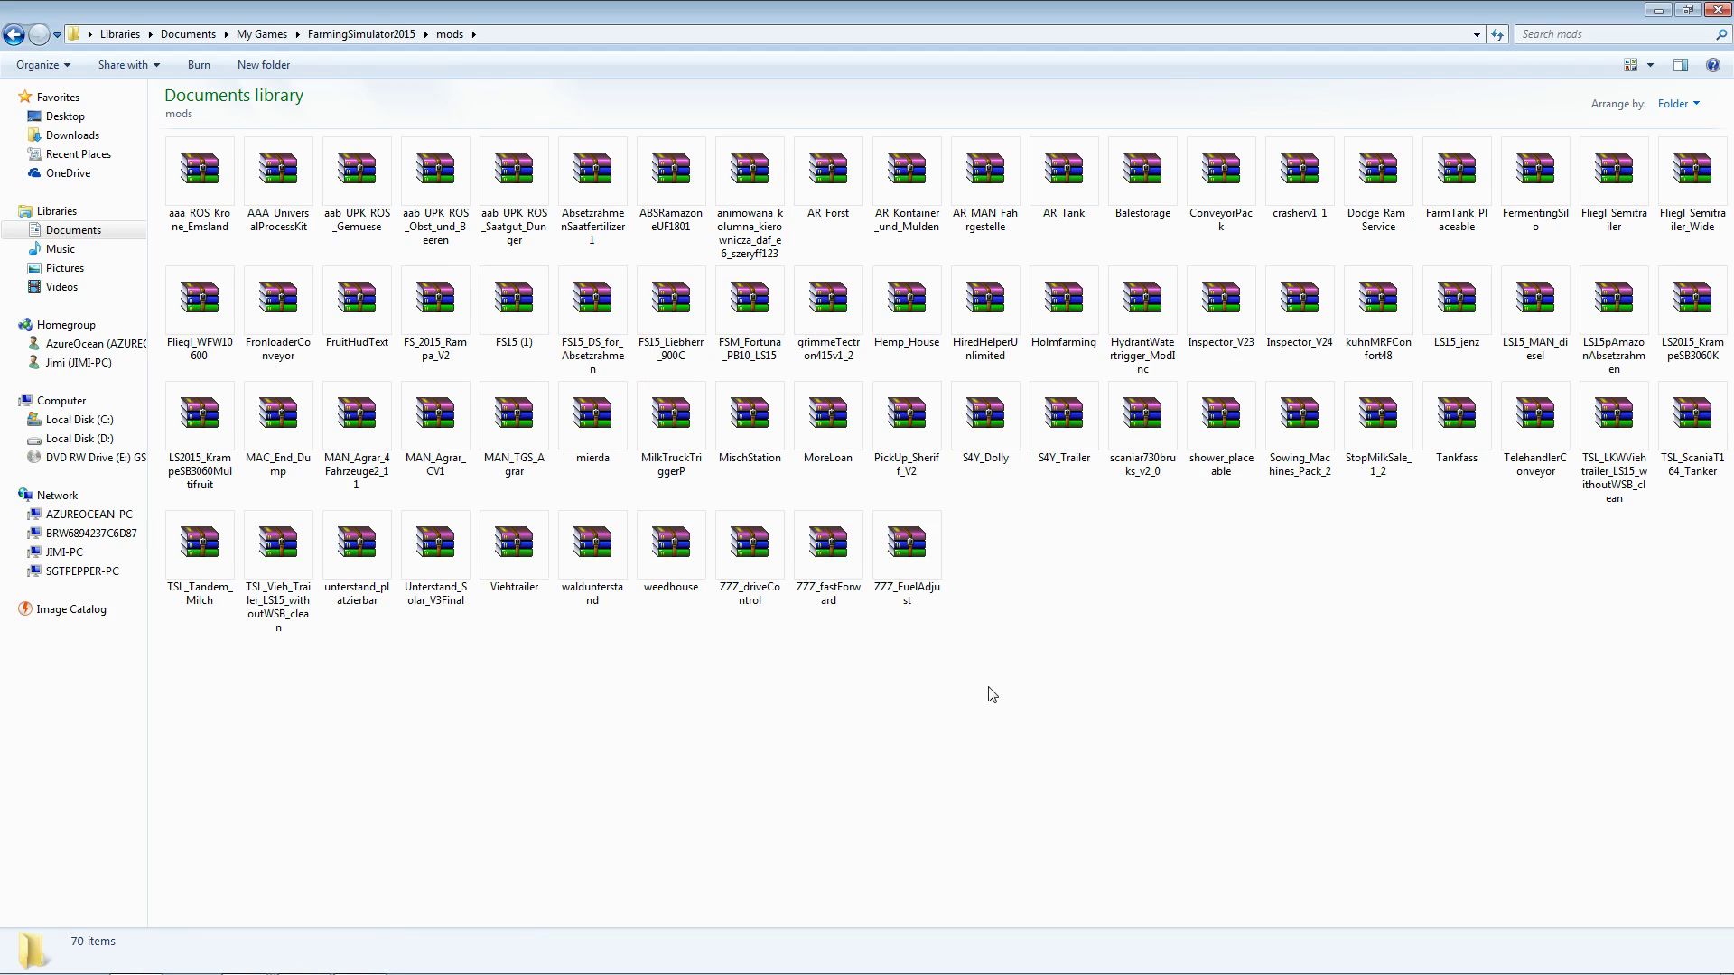
left_click(511, 343)
key("Delete")
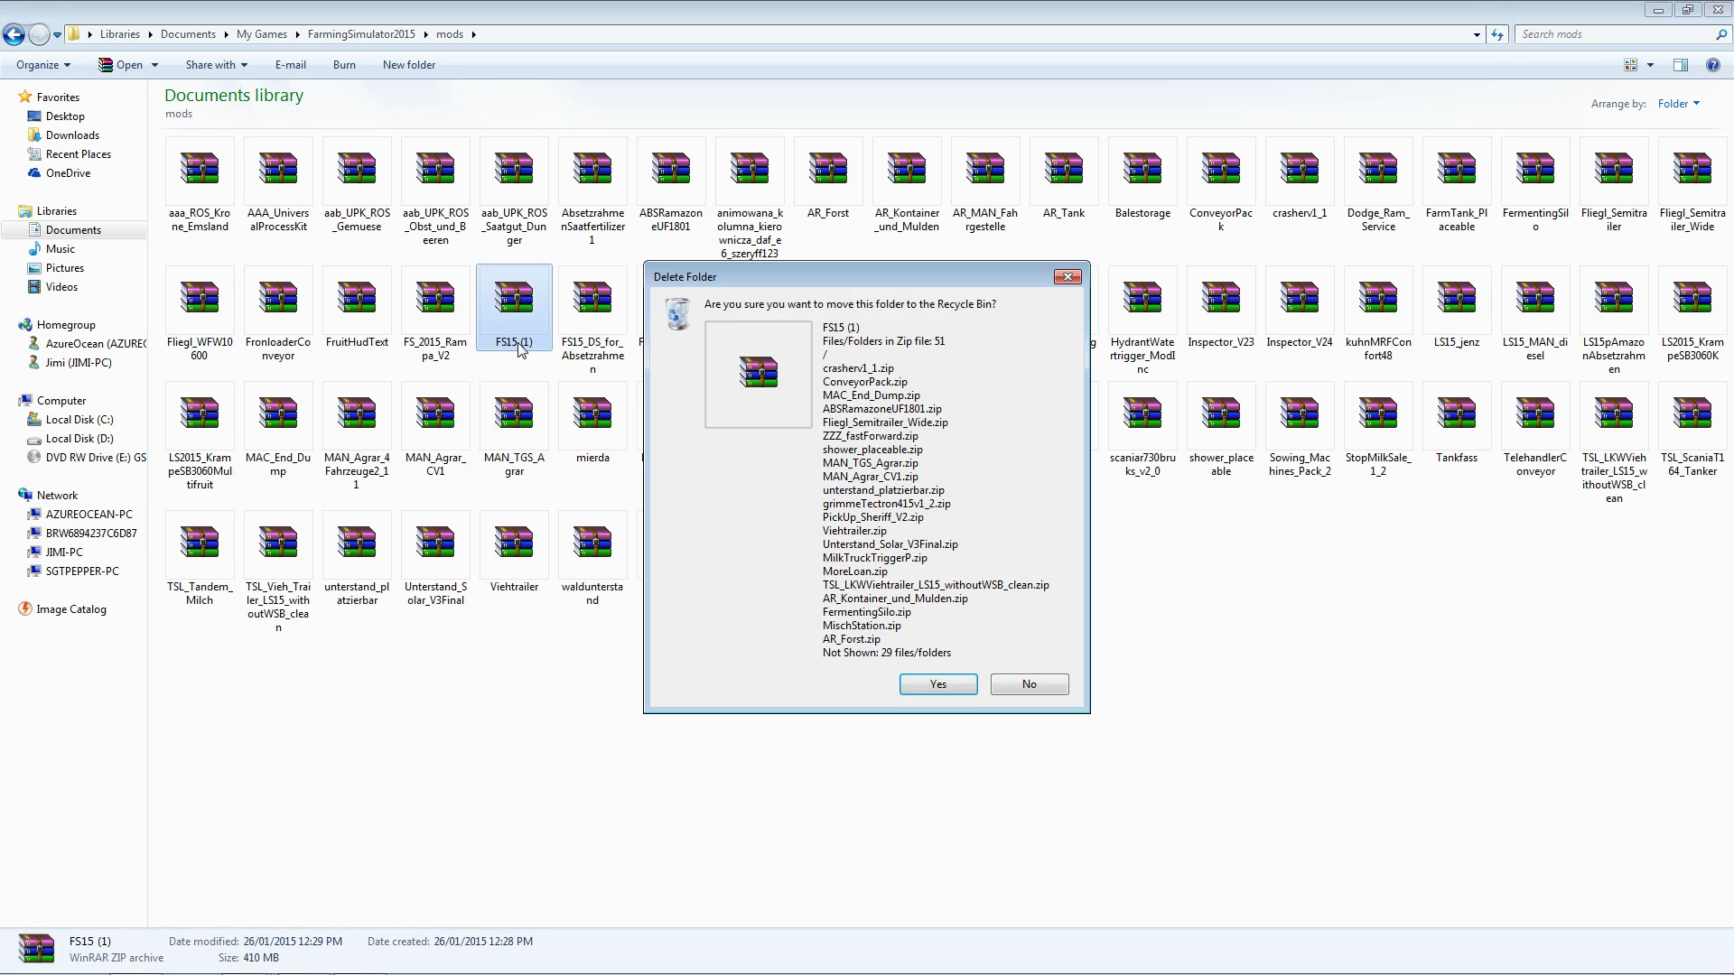
left_click(950, 691)
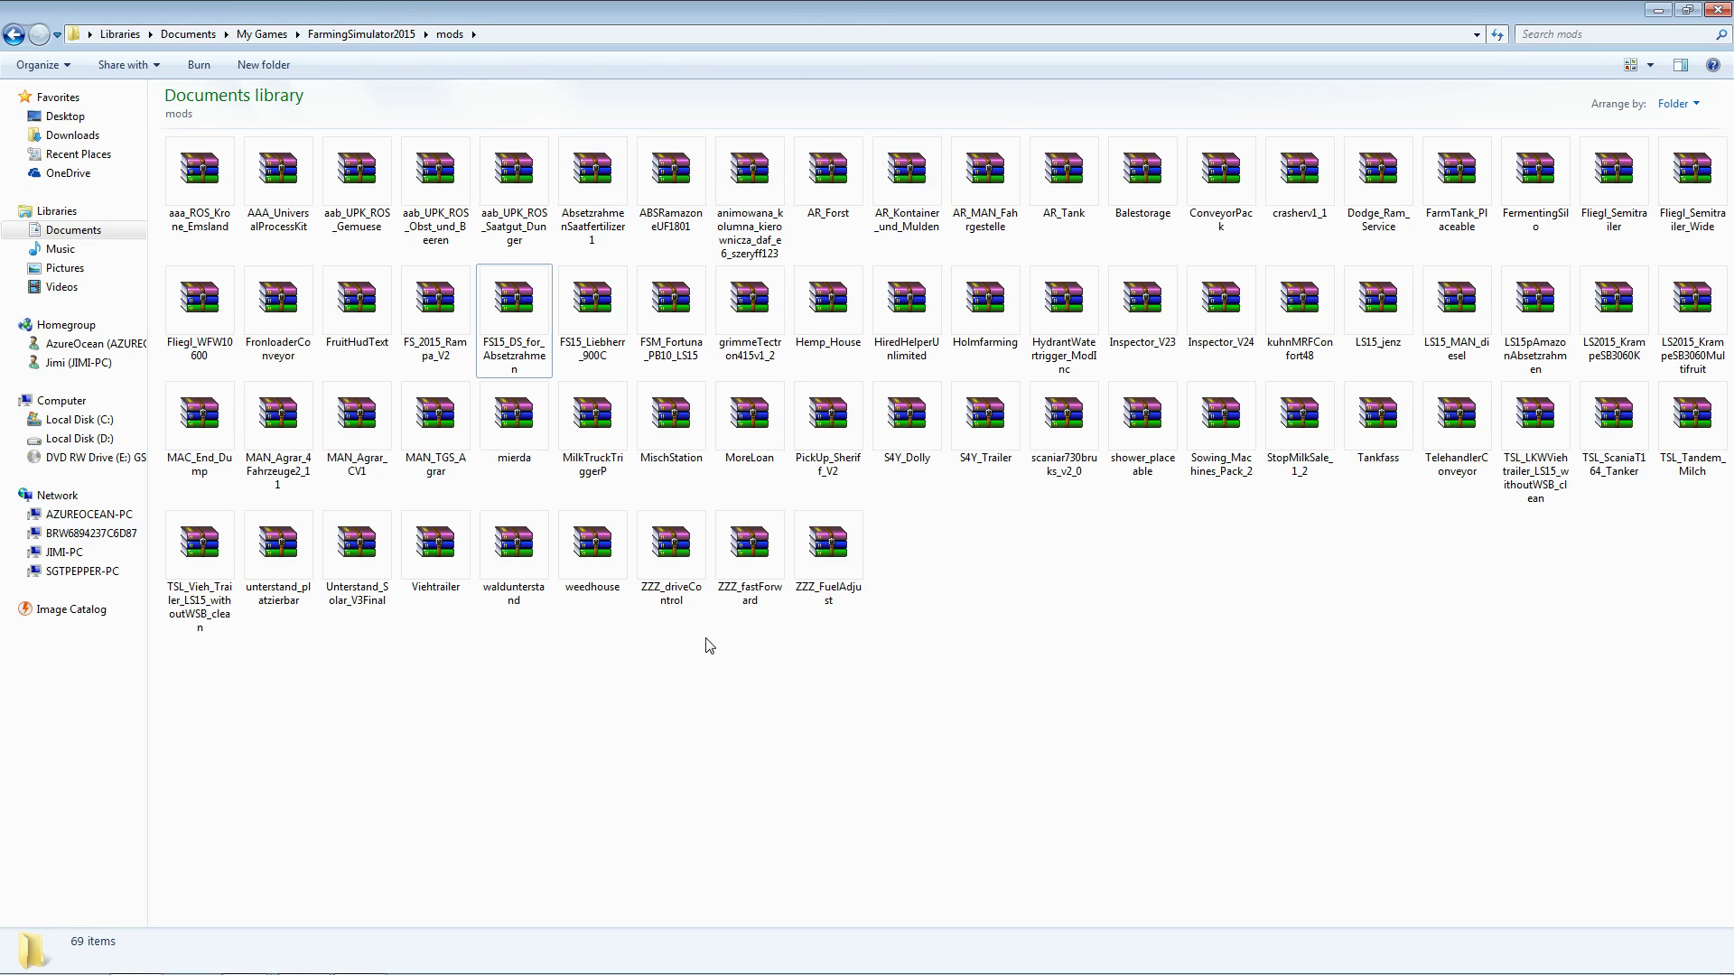
mouse_move(742, 973)
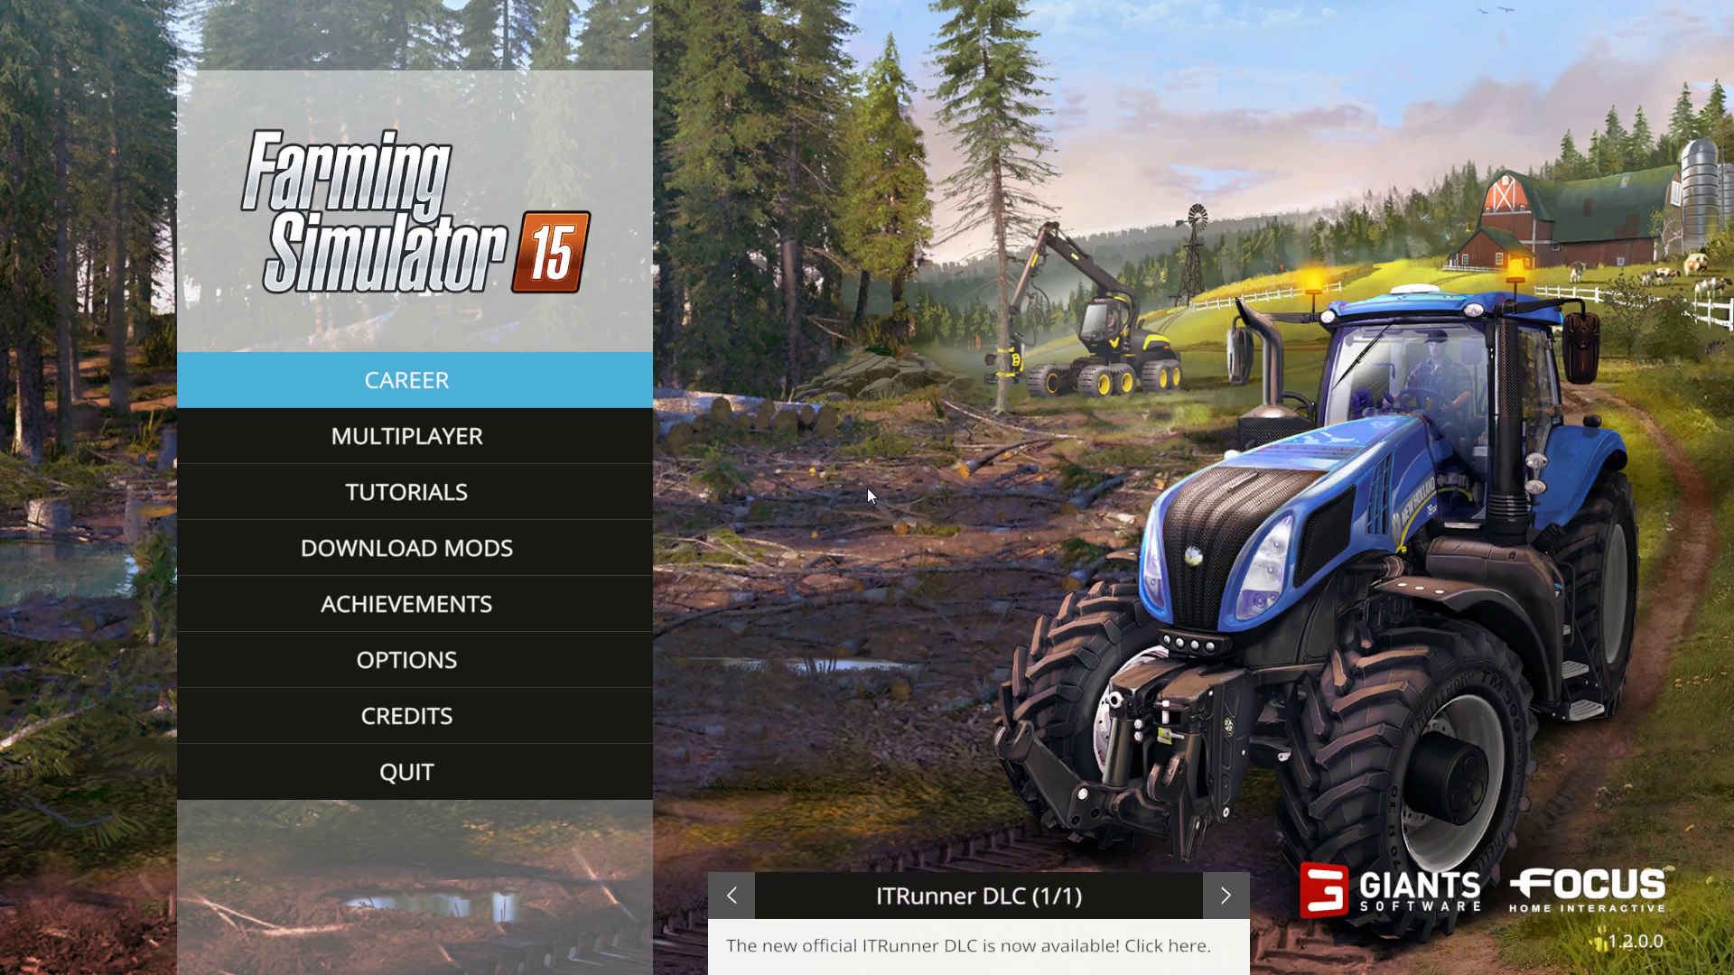
List the International-region multiplayer servers, including the custom-map farm server with 3/16 players
left_click(491, 455)
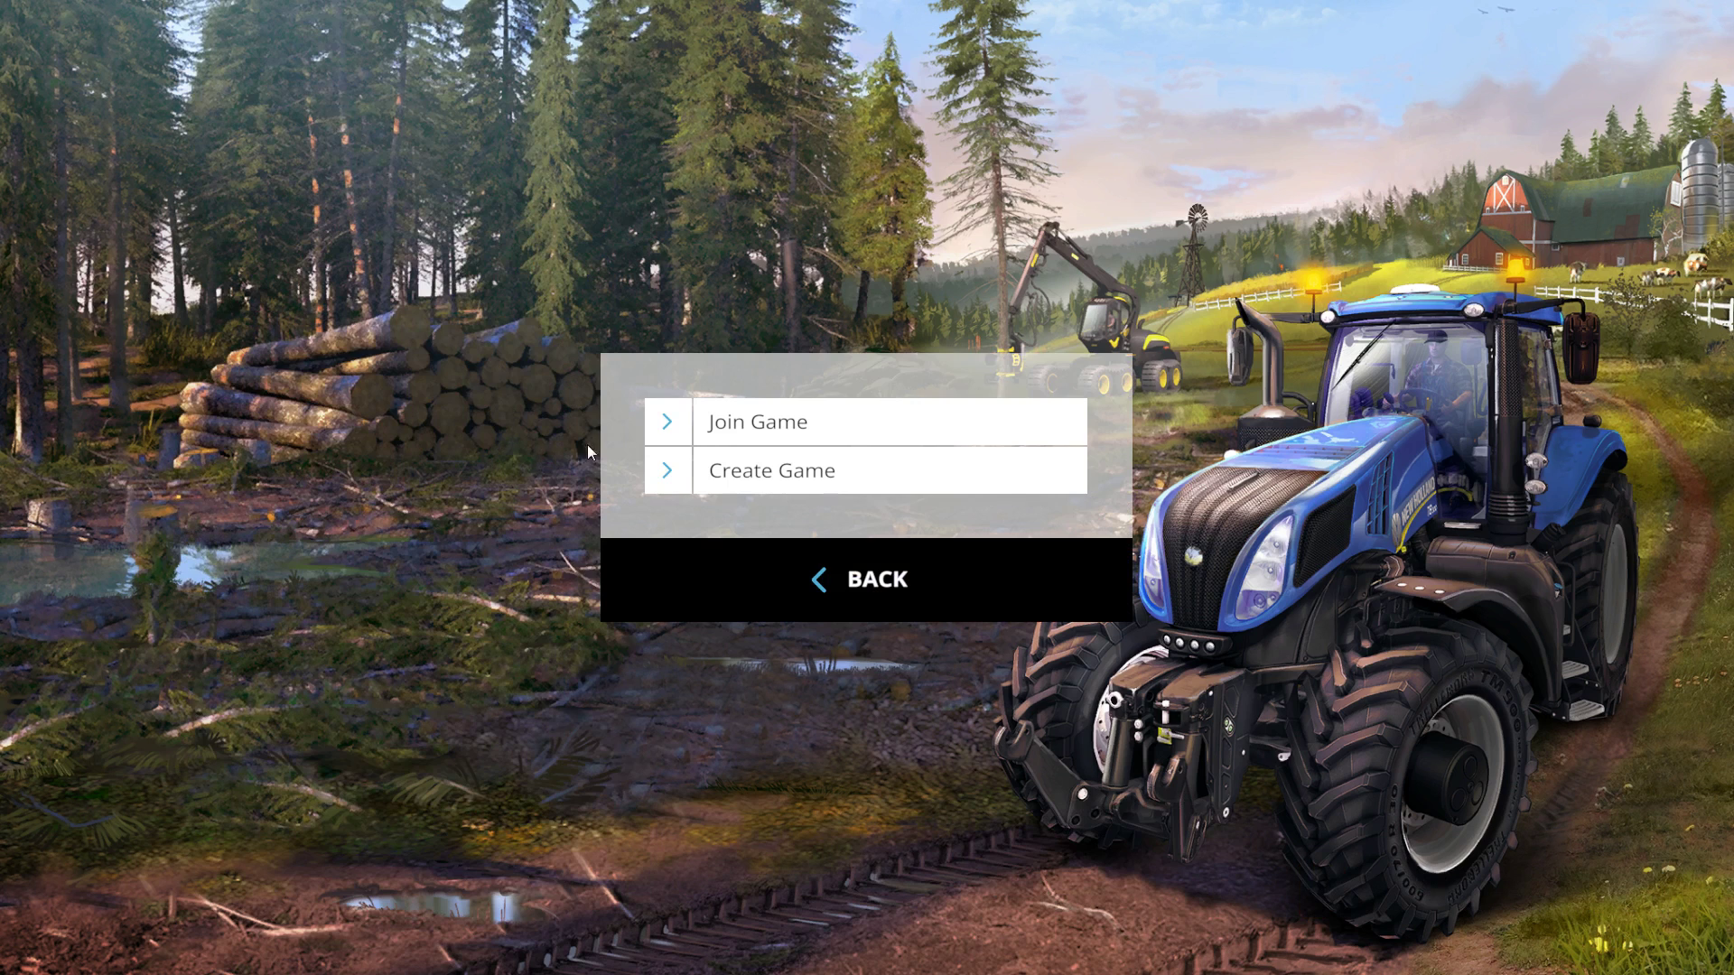
left_click(778, 424)
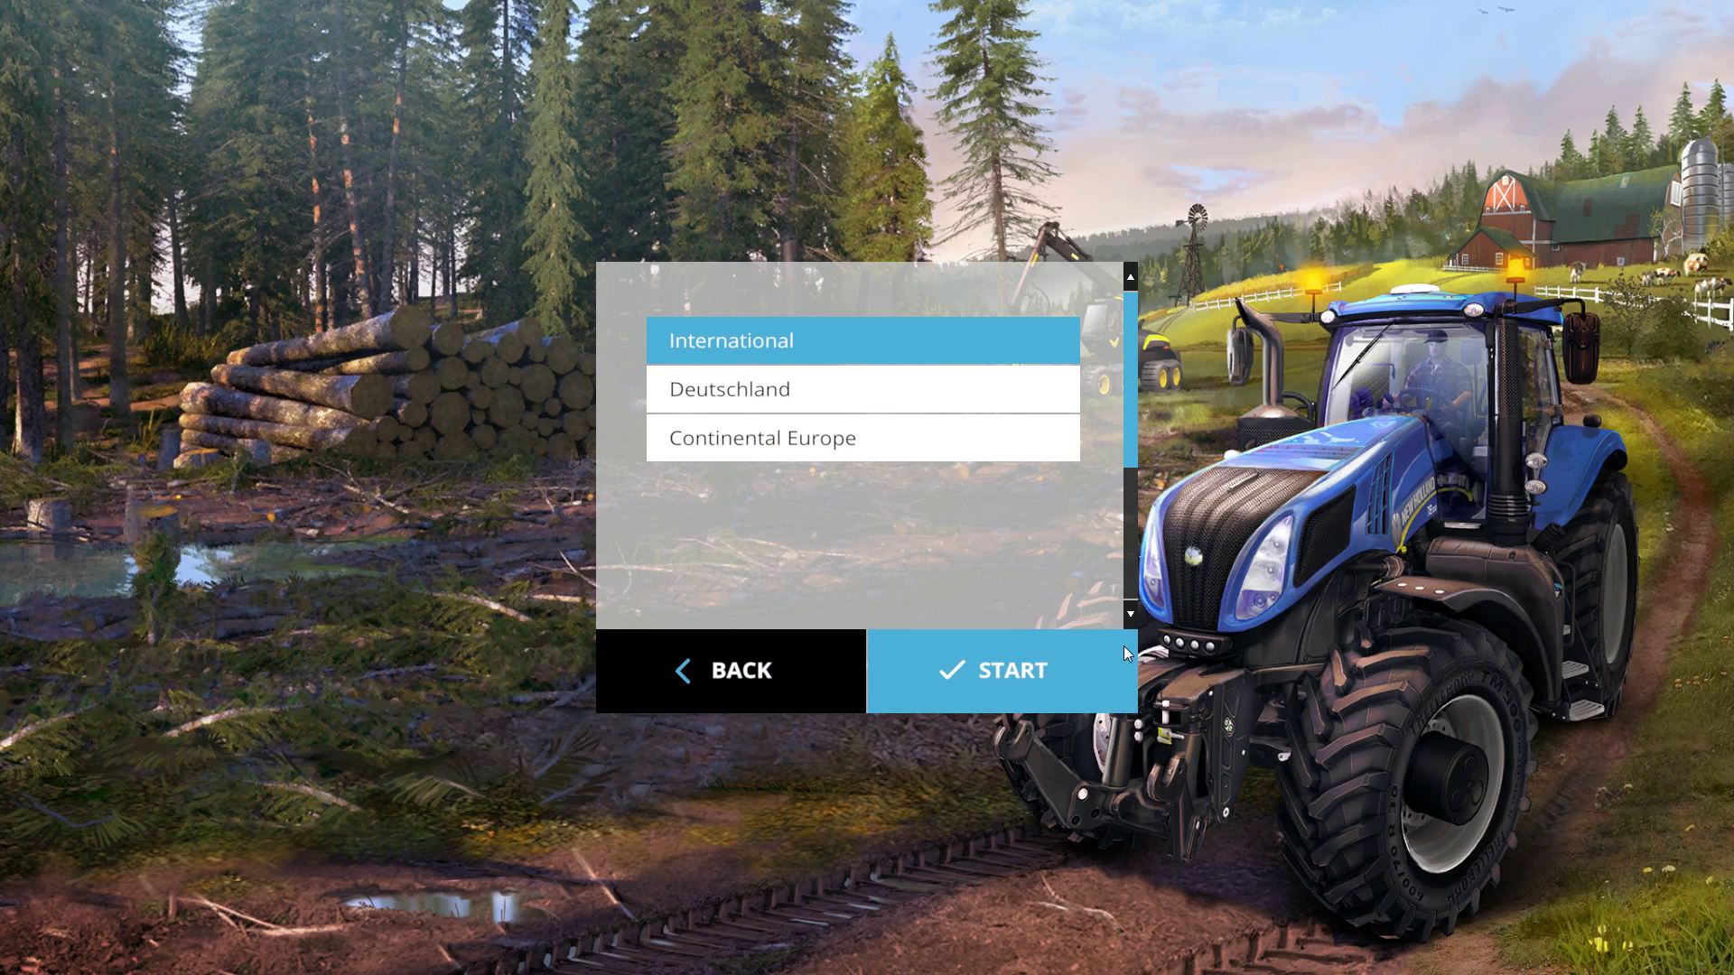
left_click(1003, 690)
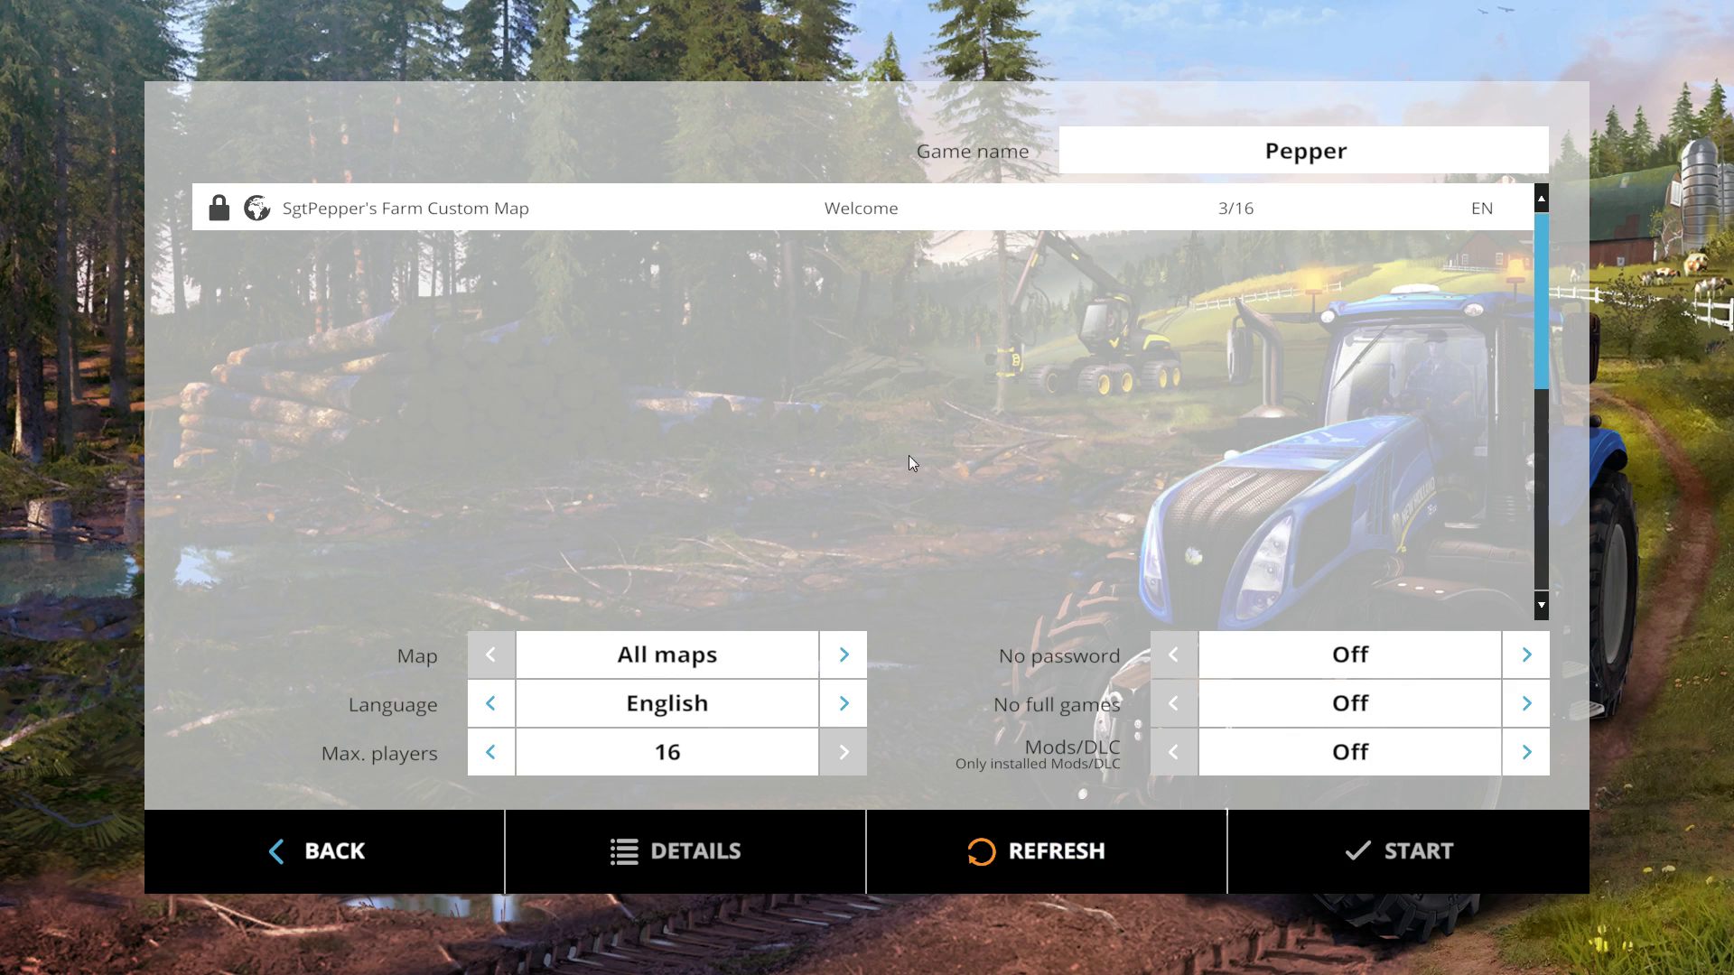
Review the custom-map server's required mods, noting red missing entries like Kroeger SRB 35 and Mercedes Zetros
left_click(881, 214)
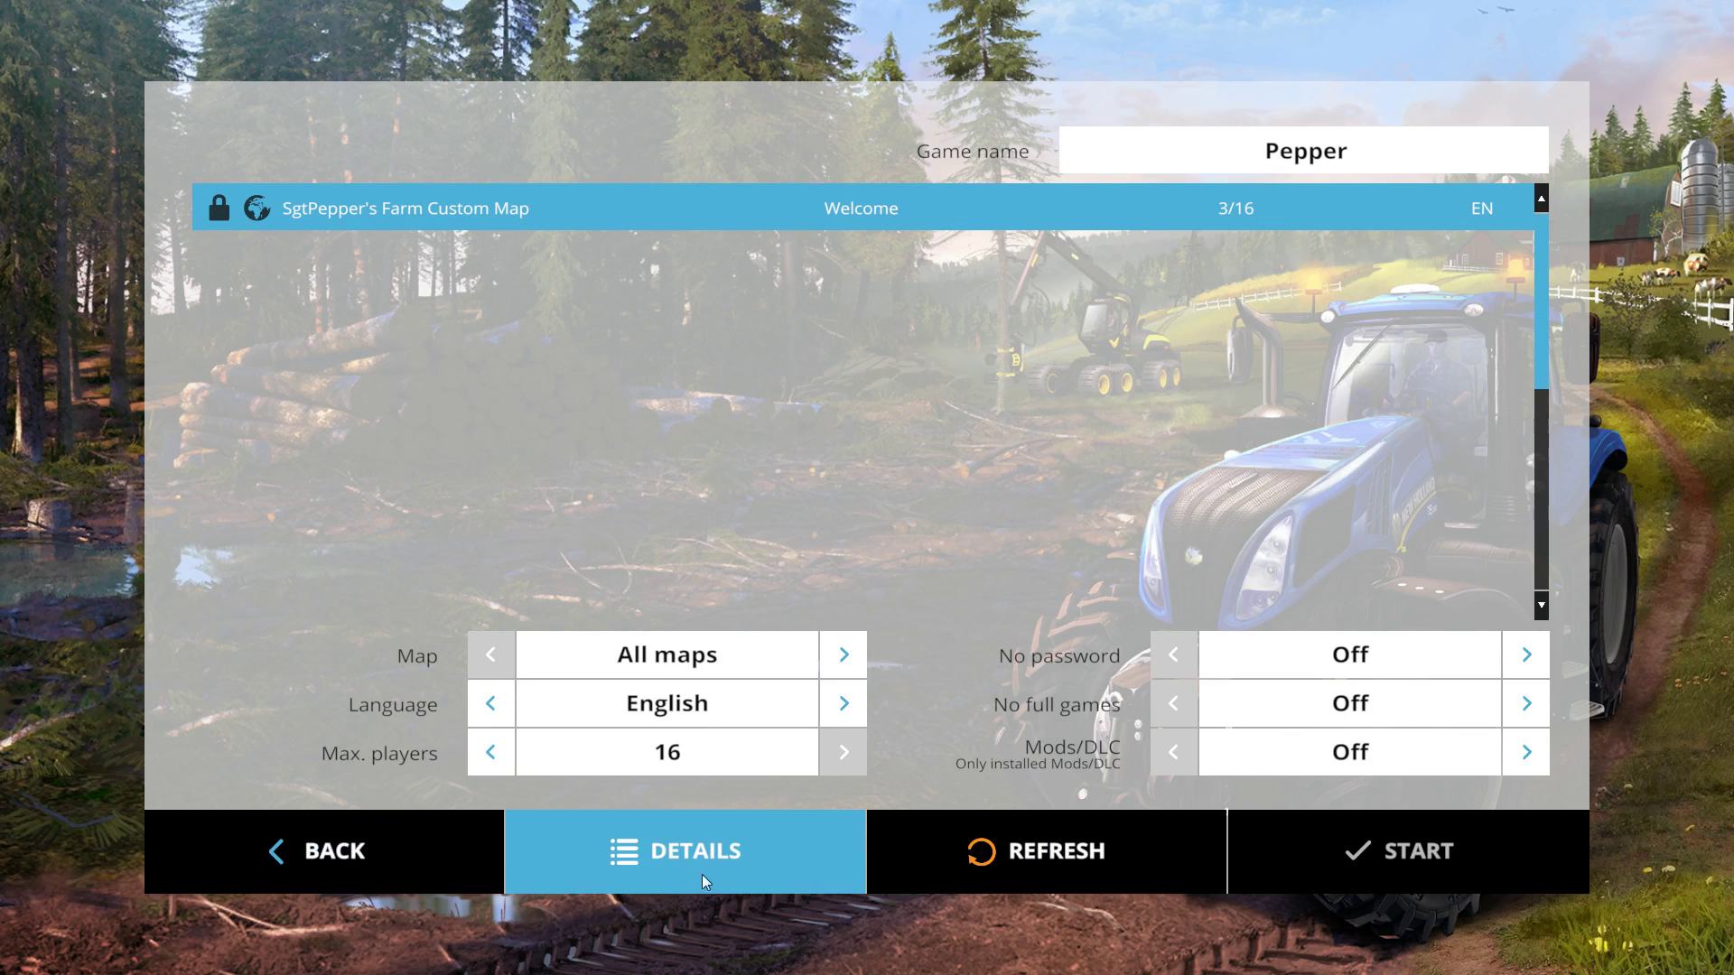
left_click(757, 858)
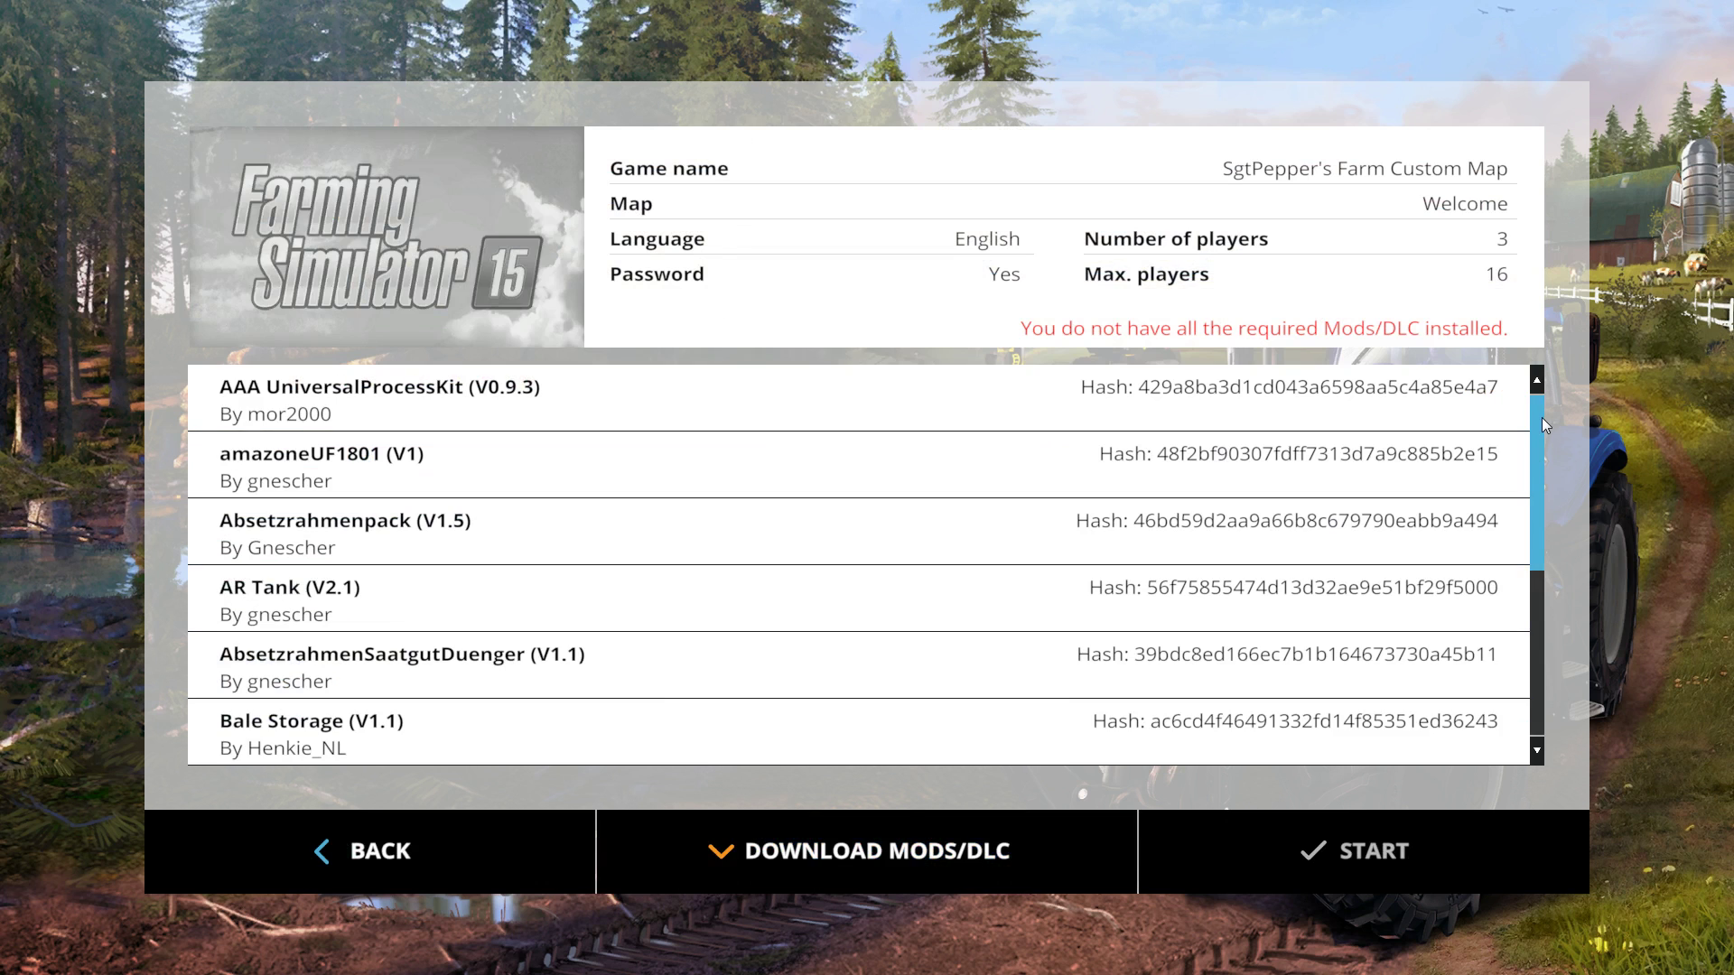
mouse_move(1537, 479)
left_mouse_down()
mouse_move(1552, 648)
mouse_move(1543, 447)
left_mouse_up()
scroll(1042, 517, "down", 5)
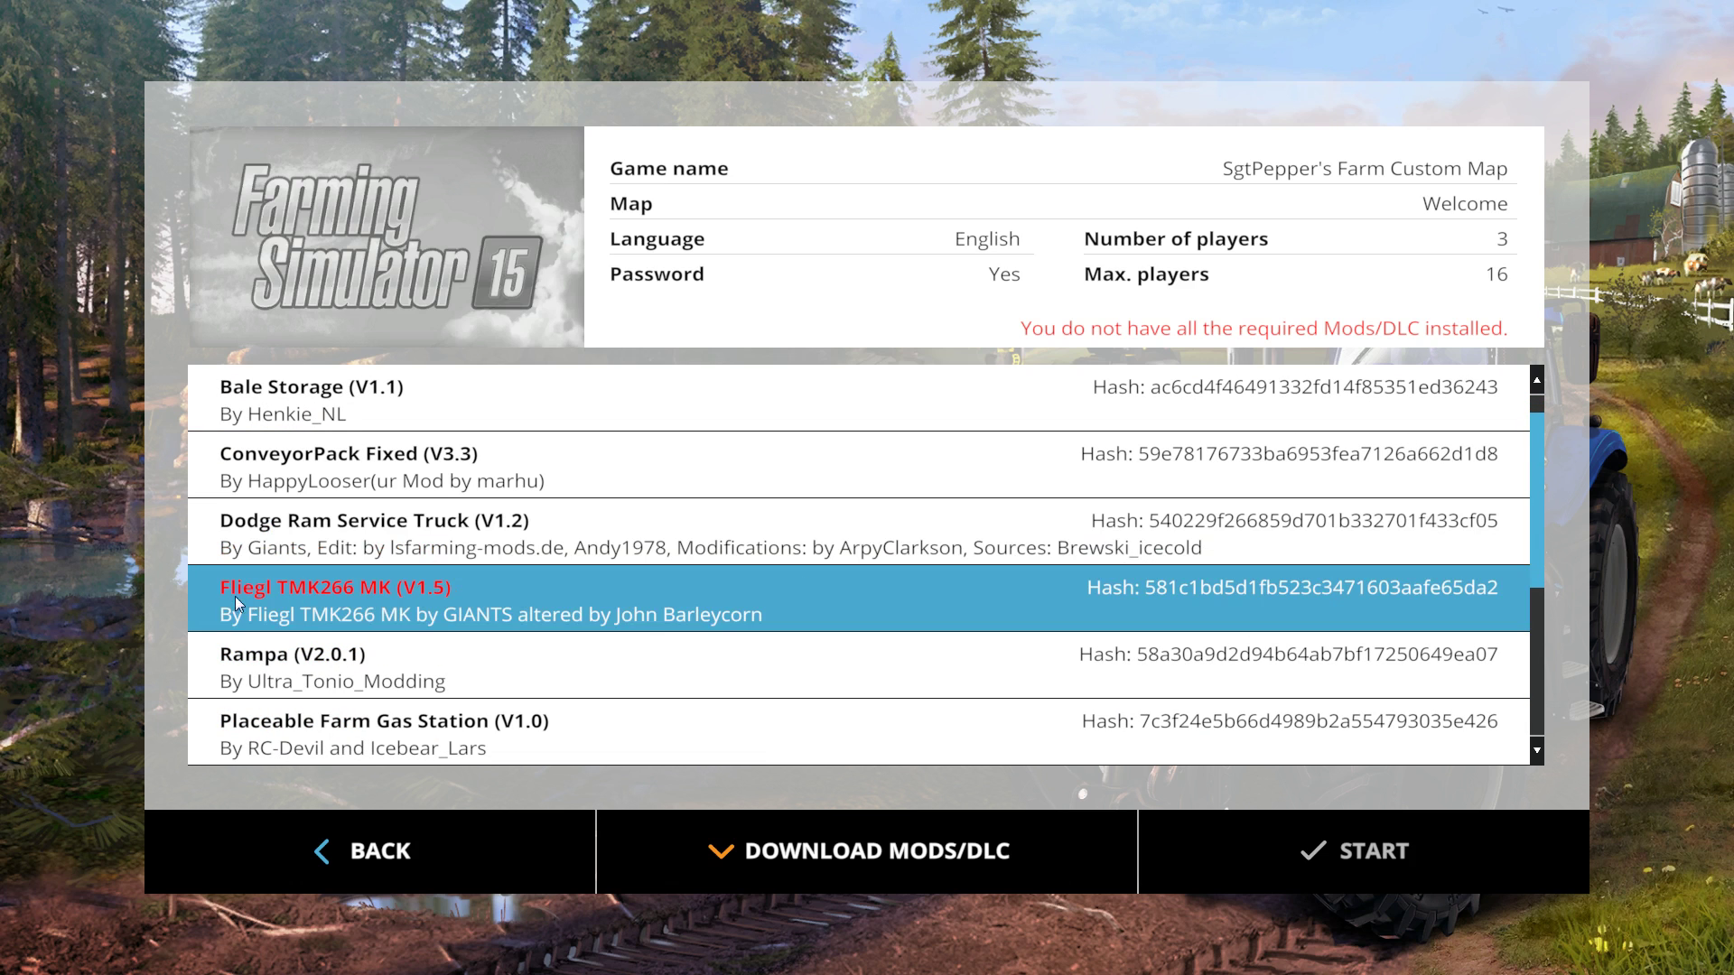
scroll(420, 598, "down", 8)
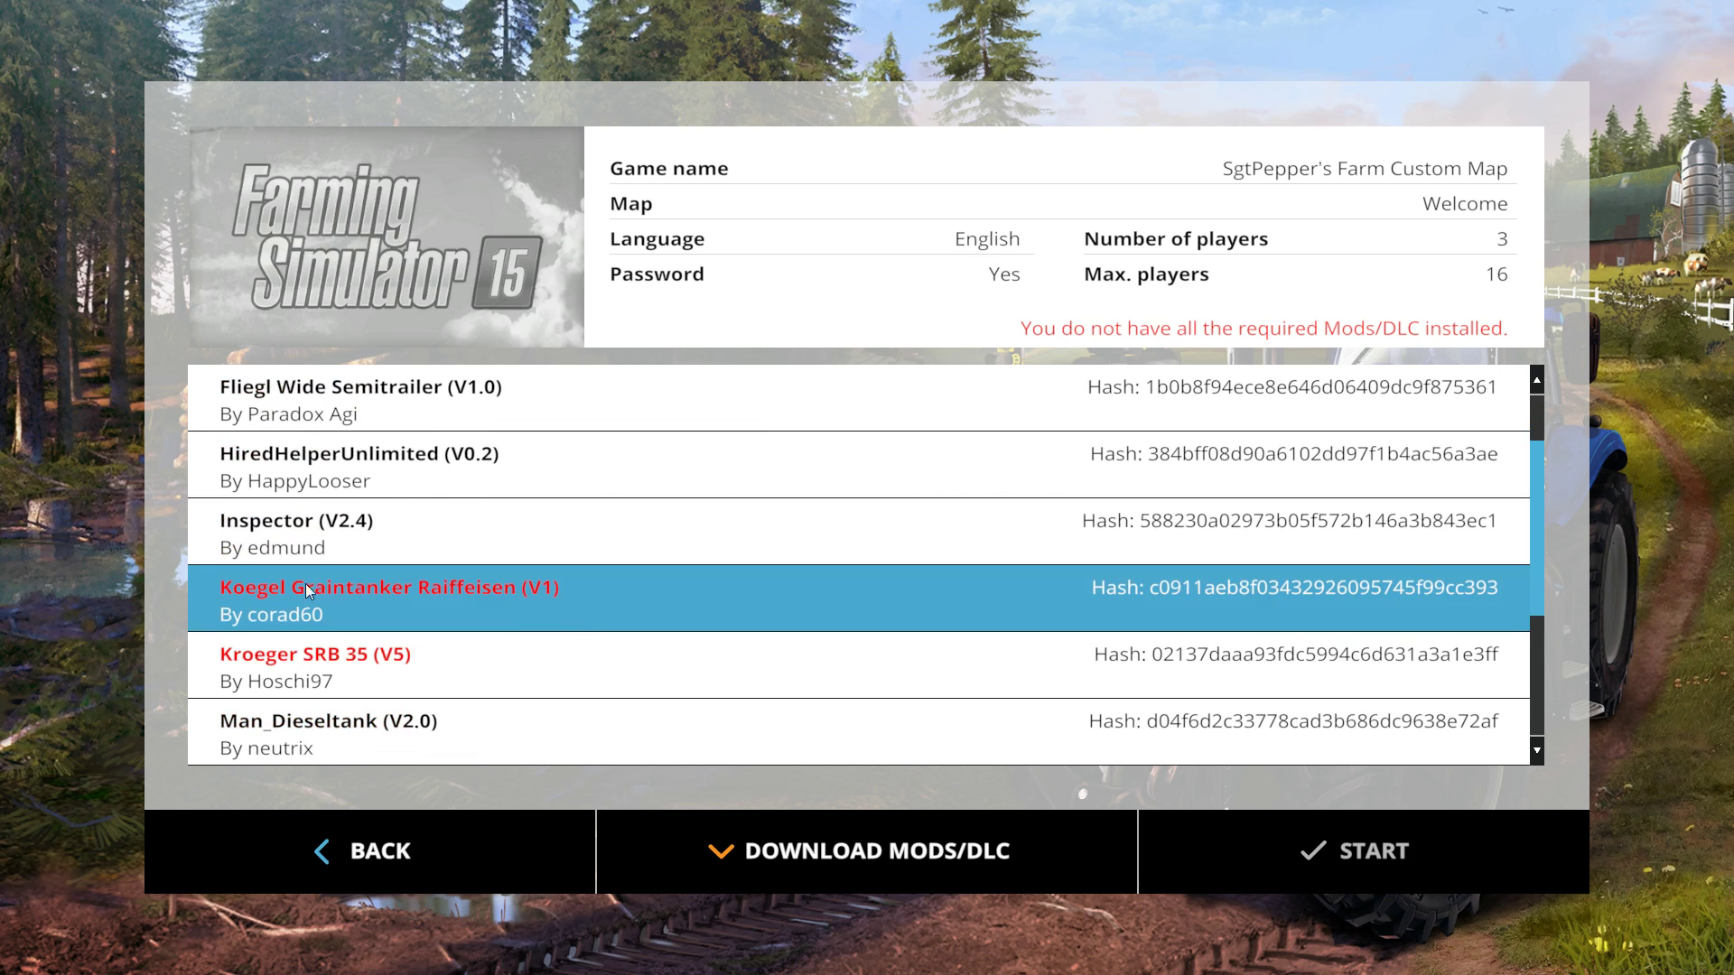
scroll(454, 587, "down", 1)
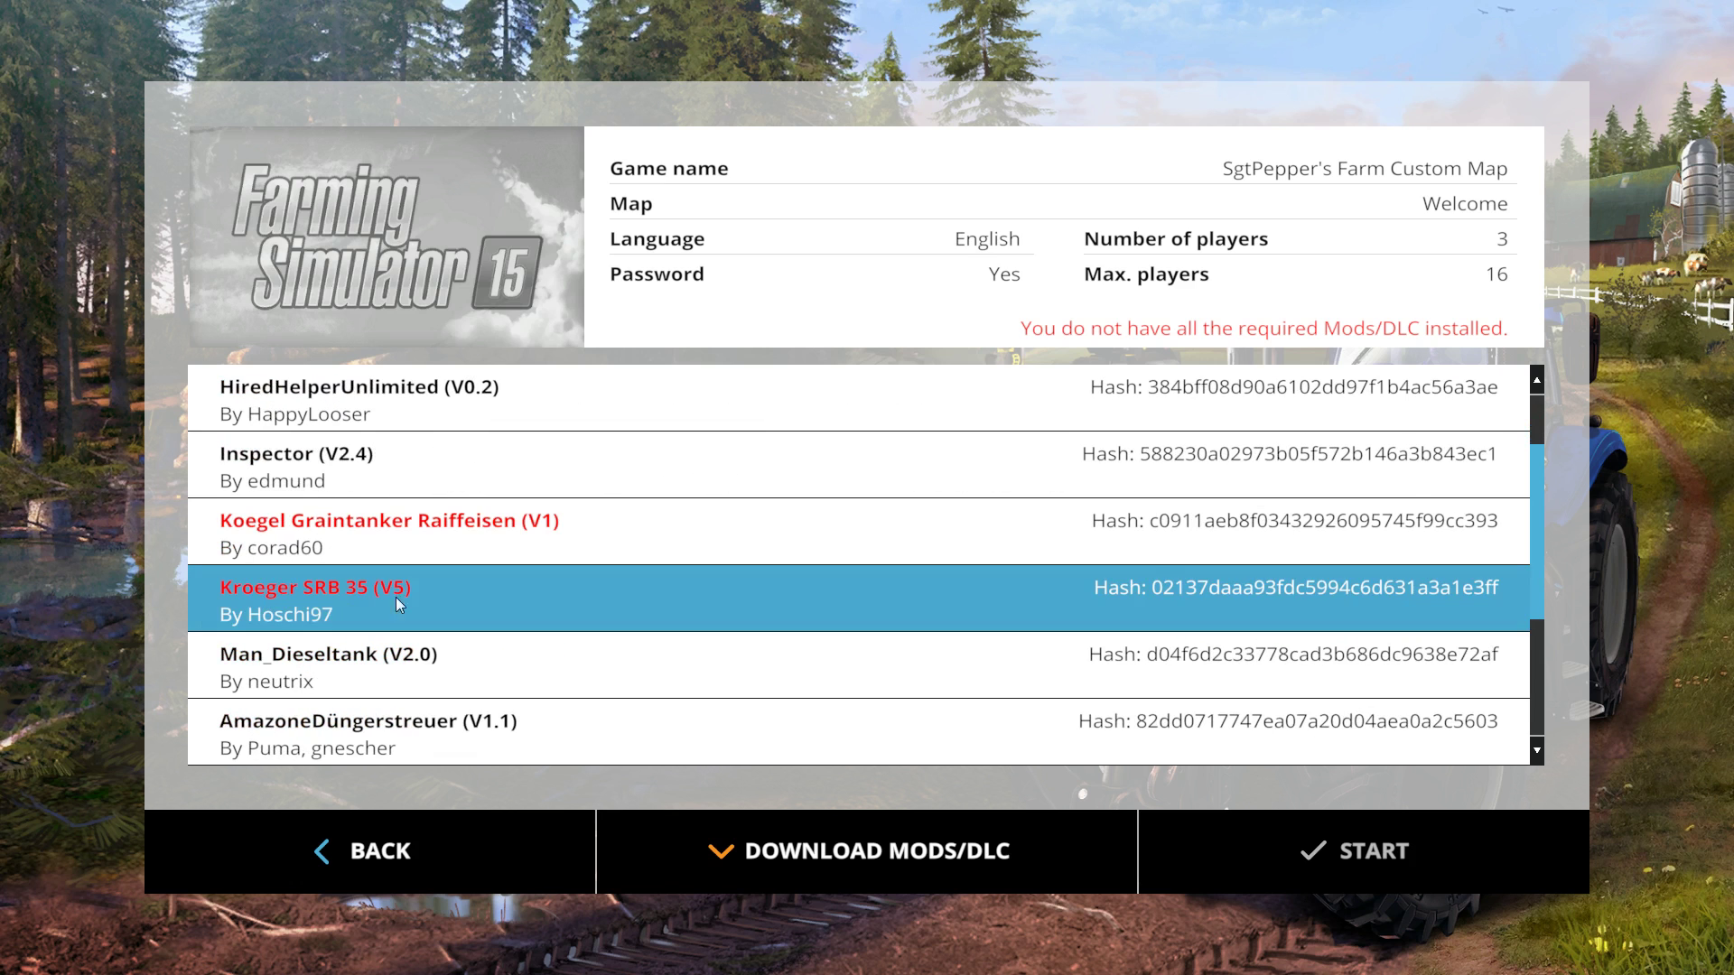
scroll(541, 585, "down", 2)
scroll(570, 588, "down", 5)
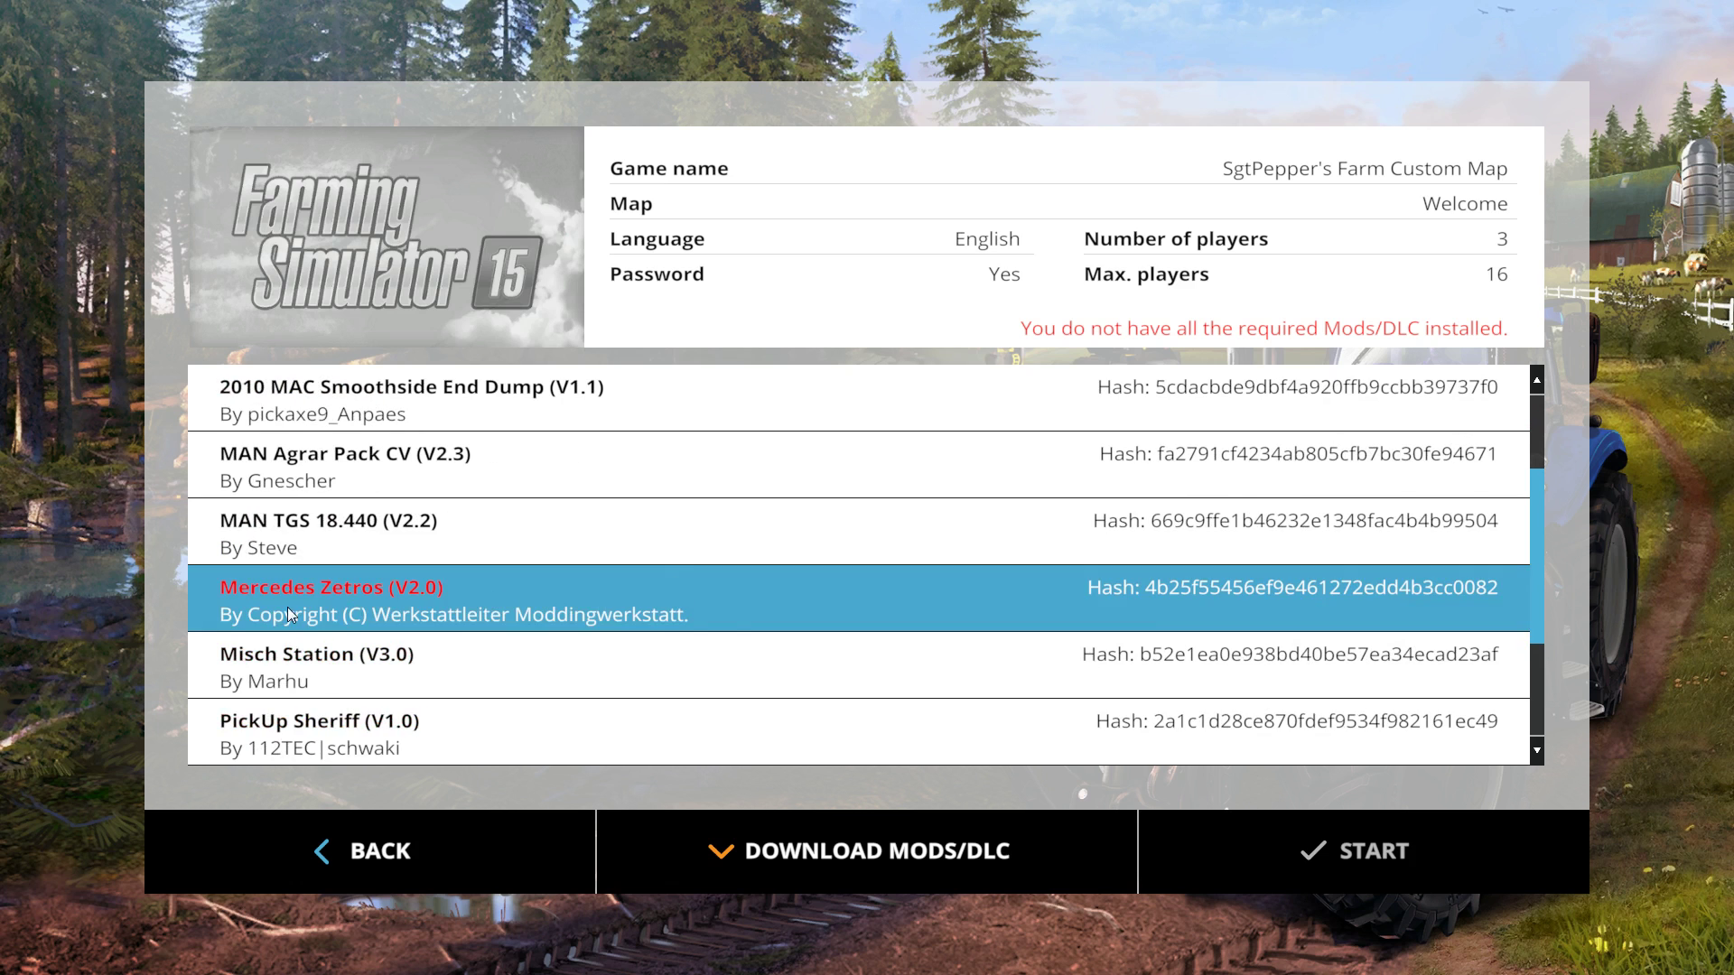
Reopen the server's required mods list to reveal the red Fliegl TMK266 MK (V1.5) entry
left_click(466, 838)
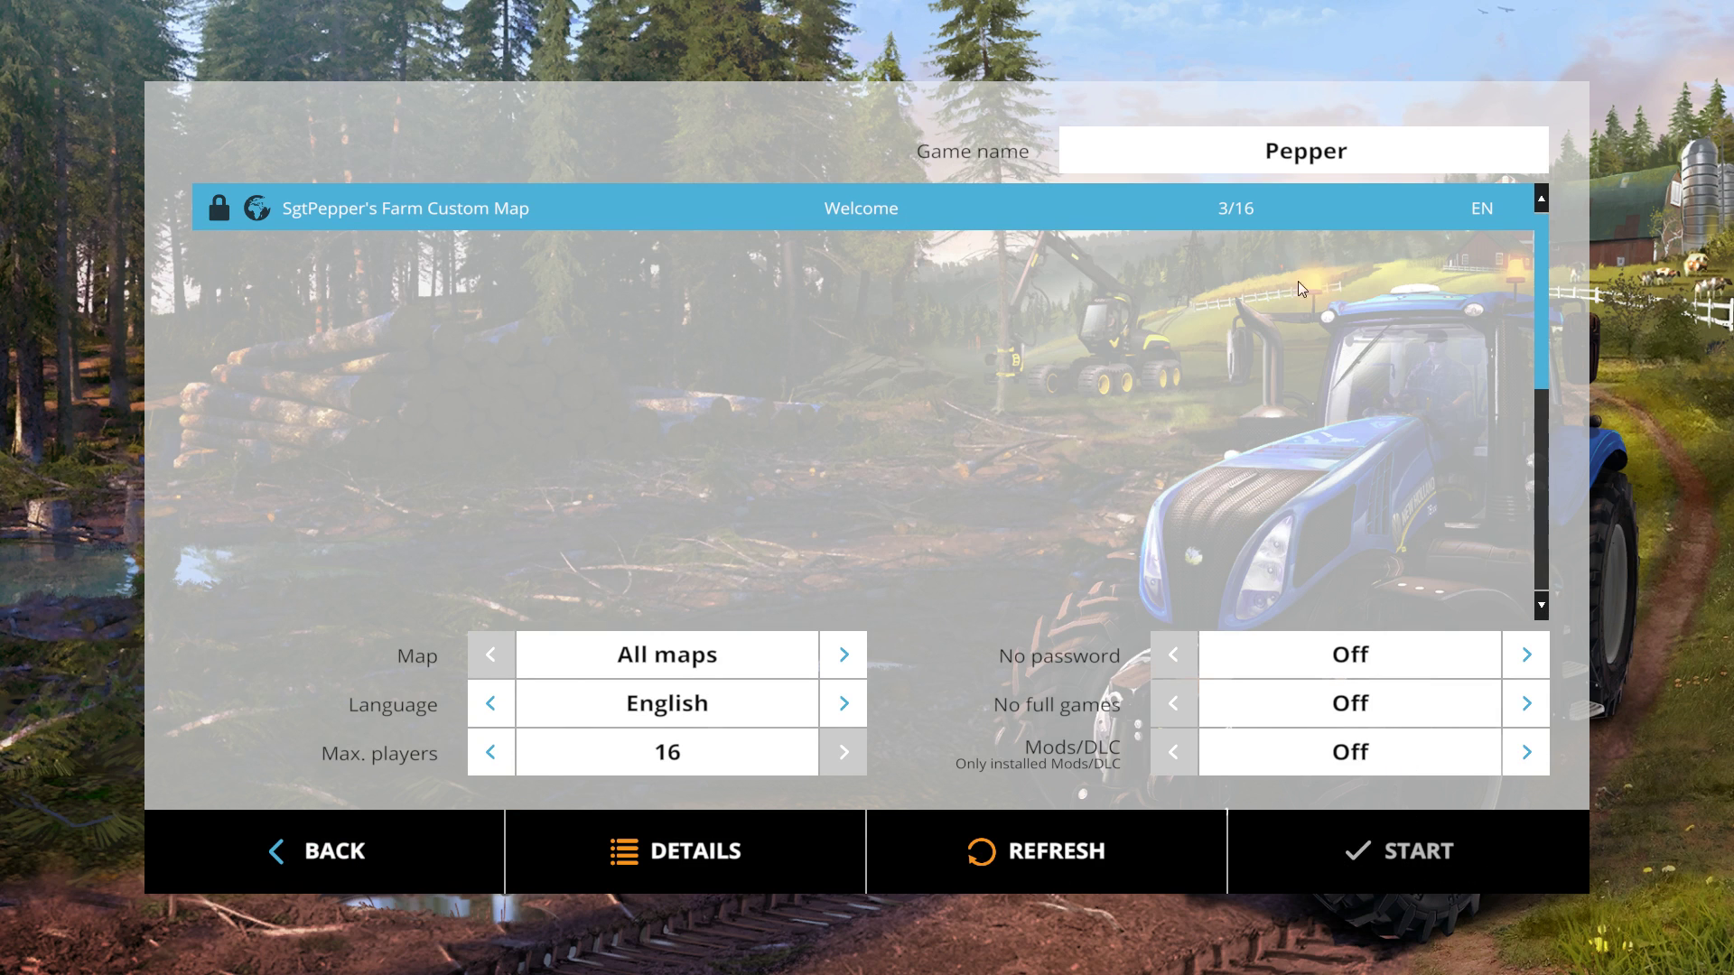
left_click(756, 853)
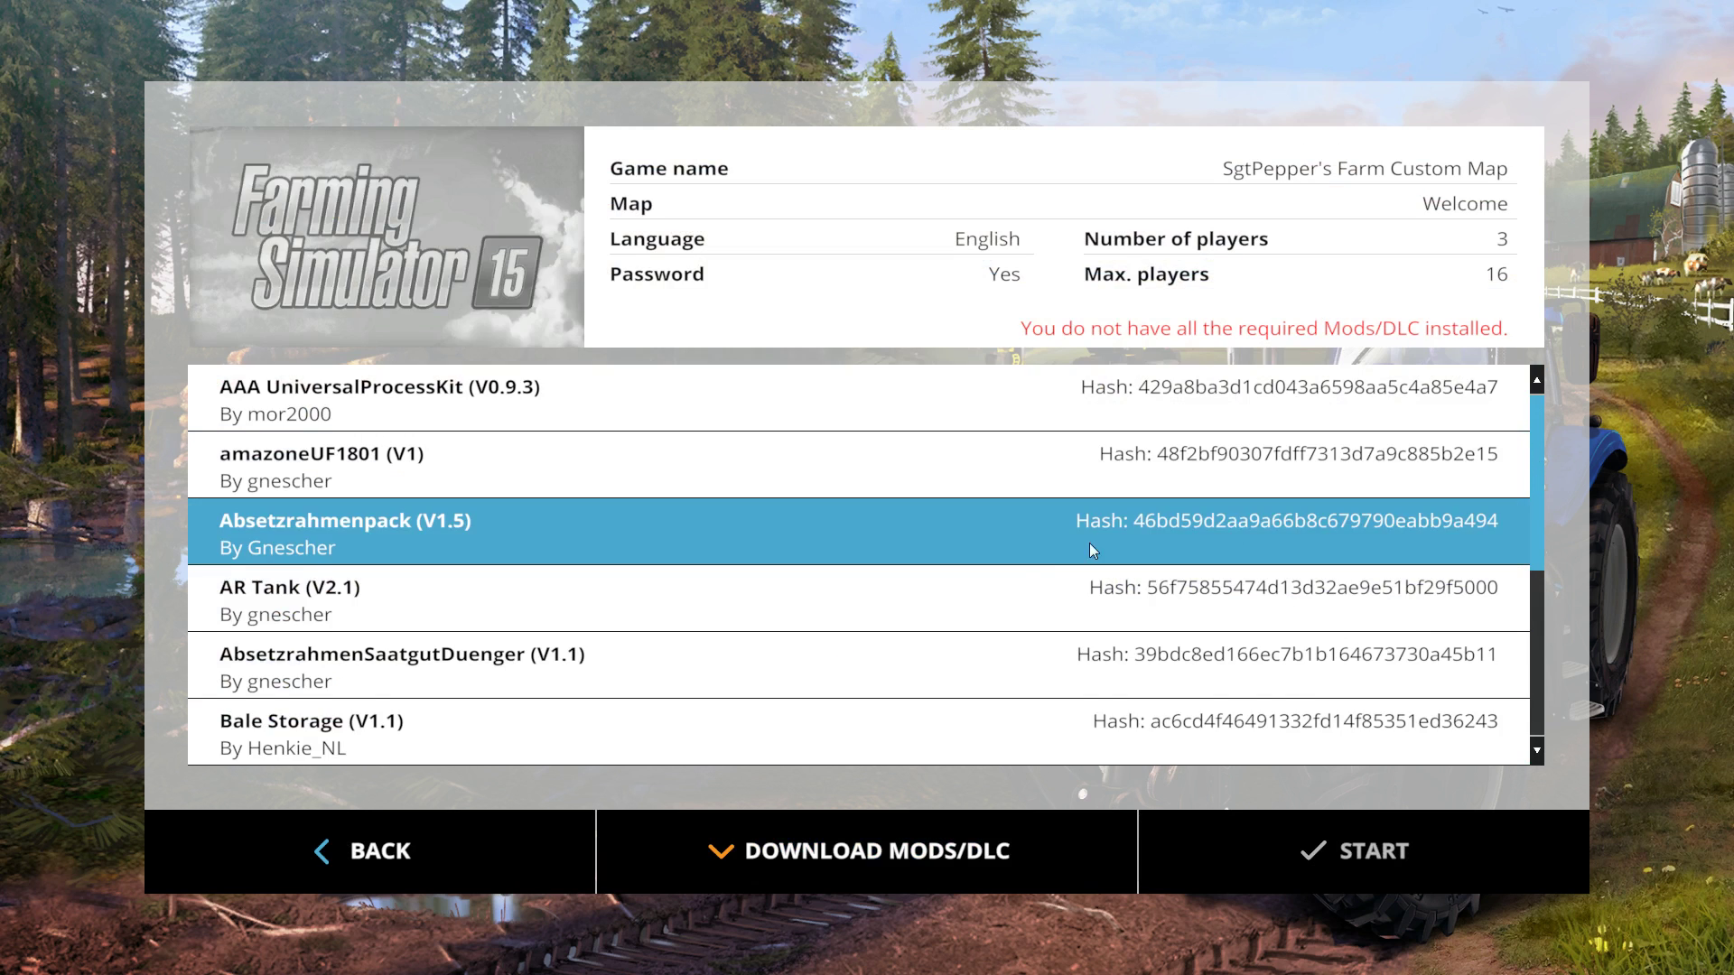
scroll(1065, 551, "down", 5)
scroll(1028, 562, "down", 1)
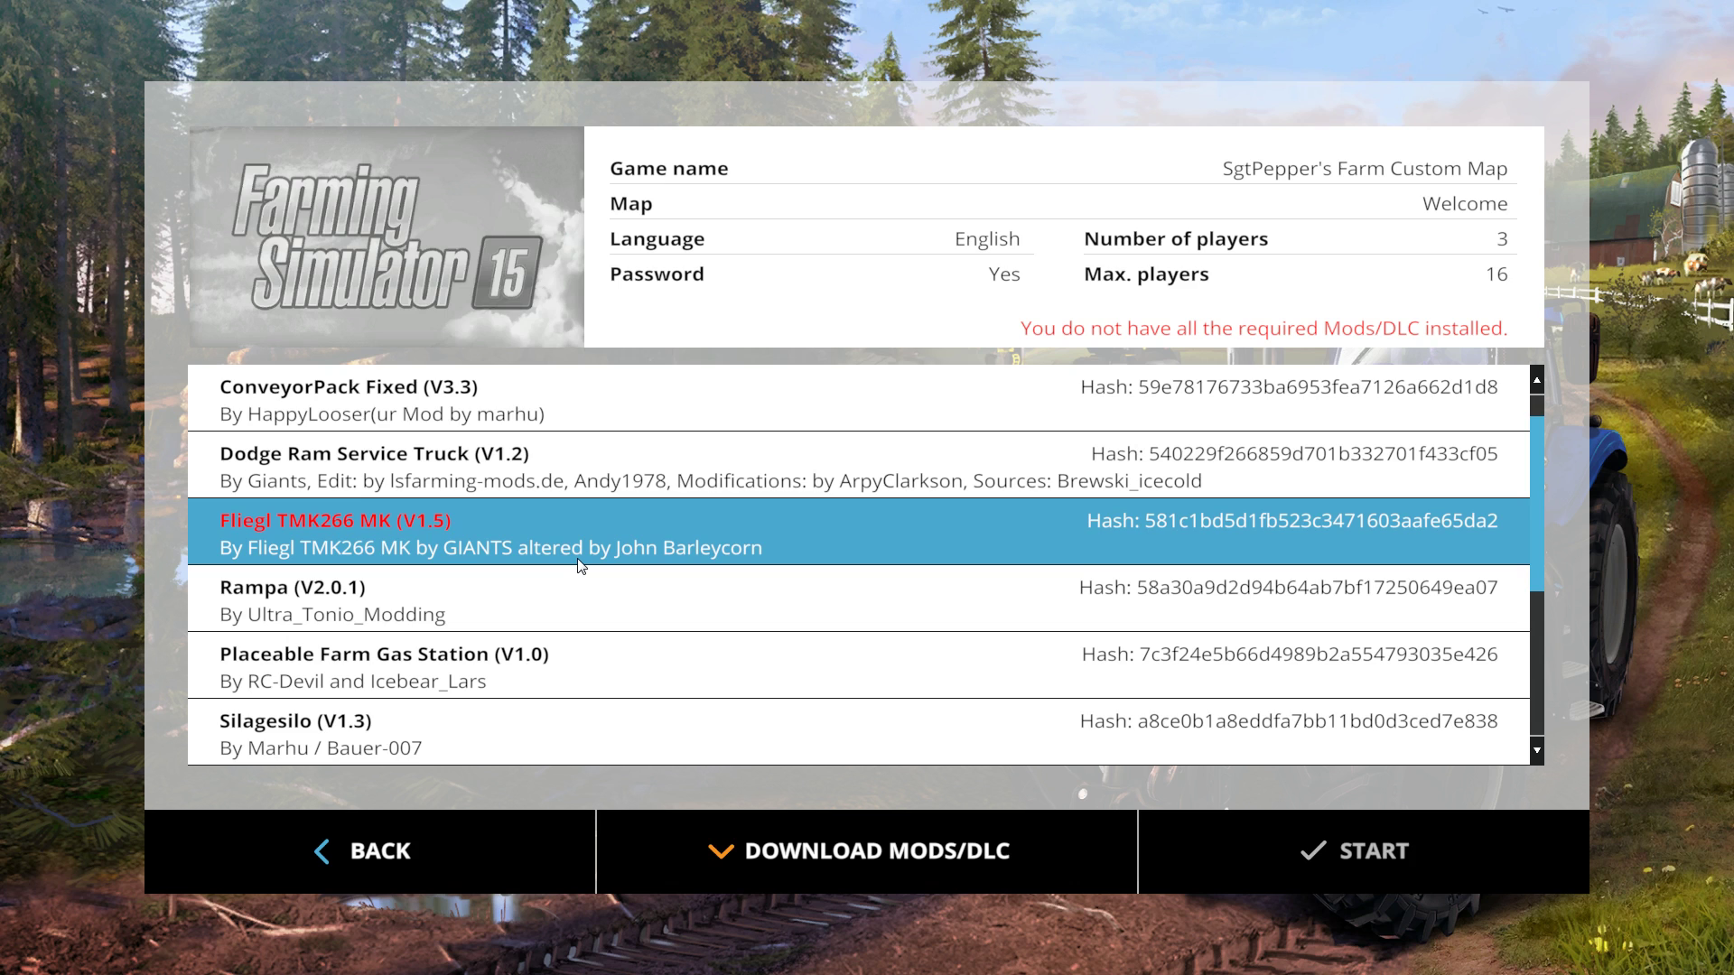
In Chrome, find krampeBBS900_multi.zip in the Dropbox FS15 folder and open its page
key("alt+Tab")
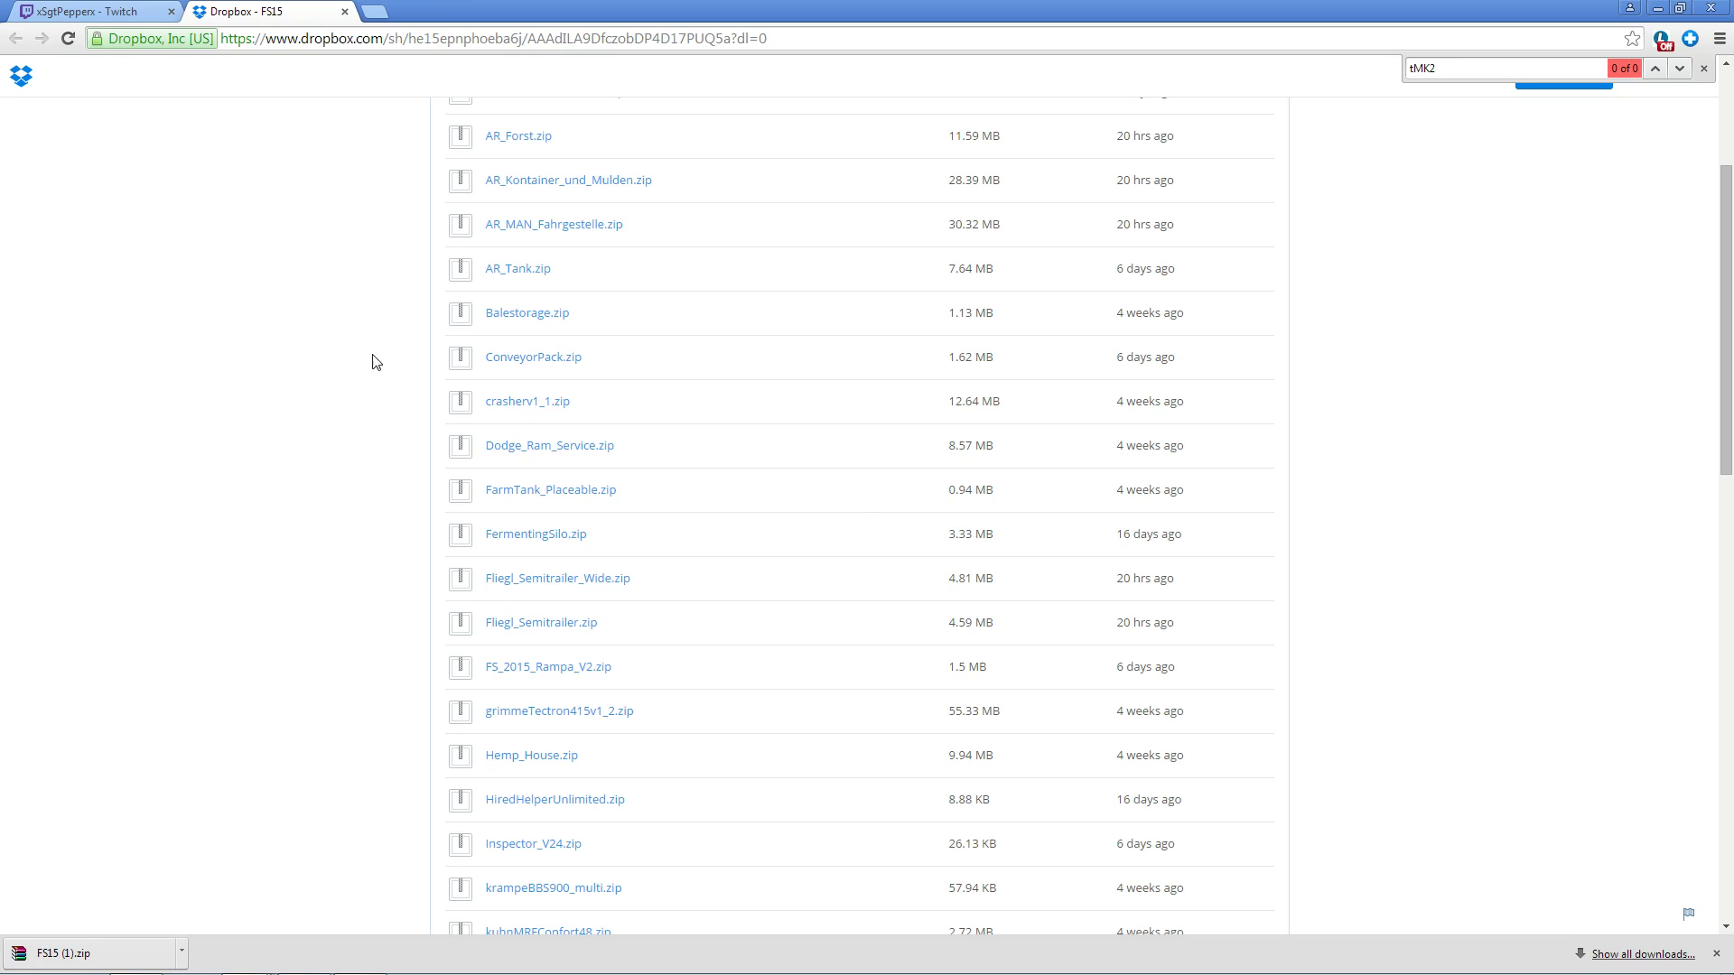
scroll(326, 527, "up", 1)
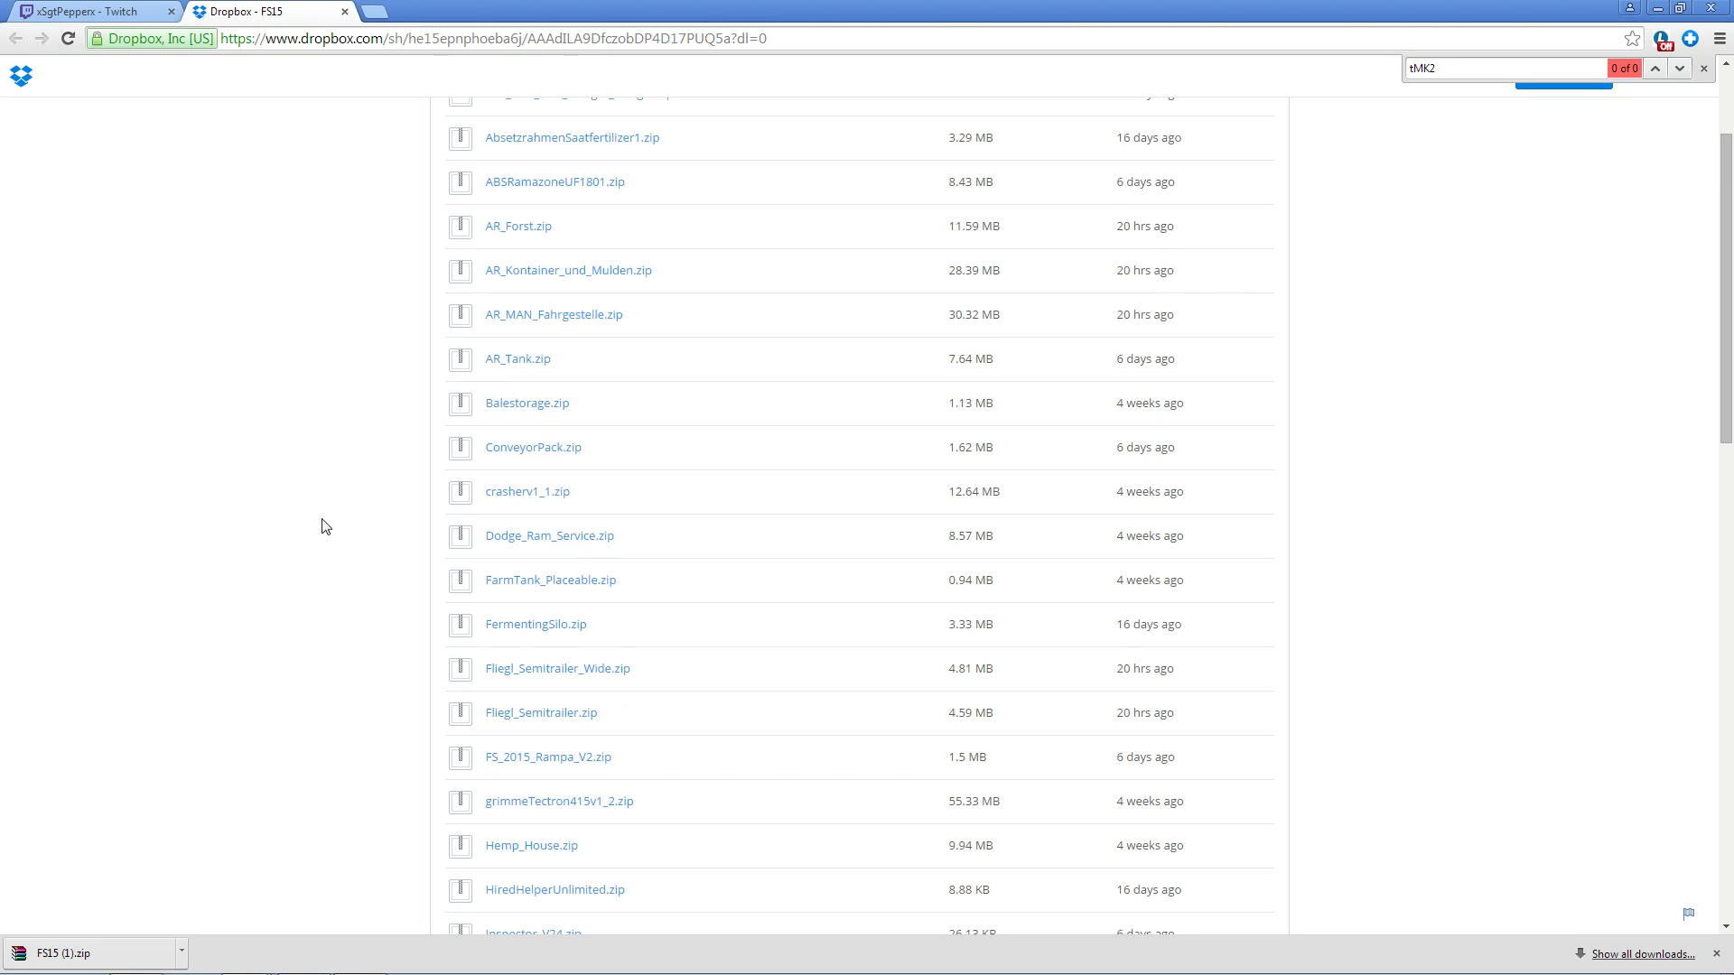
scroll(326, 526, "up", 1)
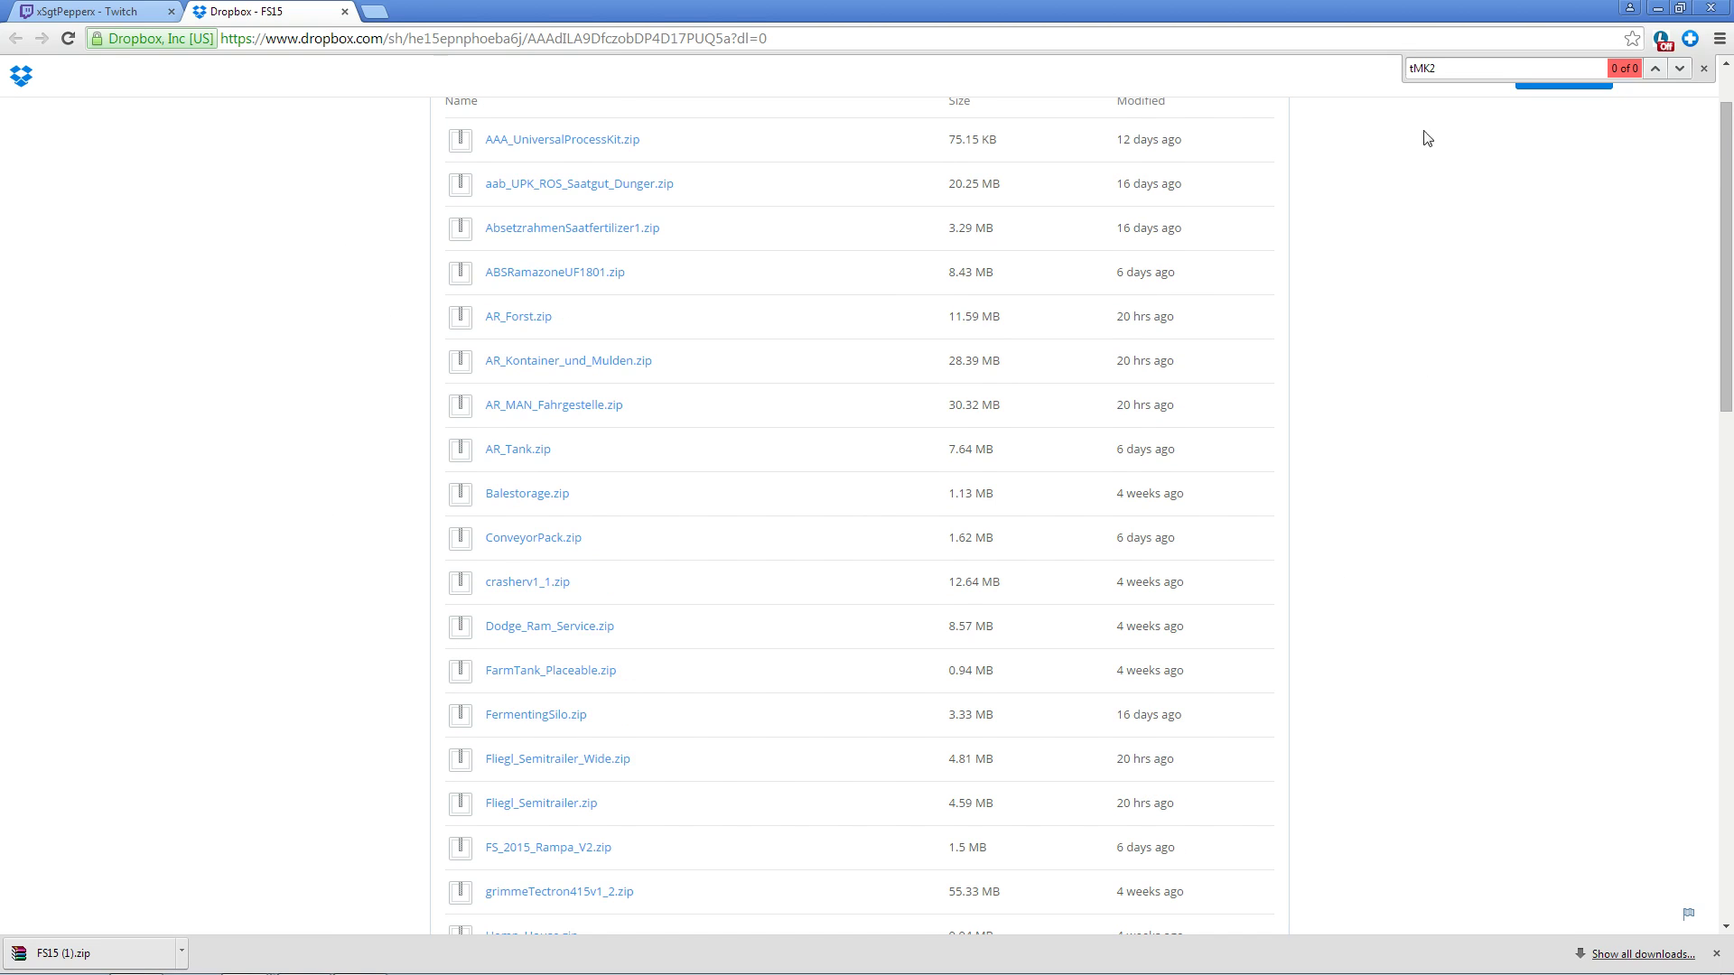
scroll(128, 626, "up", 1)
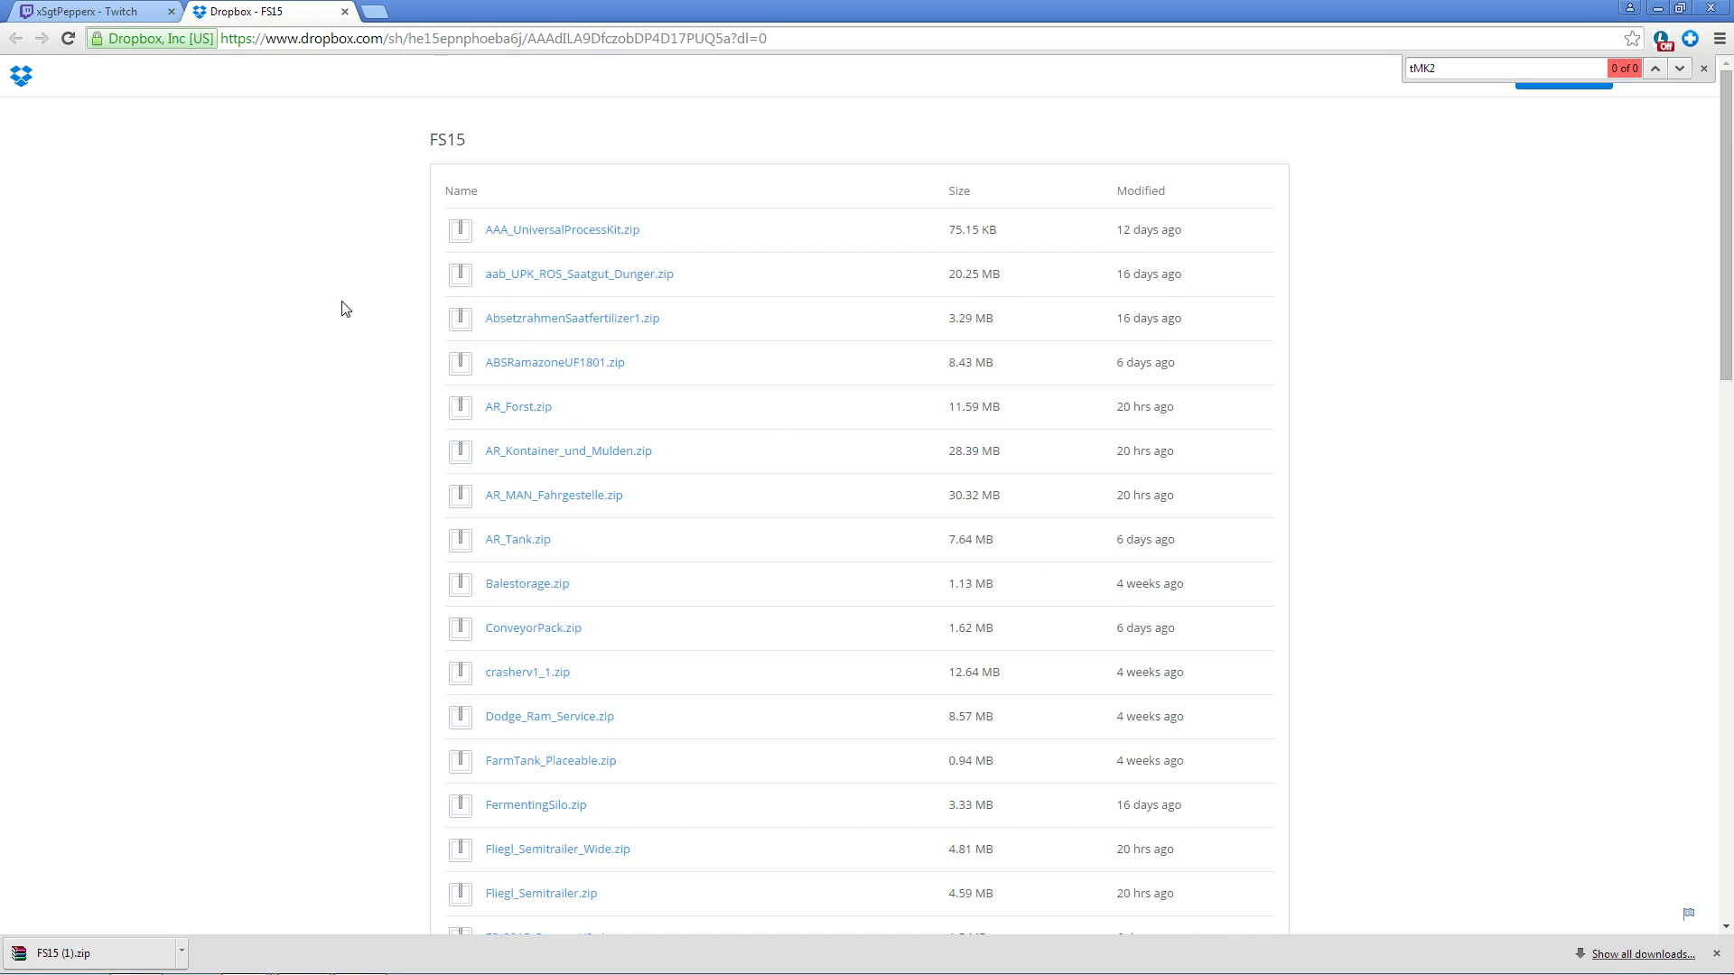
scroll(343, 309, "down", 2)
scroll(343, 311, "down", 2)
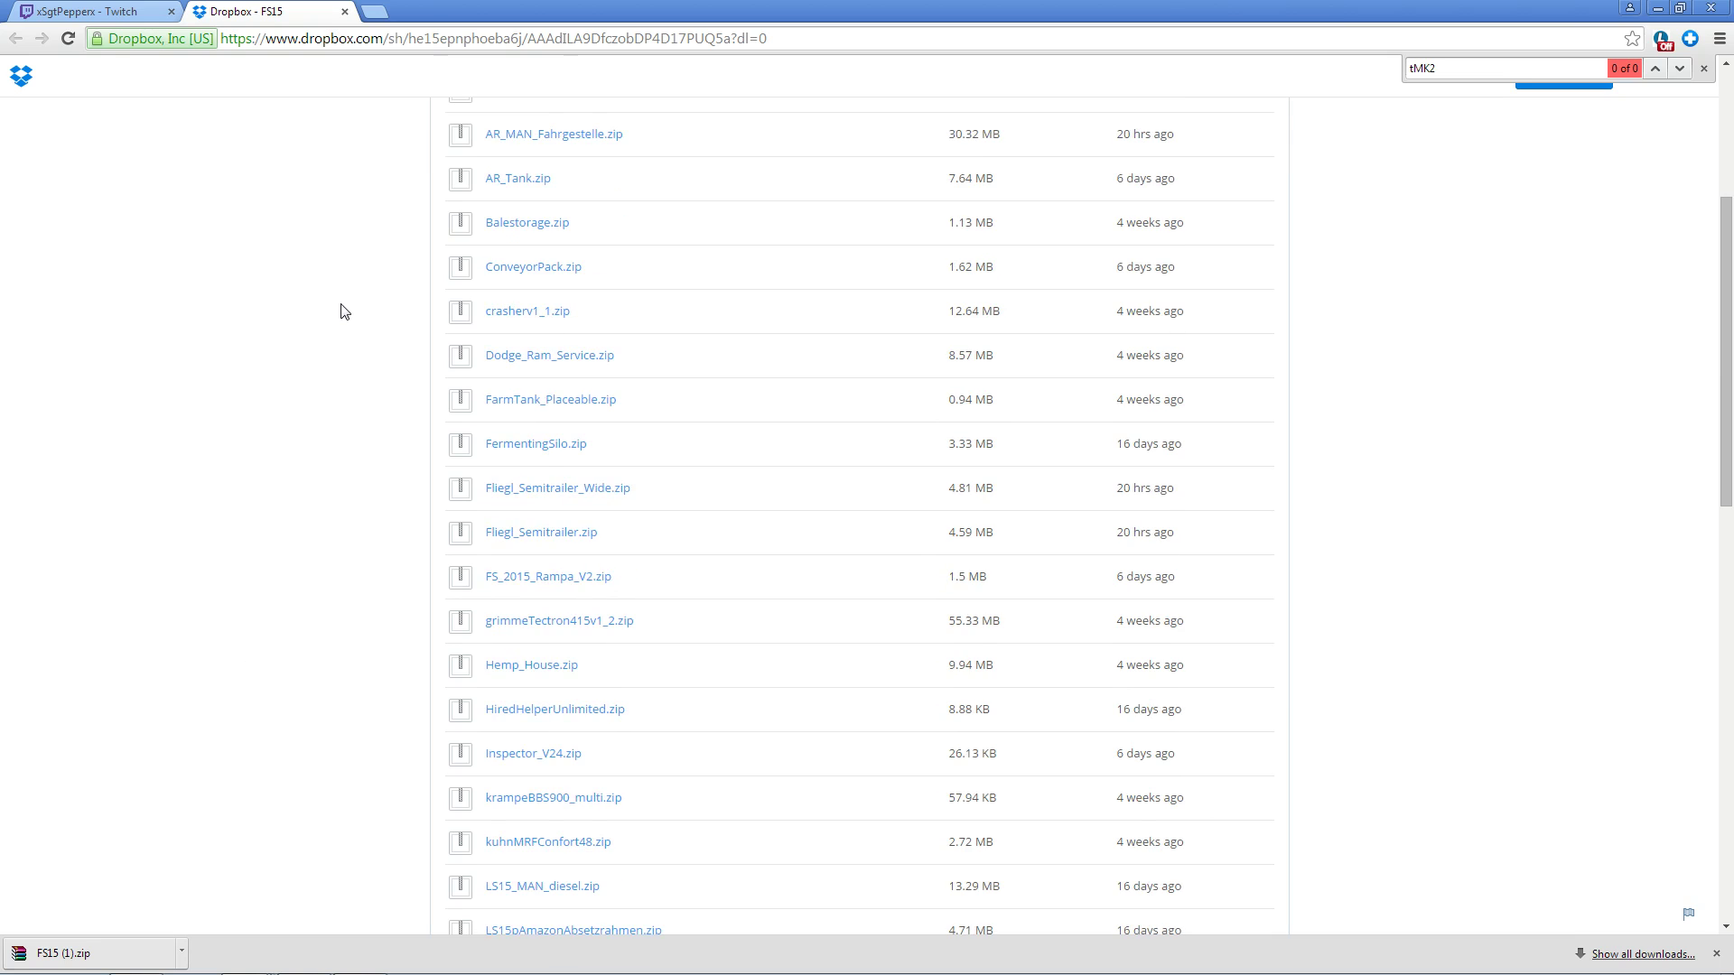
scroll(343, 312, "down", 1)
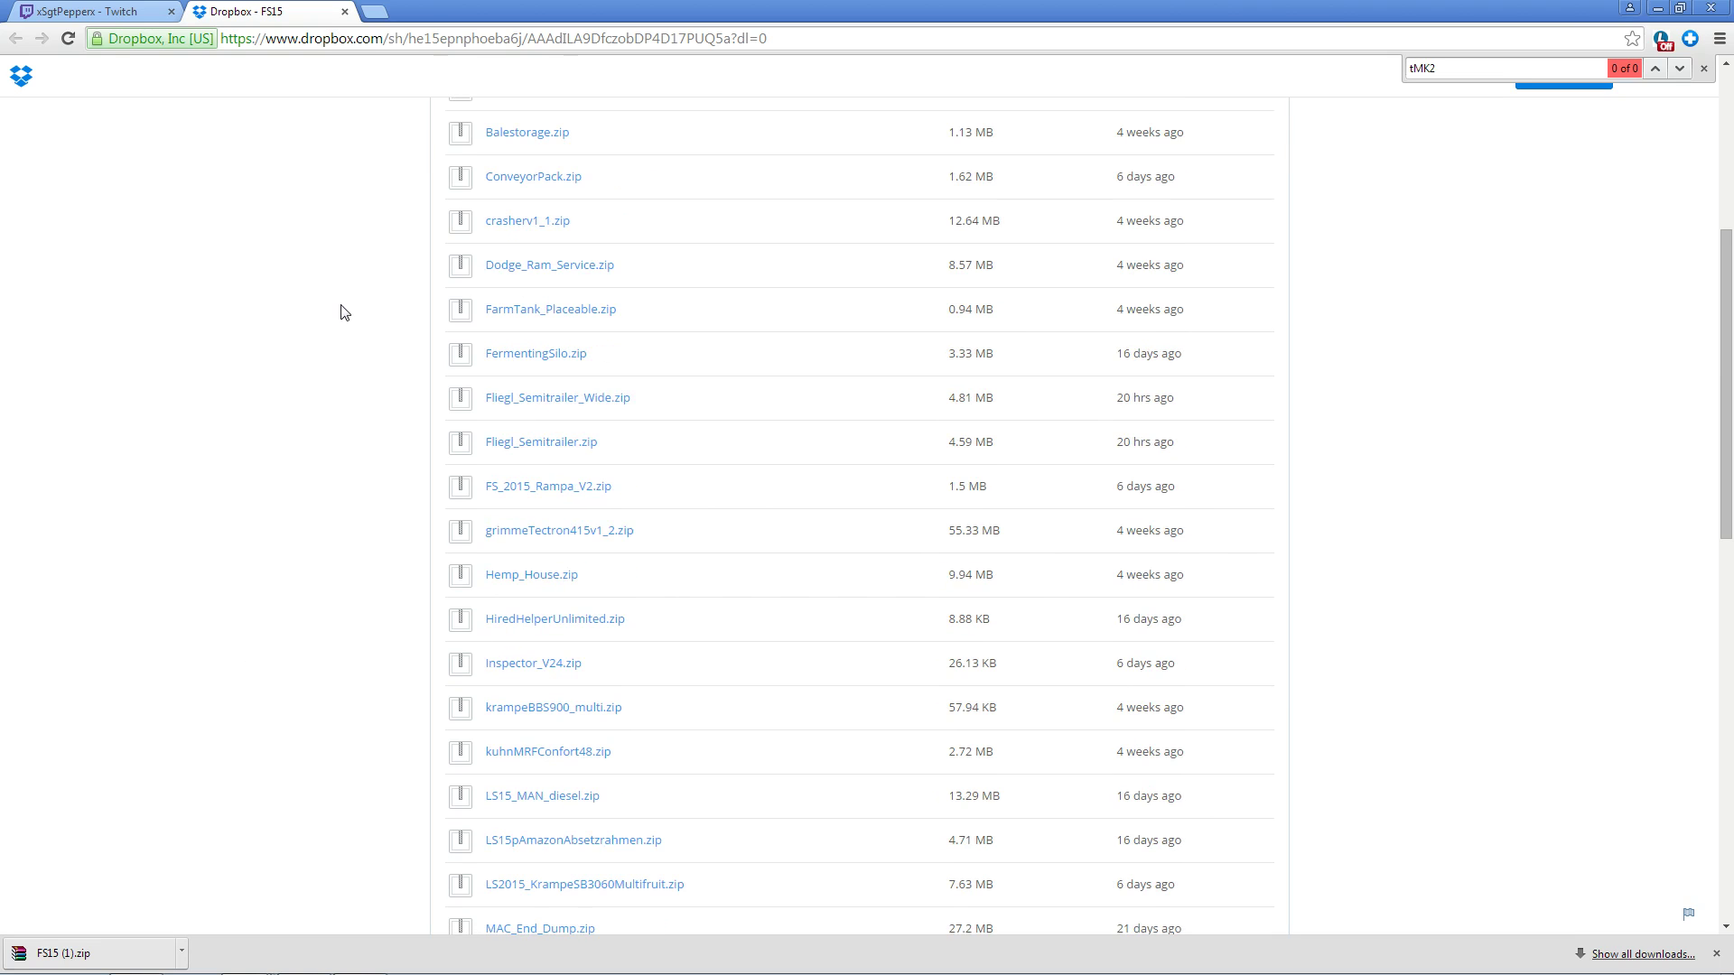
scroll(343, 312, "down", 1)
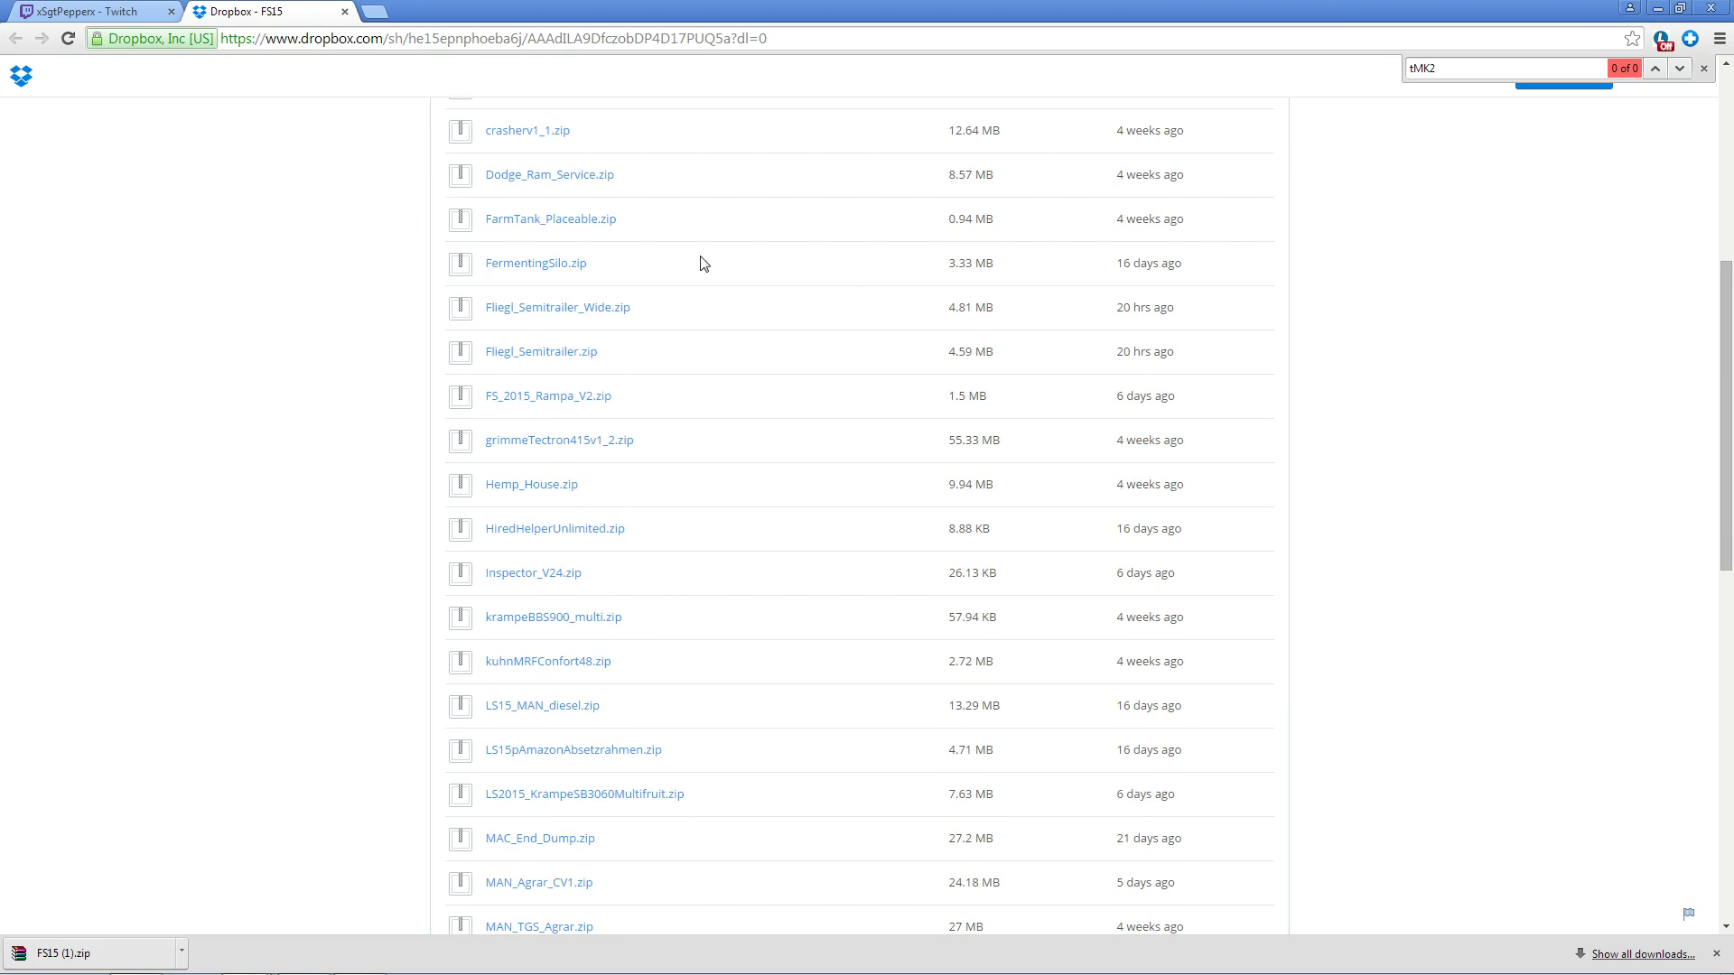
left_click(552, 627)
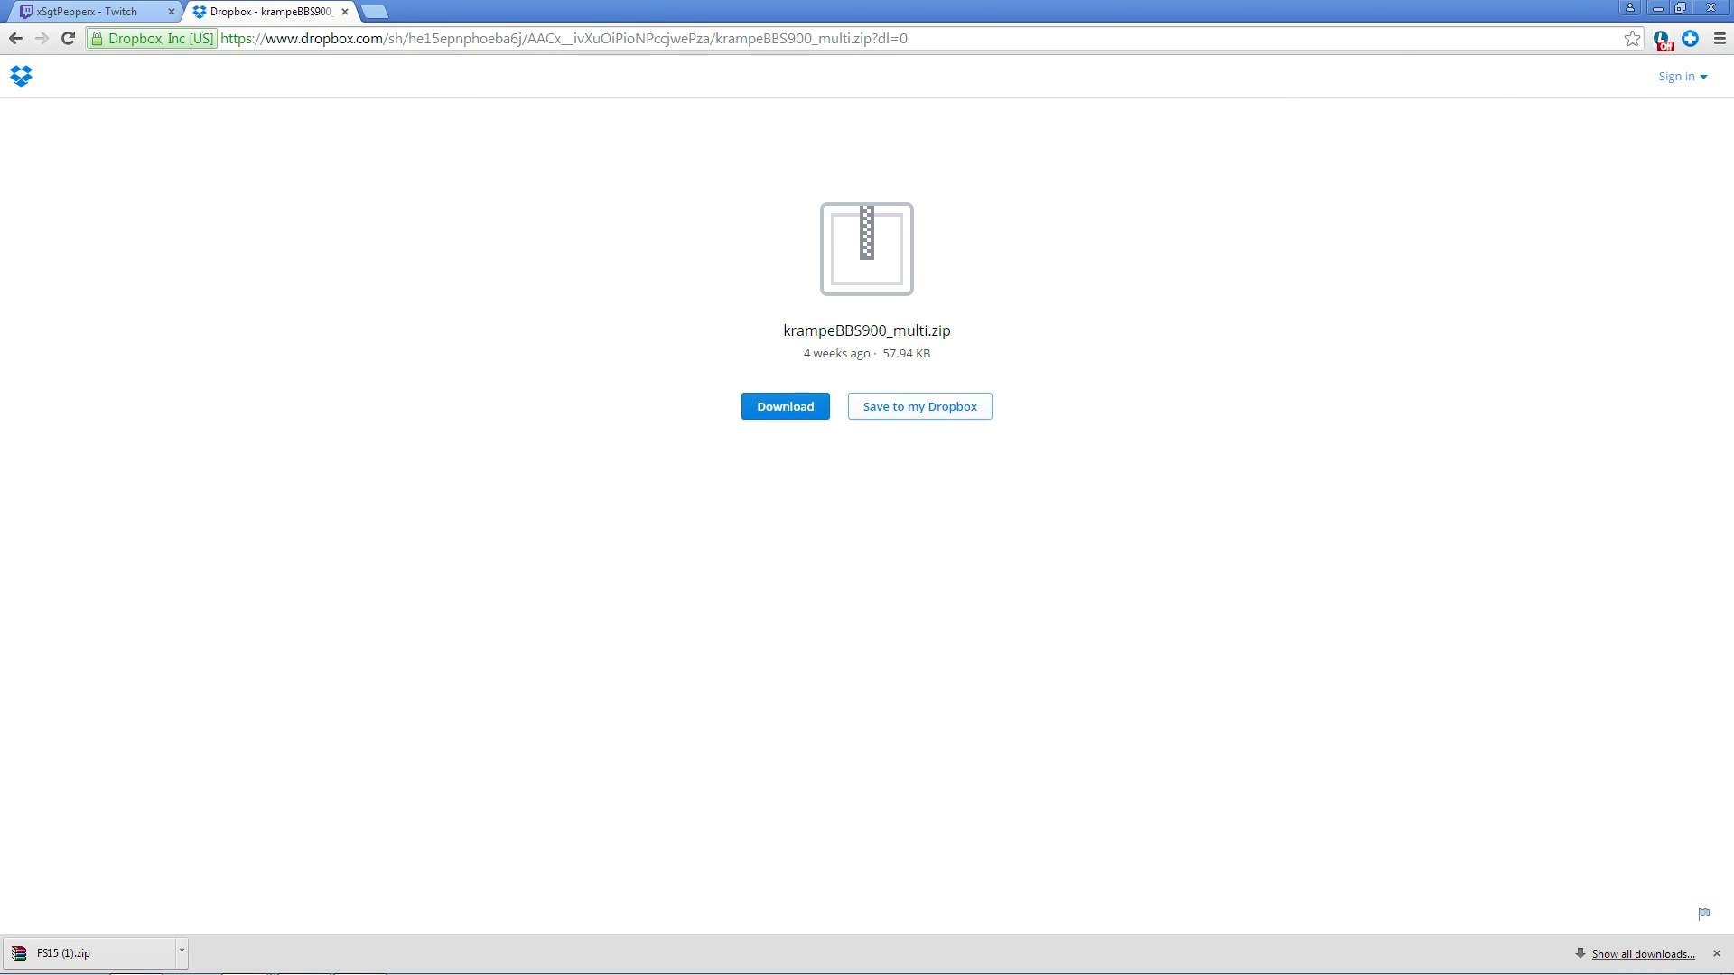
Download krampeBBS900_multi.zip and show it in the Downloads folder
left_click(785, 407)
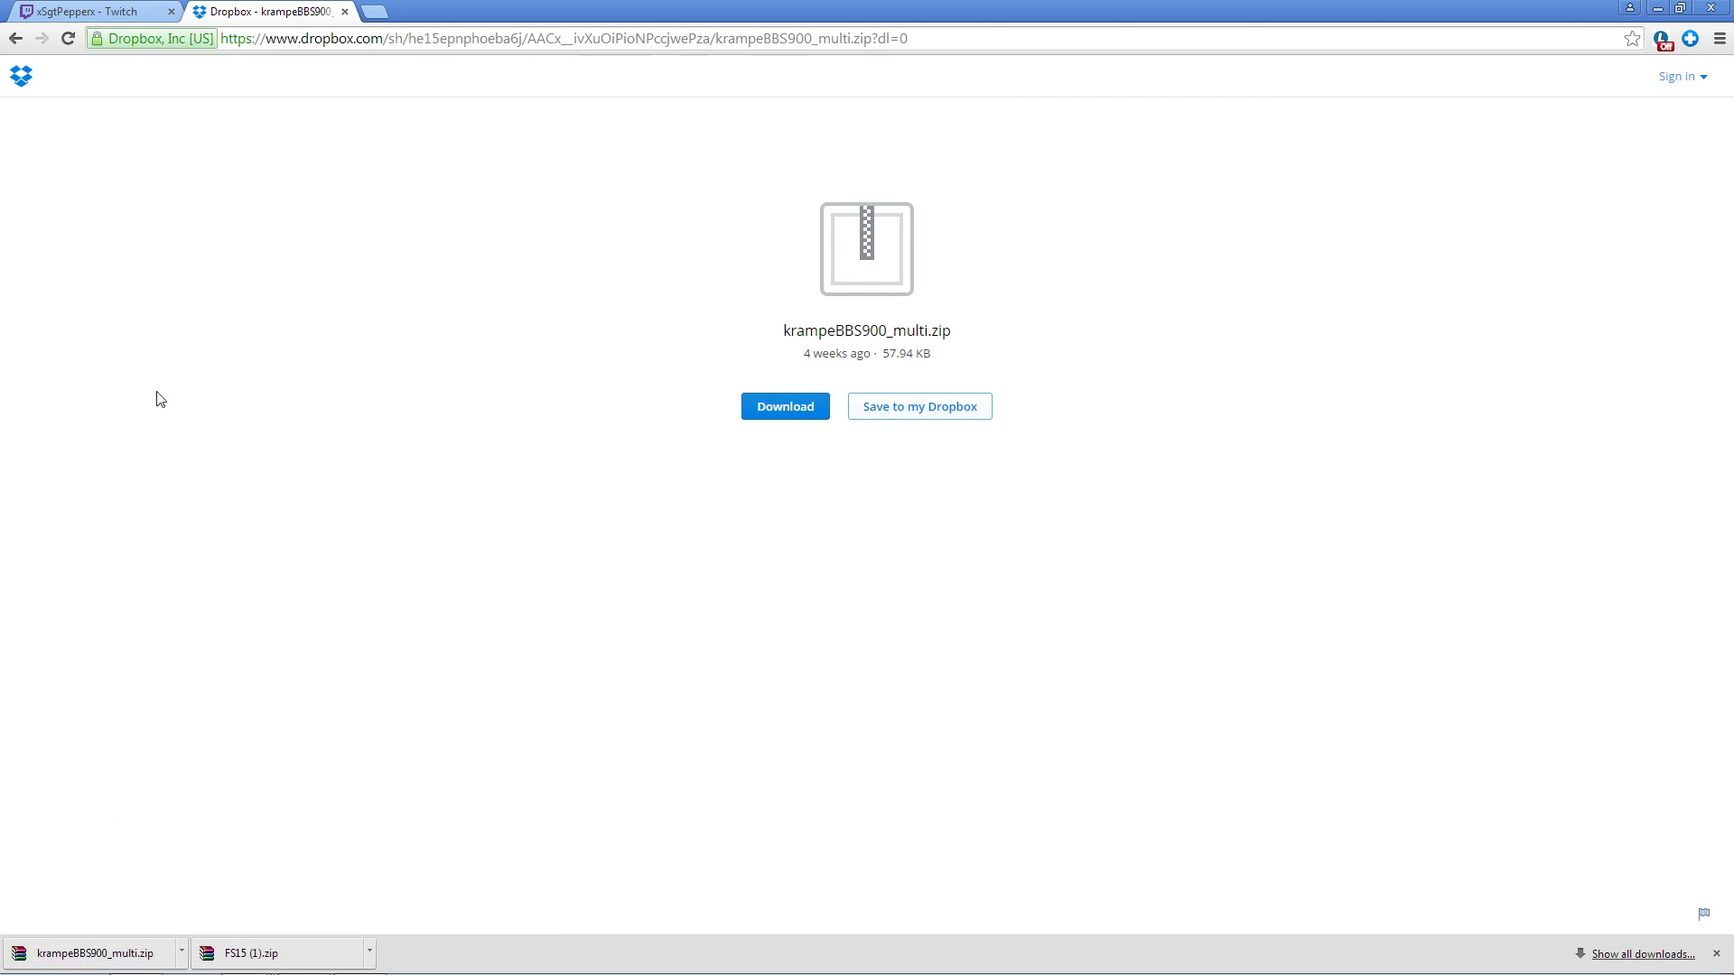
right_click(112, 955)
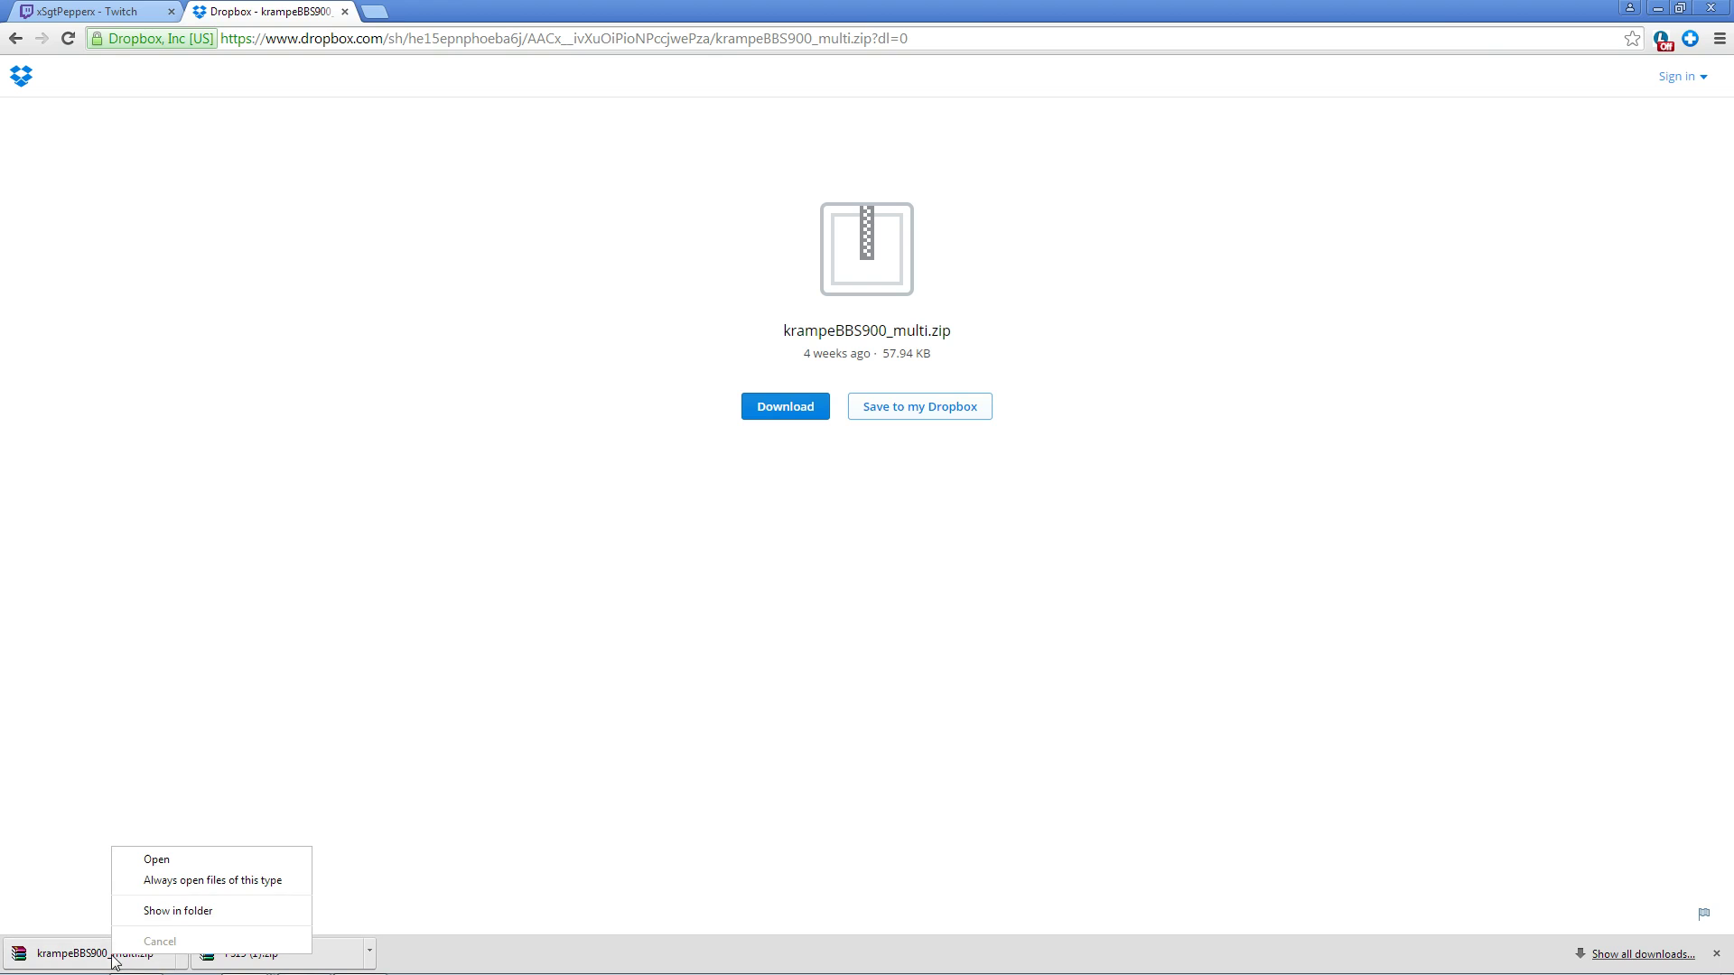
left_click(179, 912)
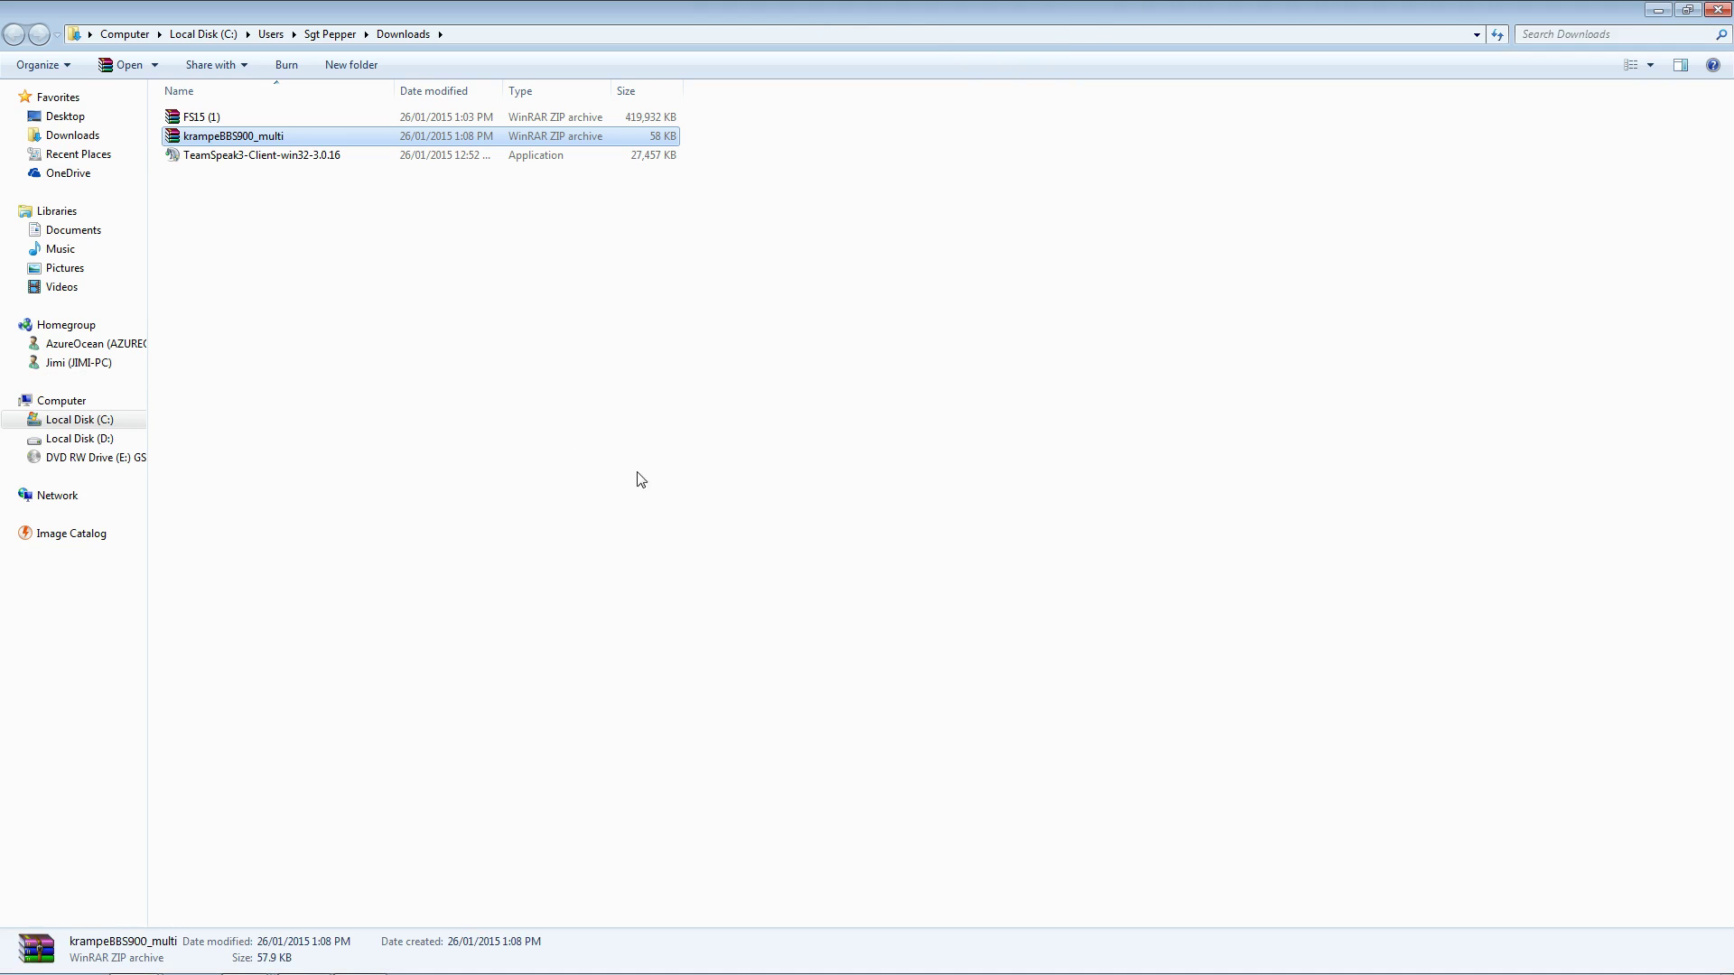
Cut krampeBBS900_multi and go to Documents > My Games > FarmingSimulator2015 > mods
right_click(252, 137)
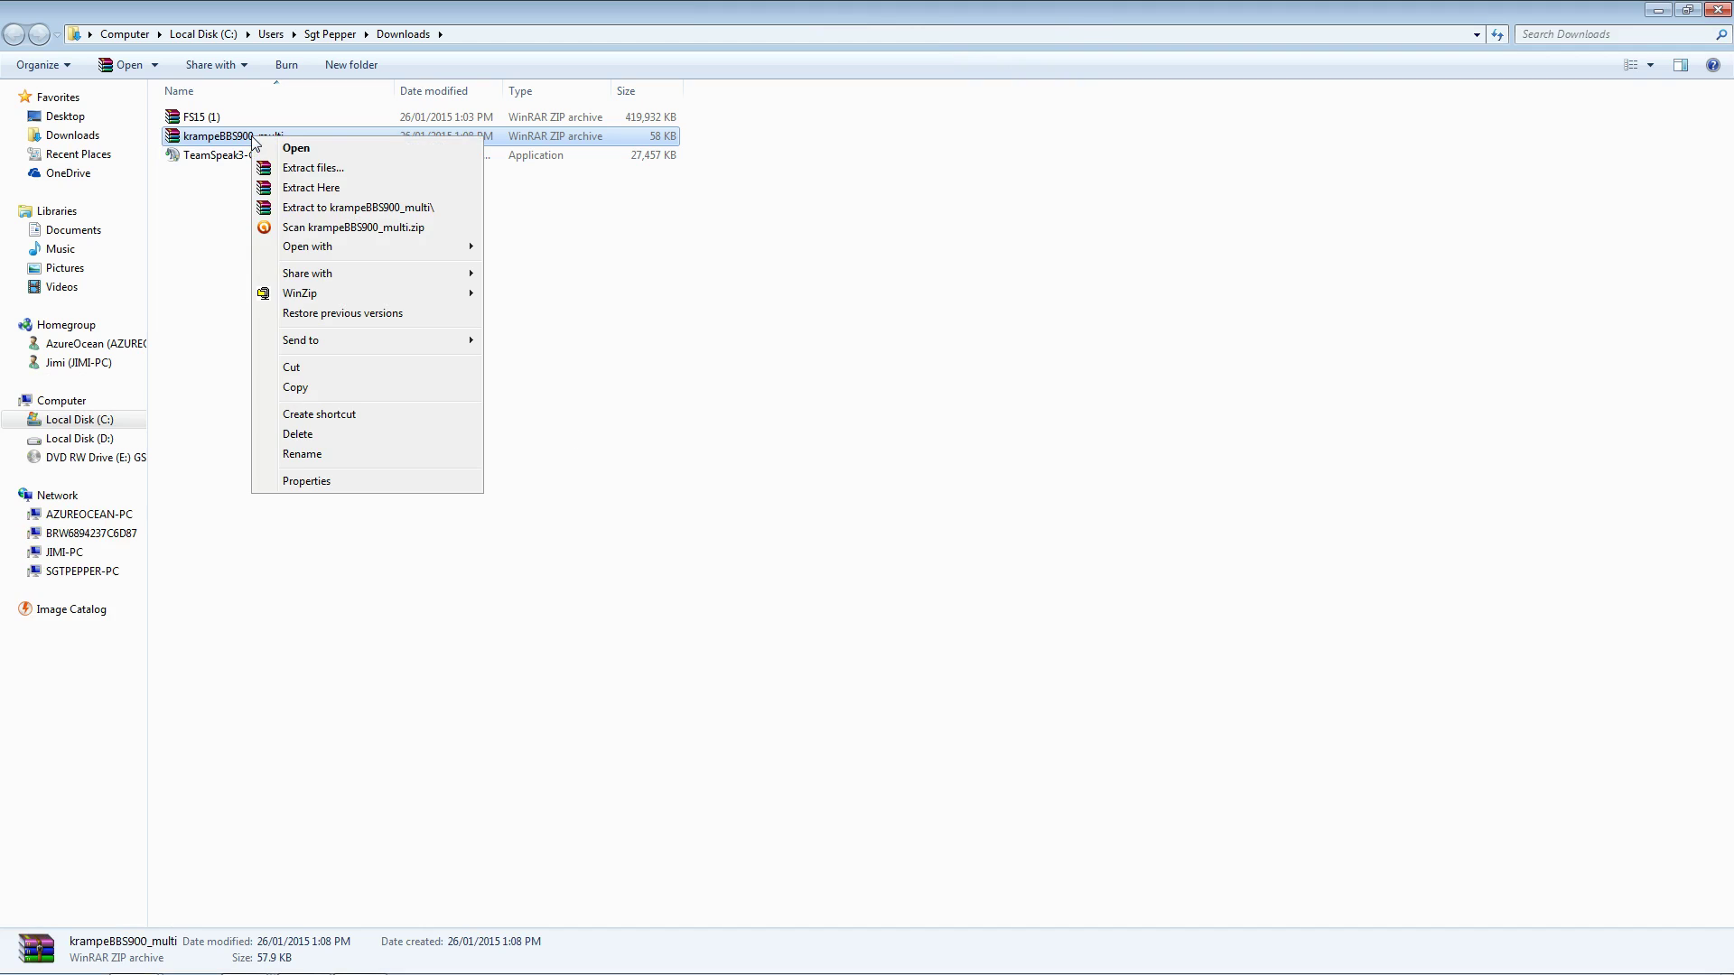
left_click(305, 367)
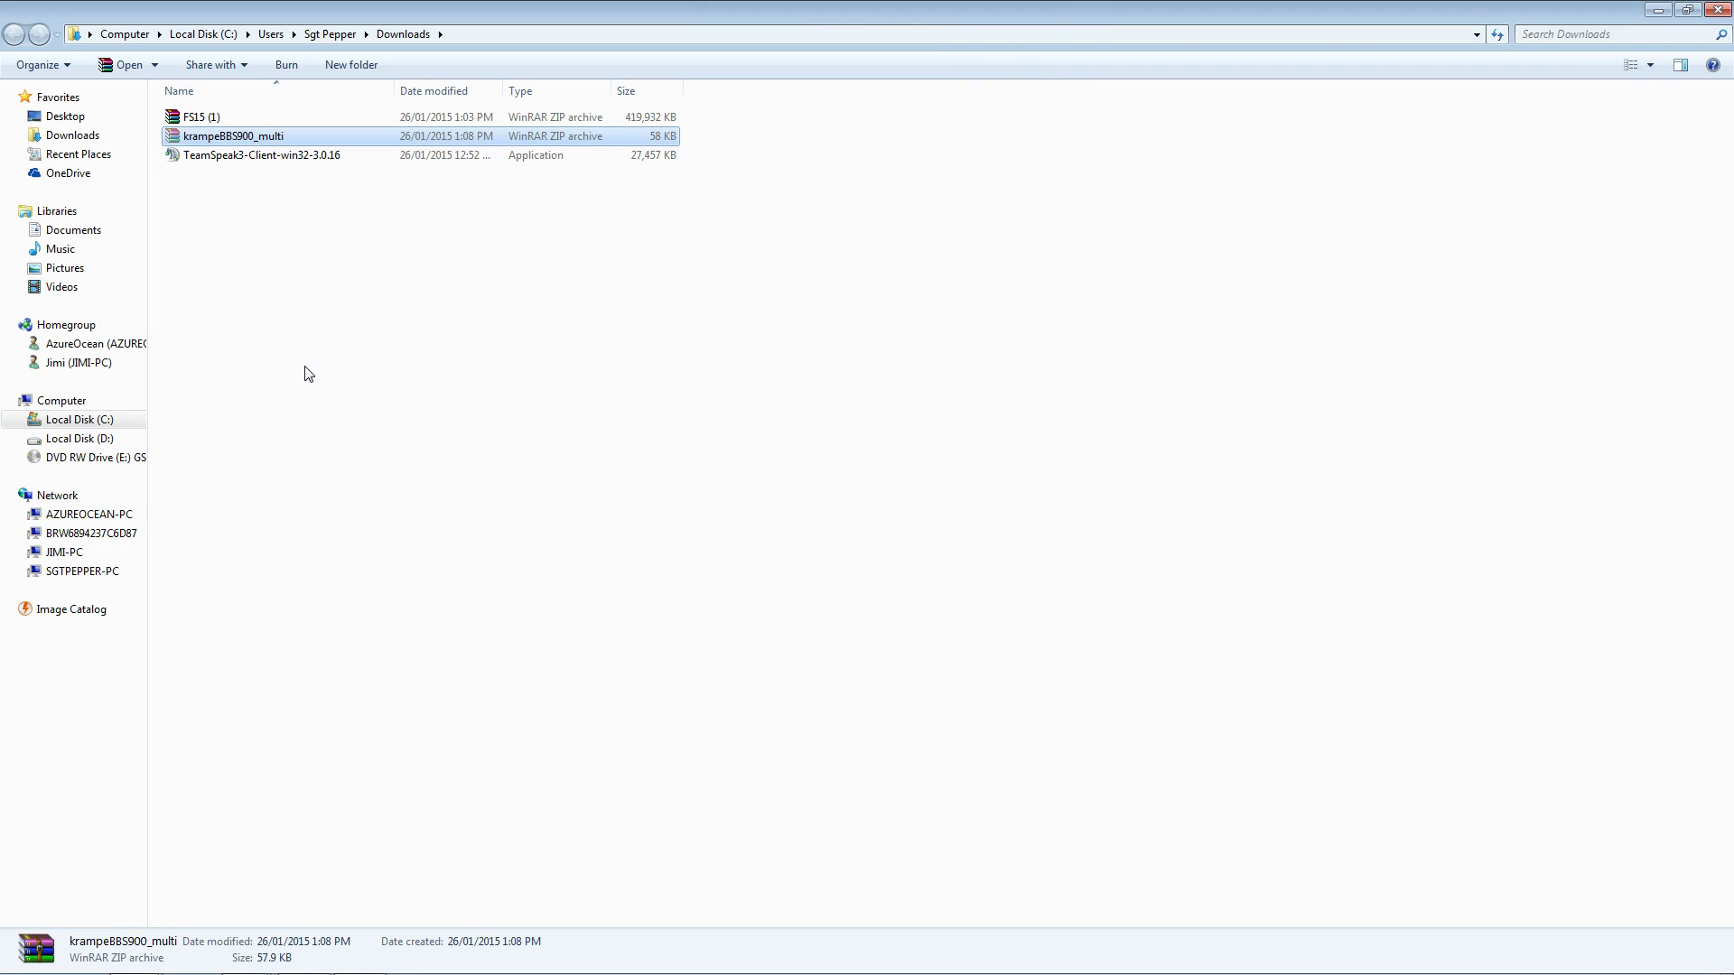
left_click(79, 231)
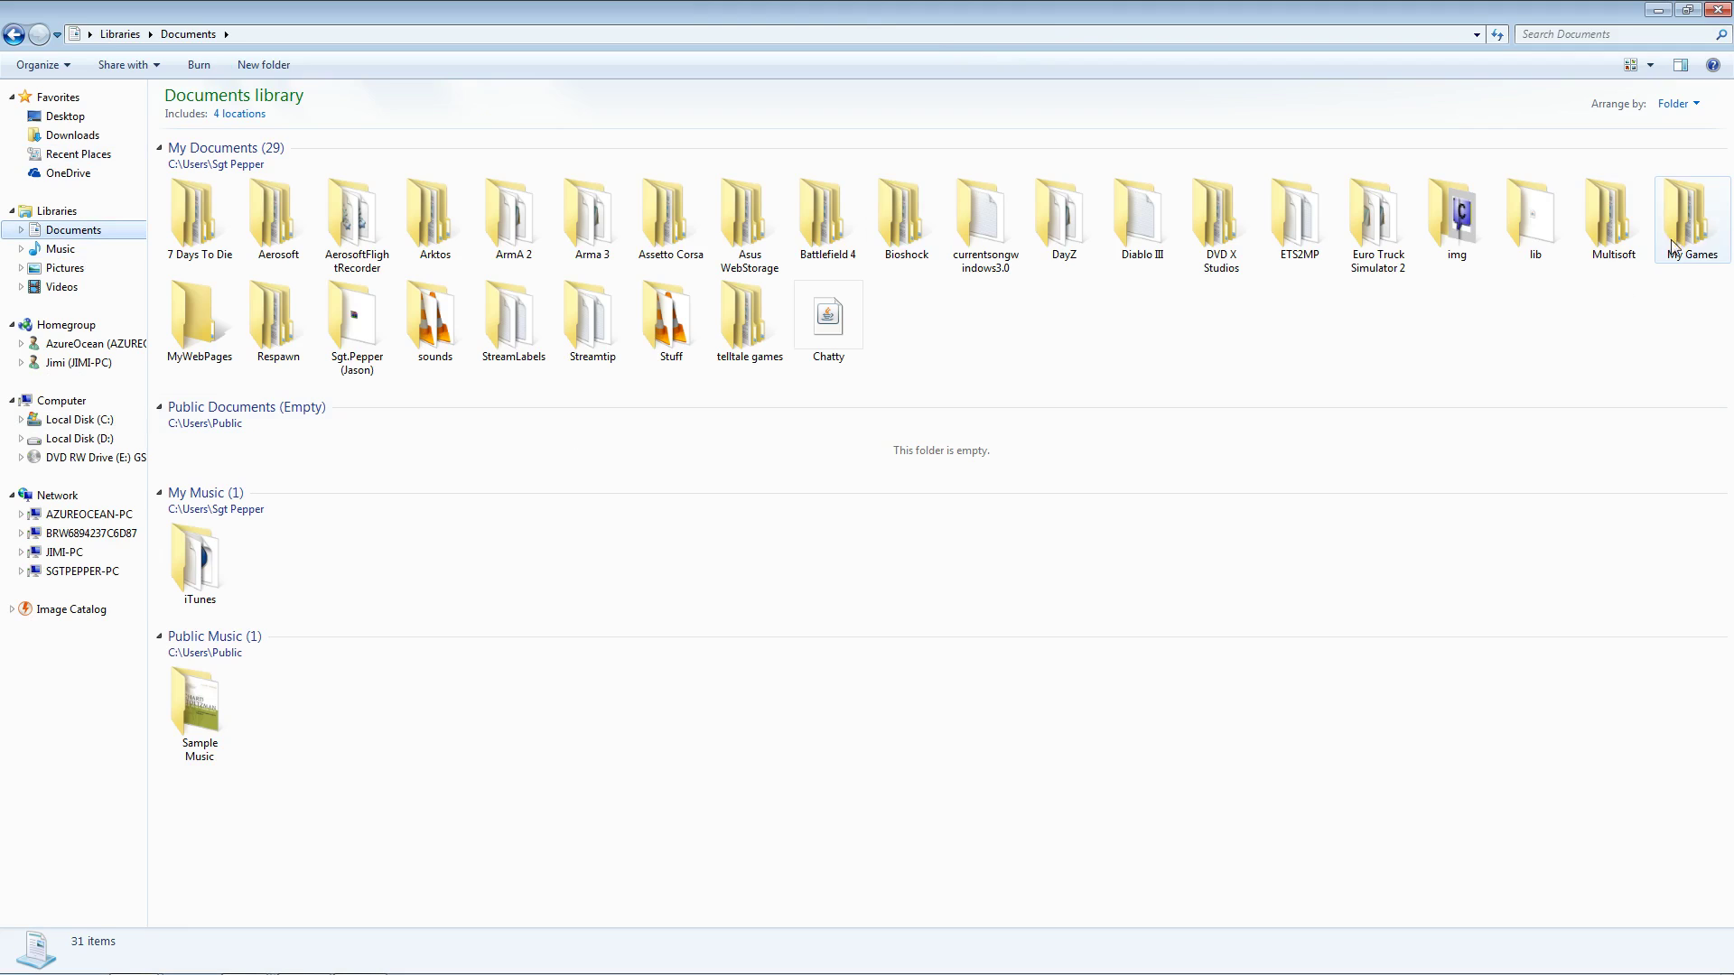
double_click(1685, 217)
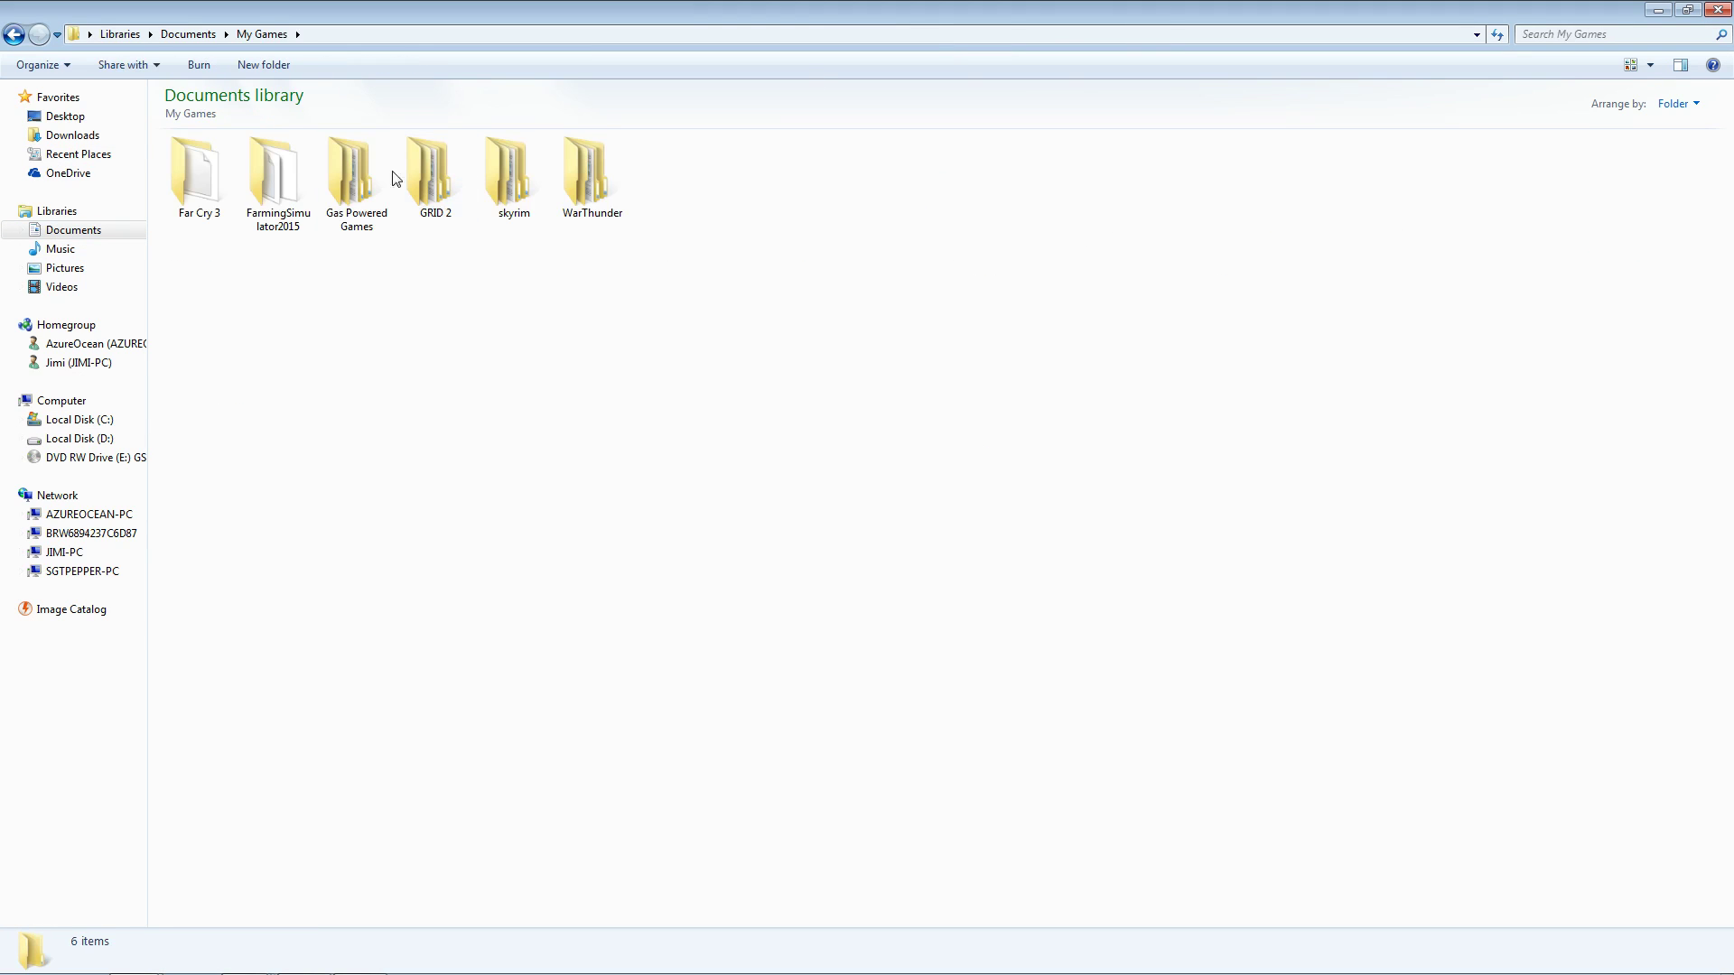
double_click(276, 187)
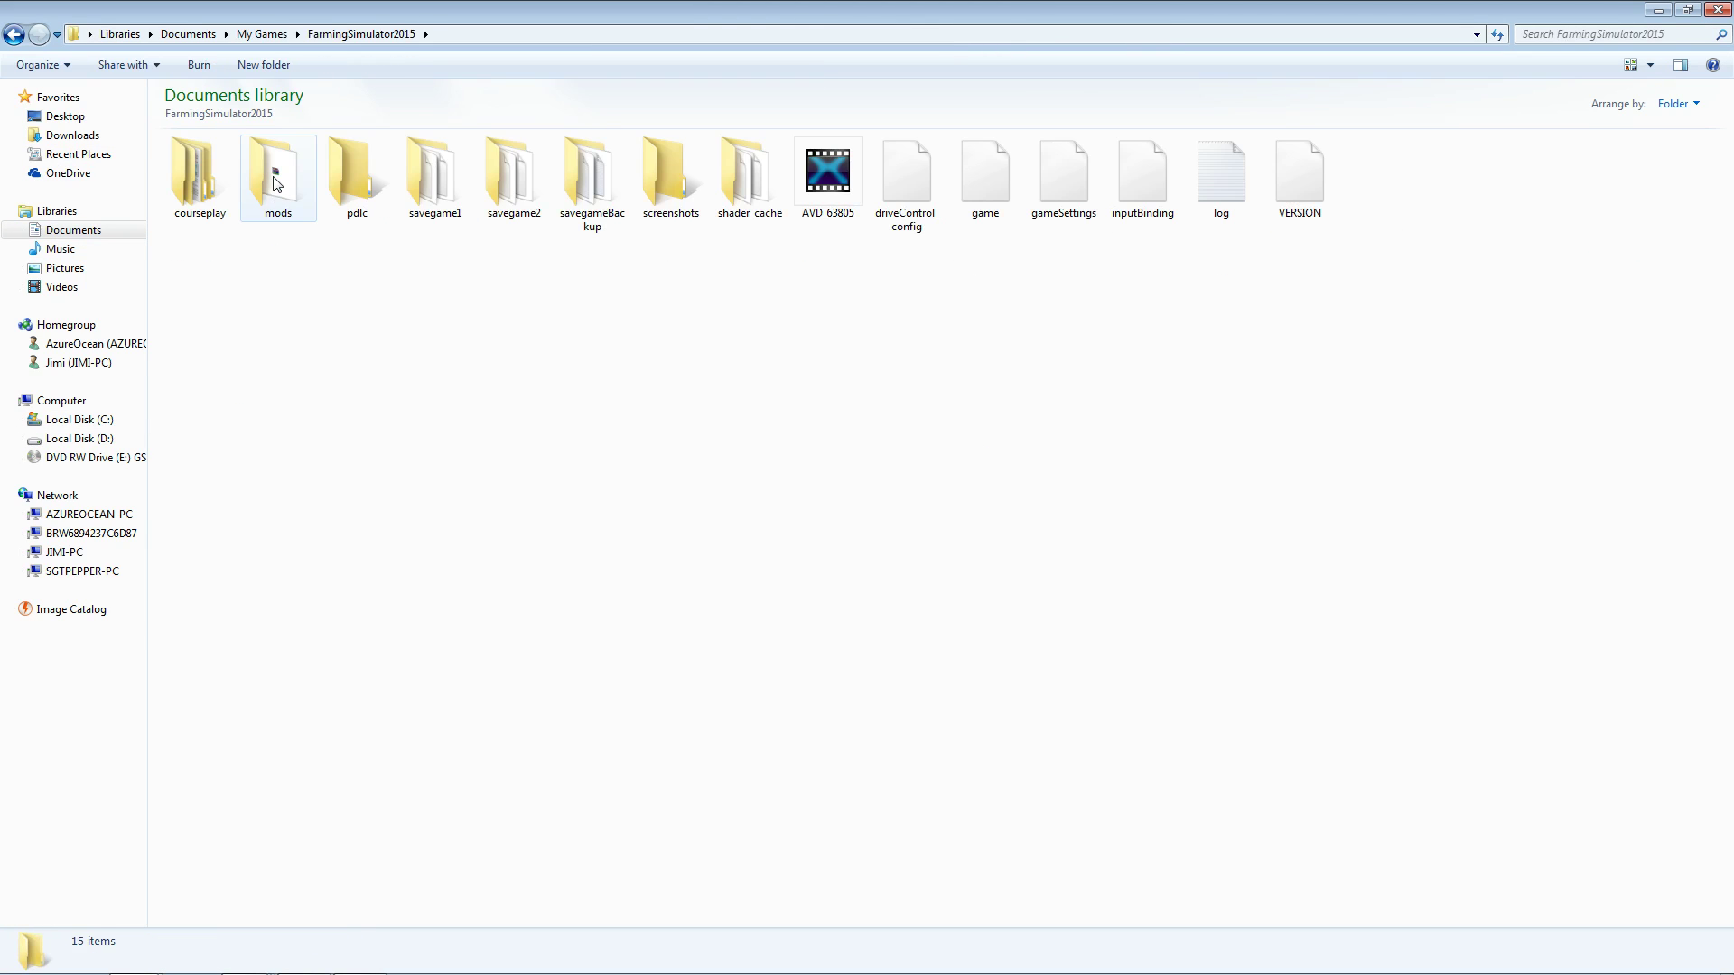
double_click(276, 183)
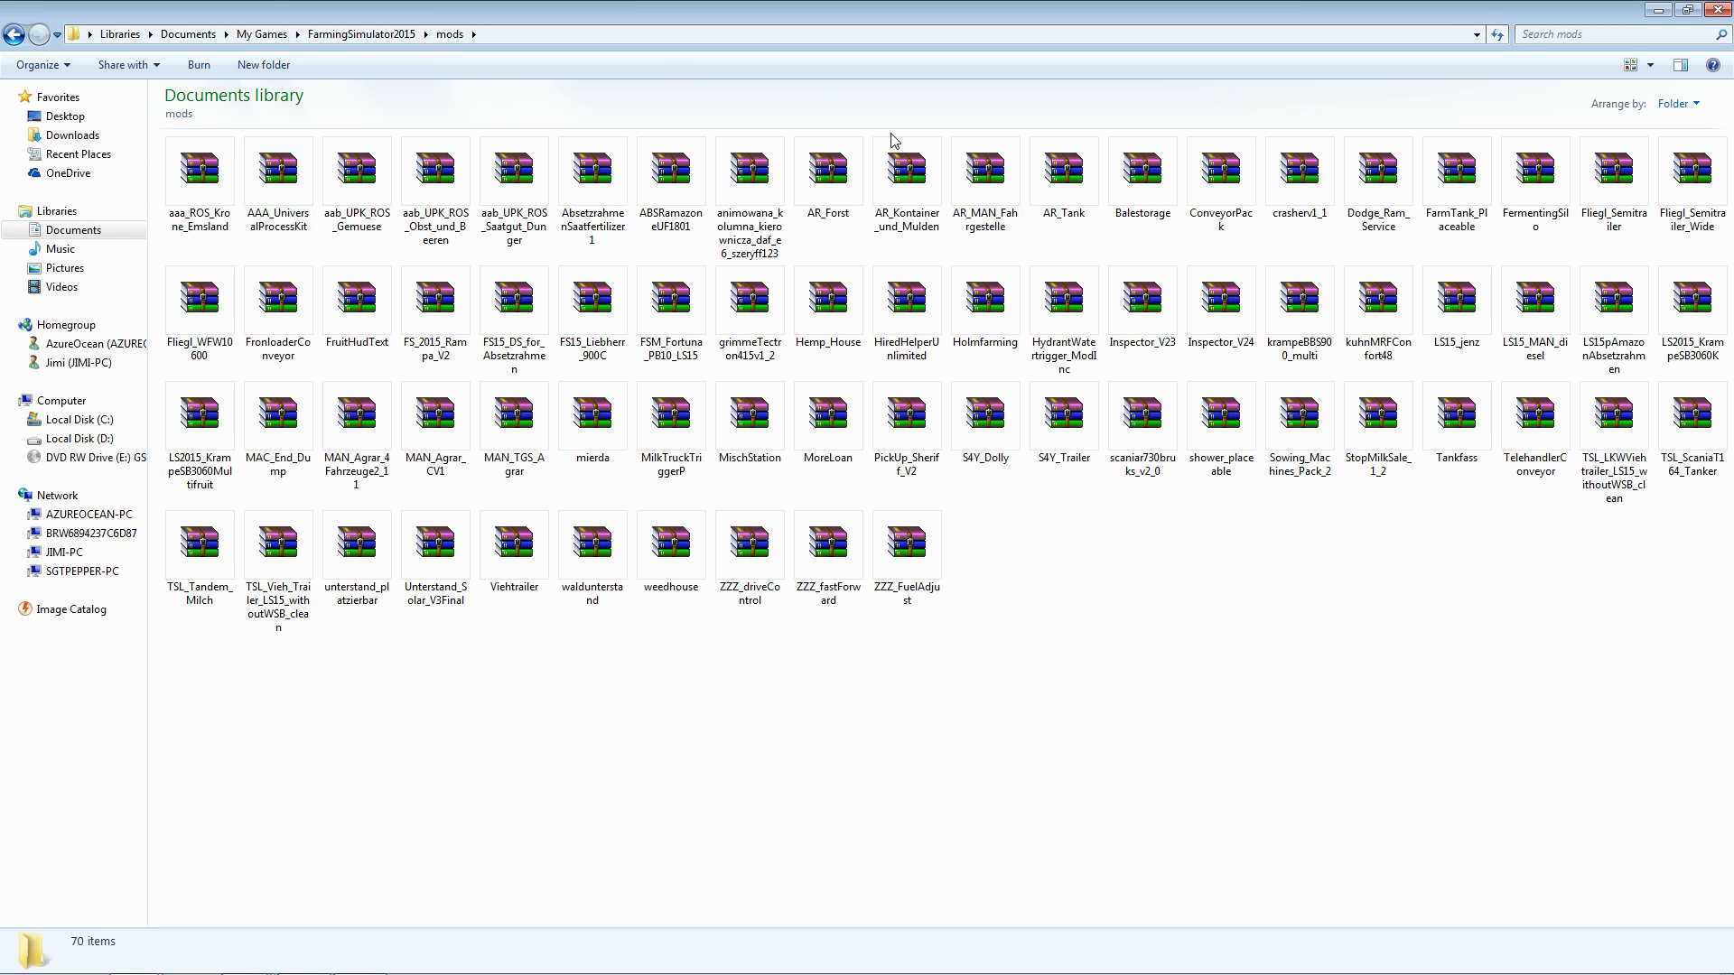
Paste krampeBBS900_multi into the mods folder, replacing the older copy
right_click(1103, 669)
left_click(1180, 798)
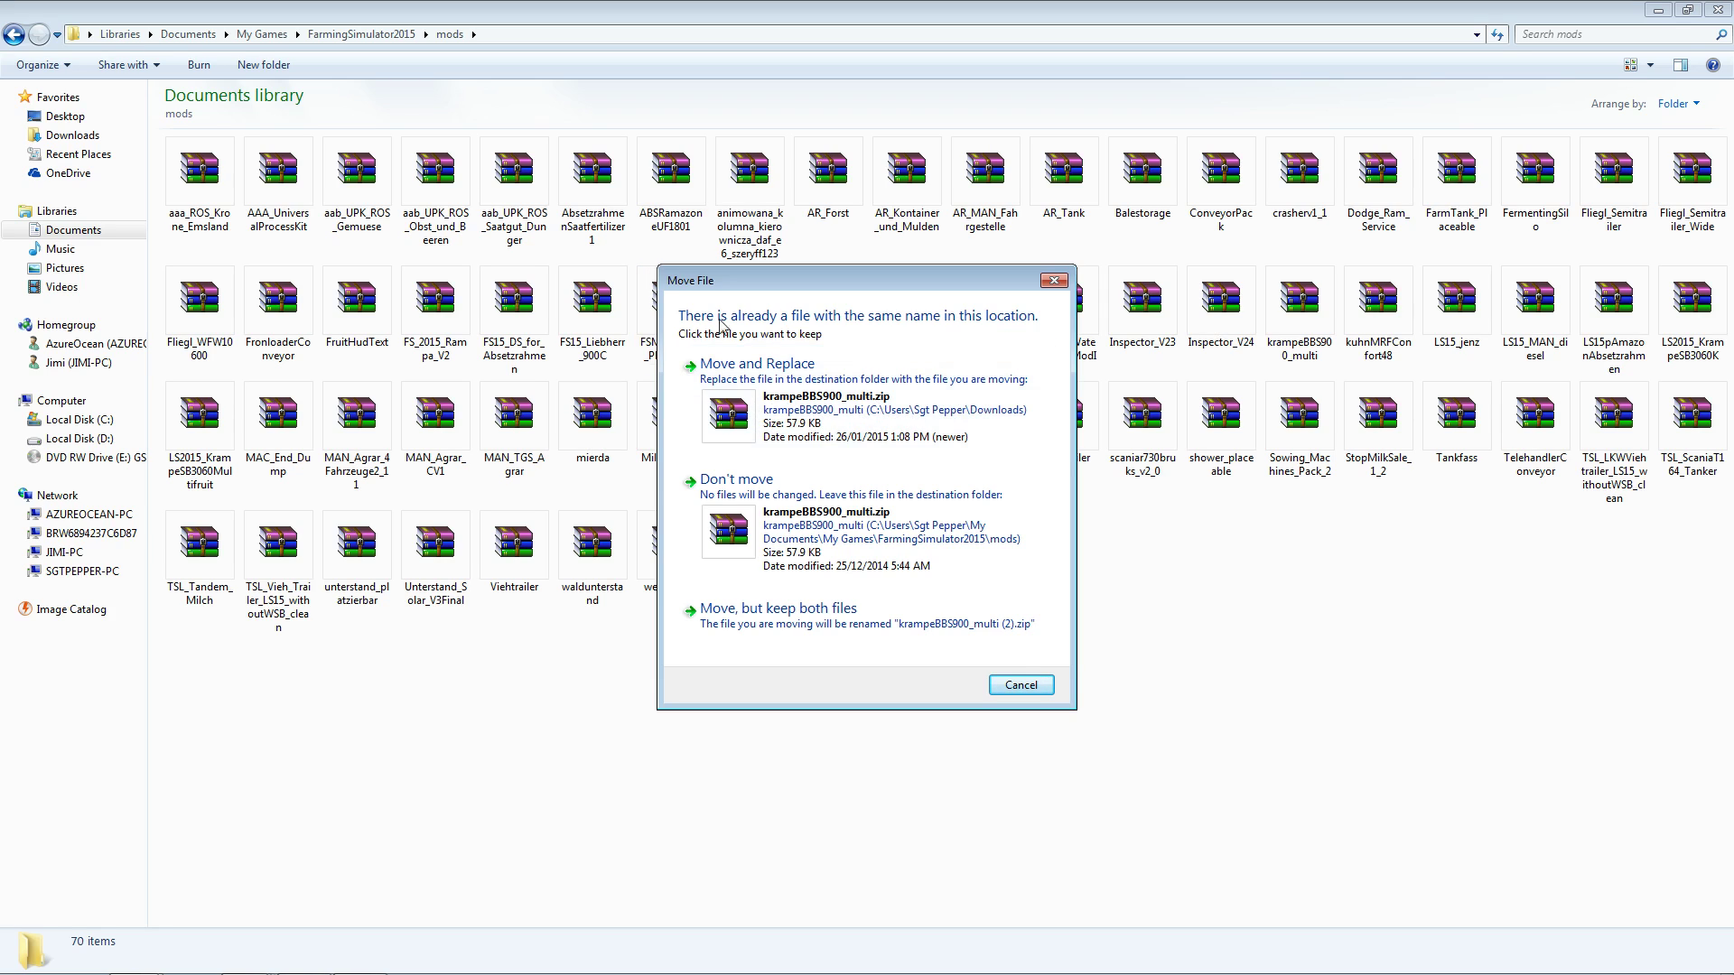
left_click(763, 422)
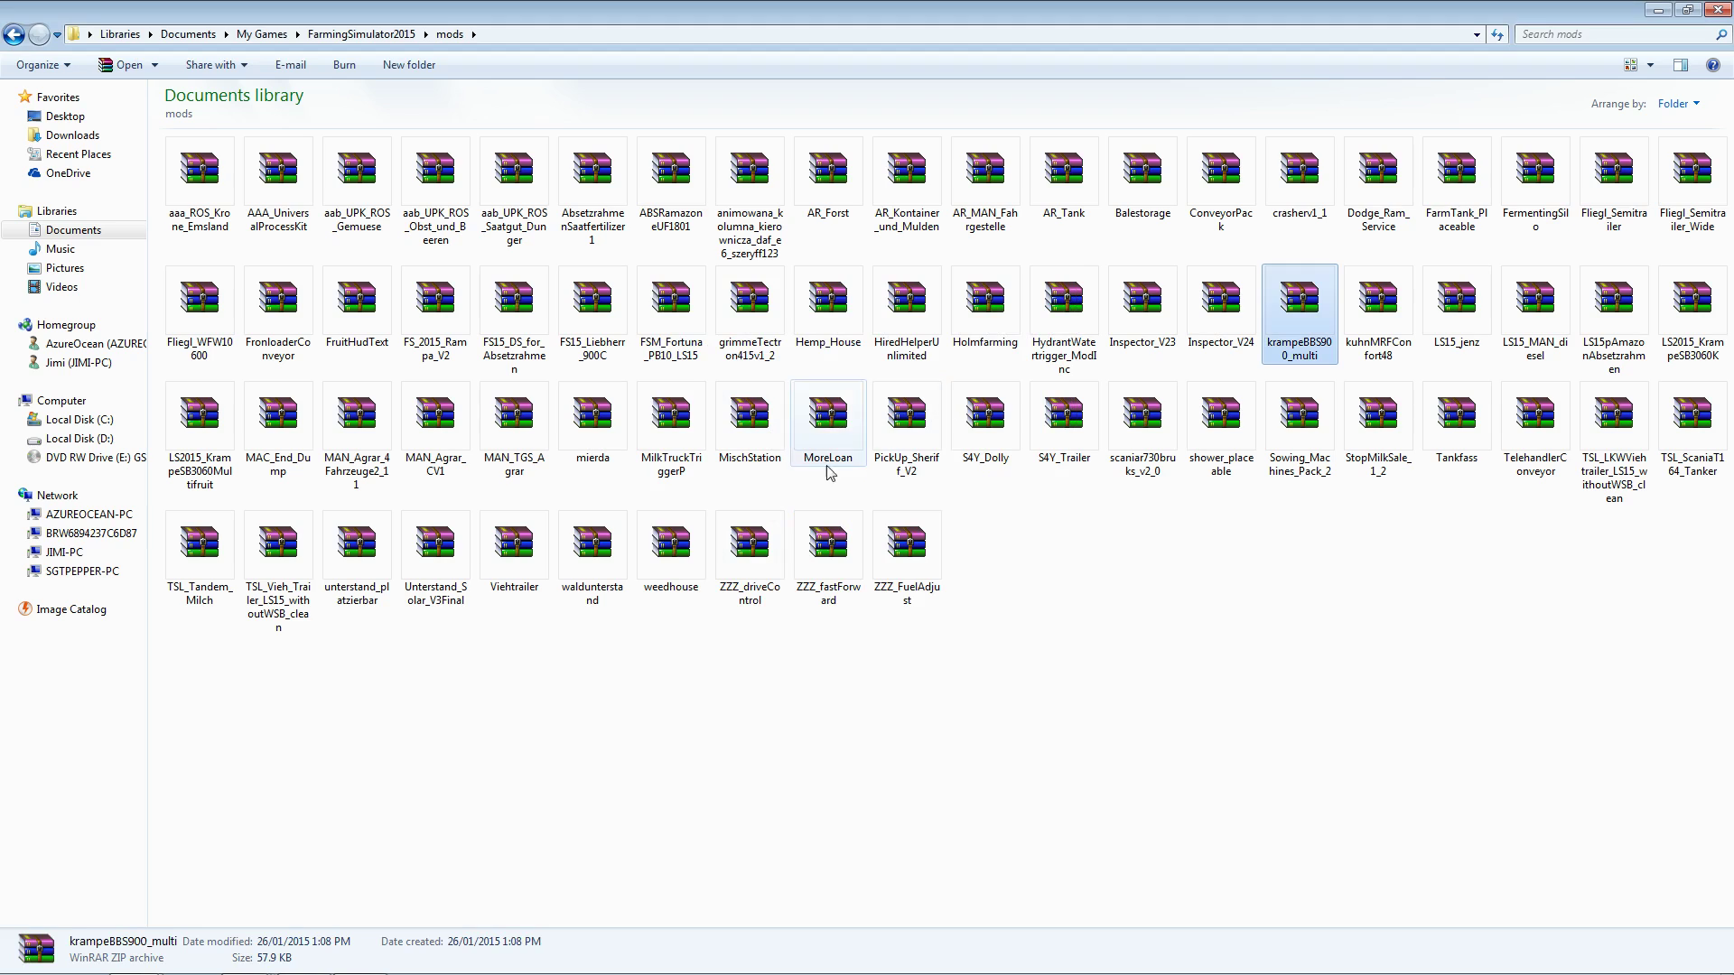
mouse_move(178, 960)
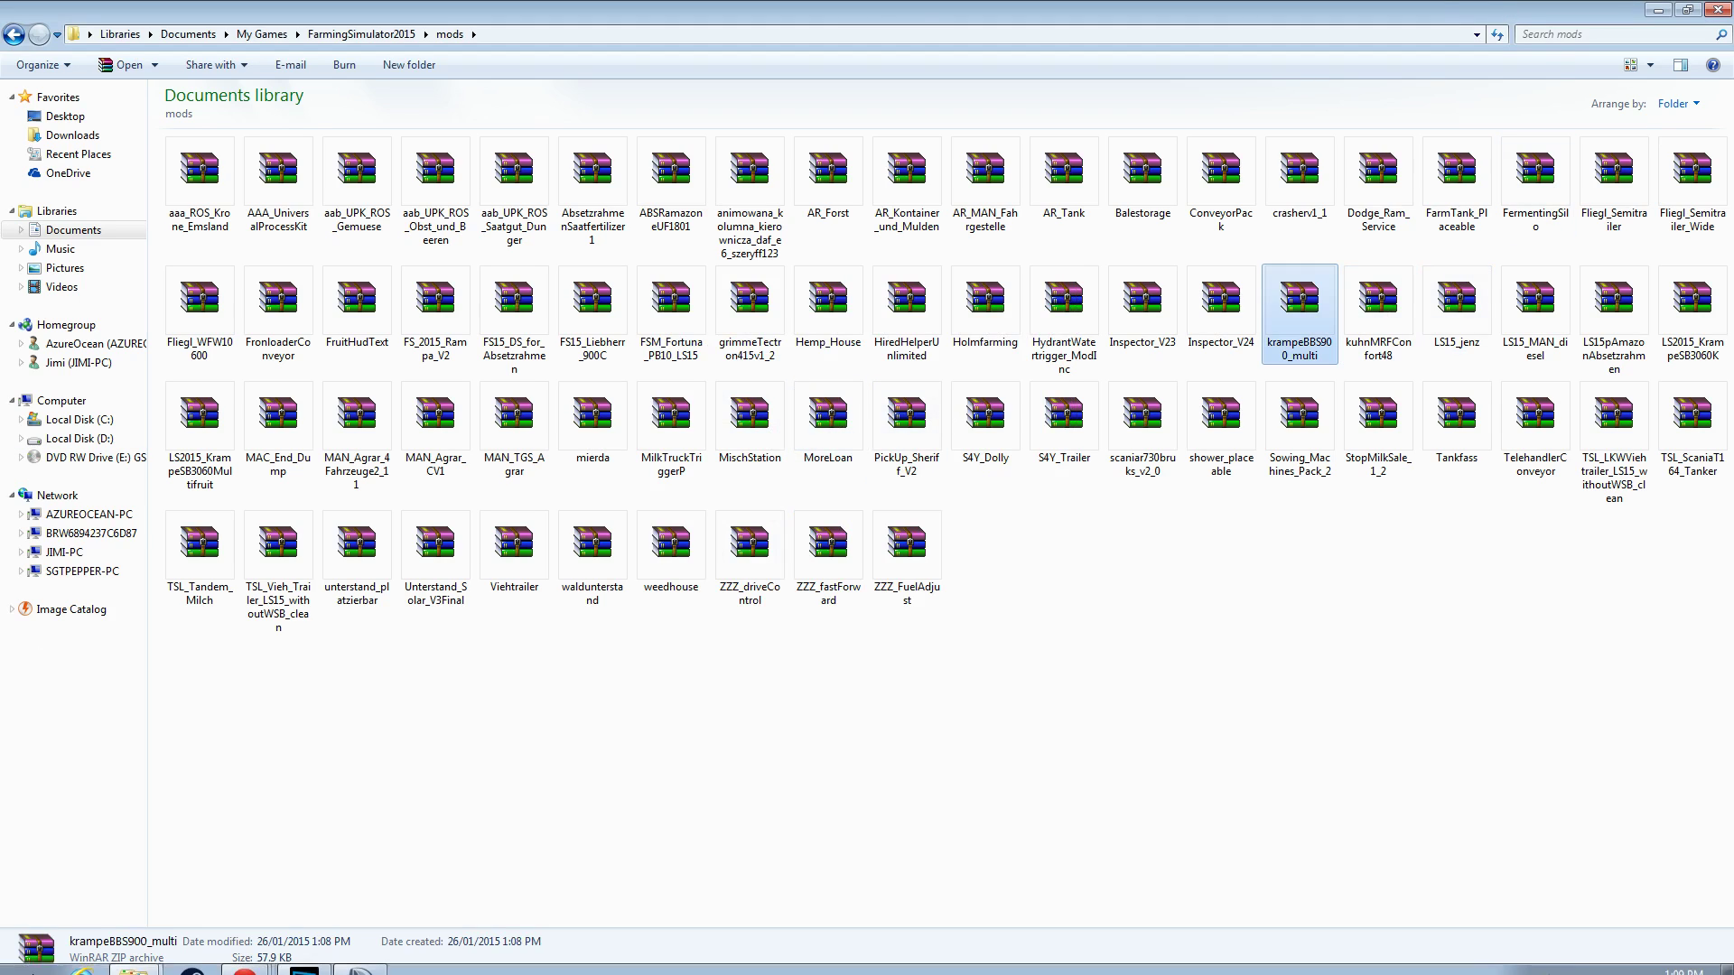
left_click(178, 960)
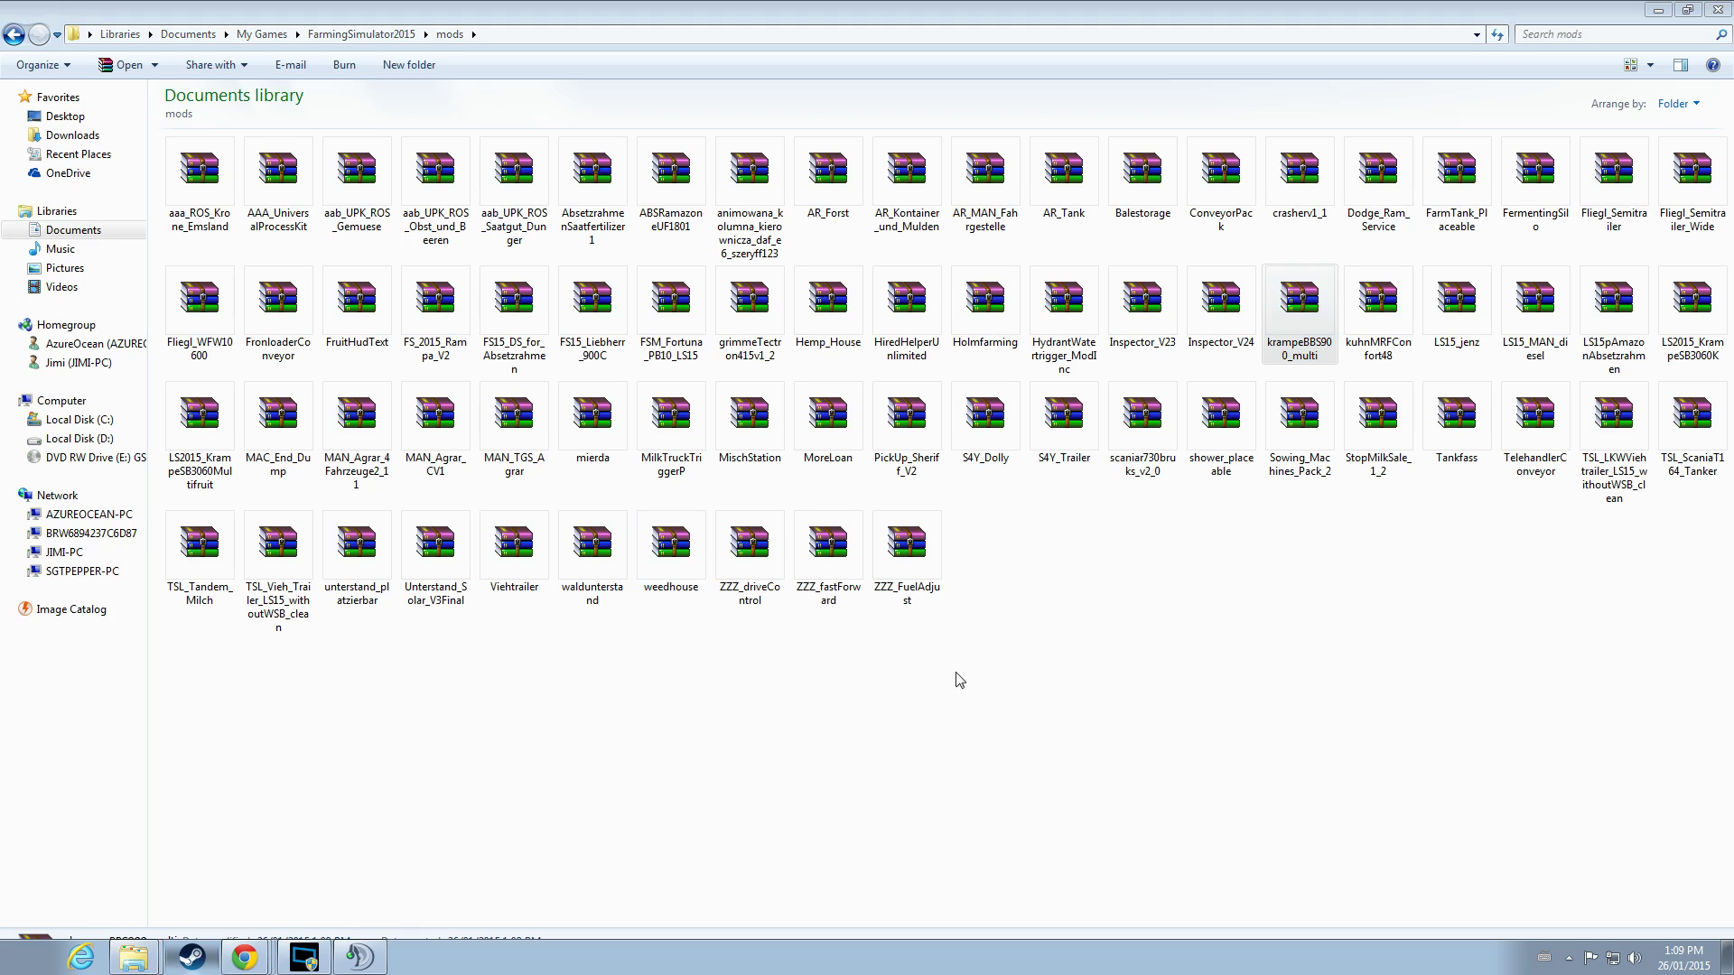
left_click(1111, 734)
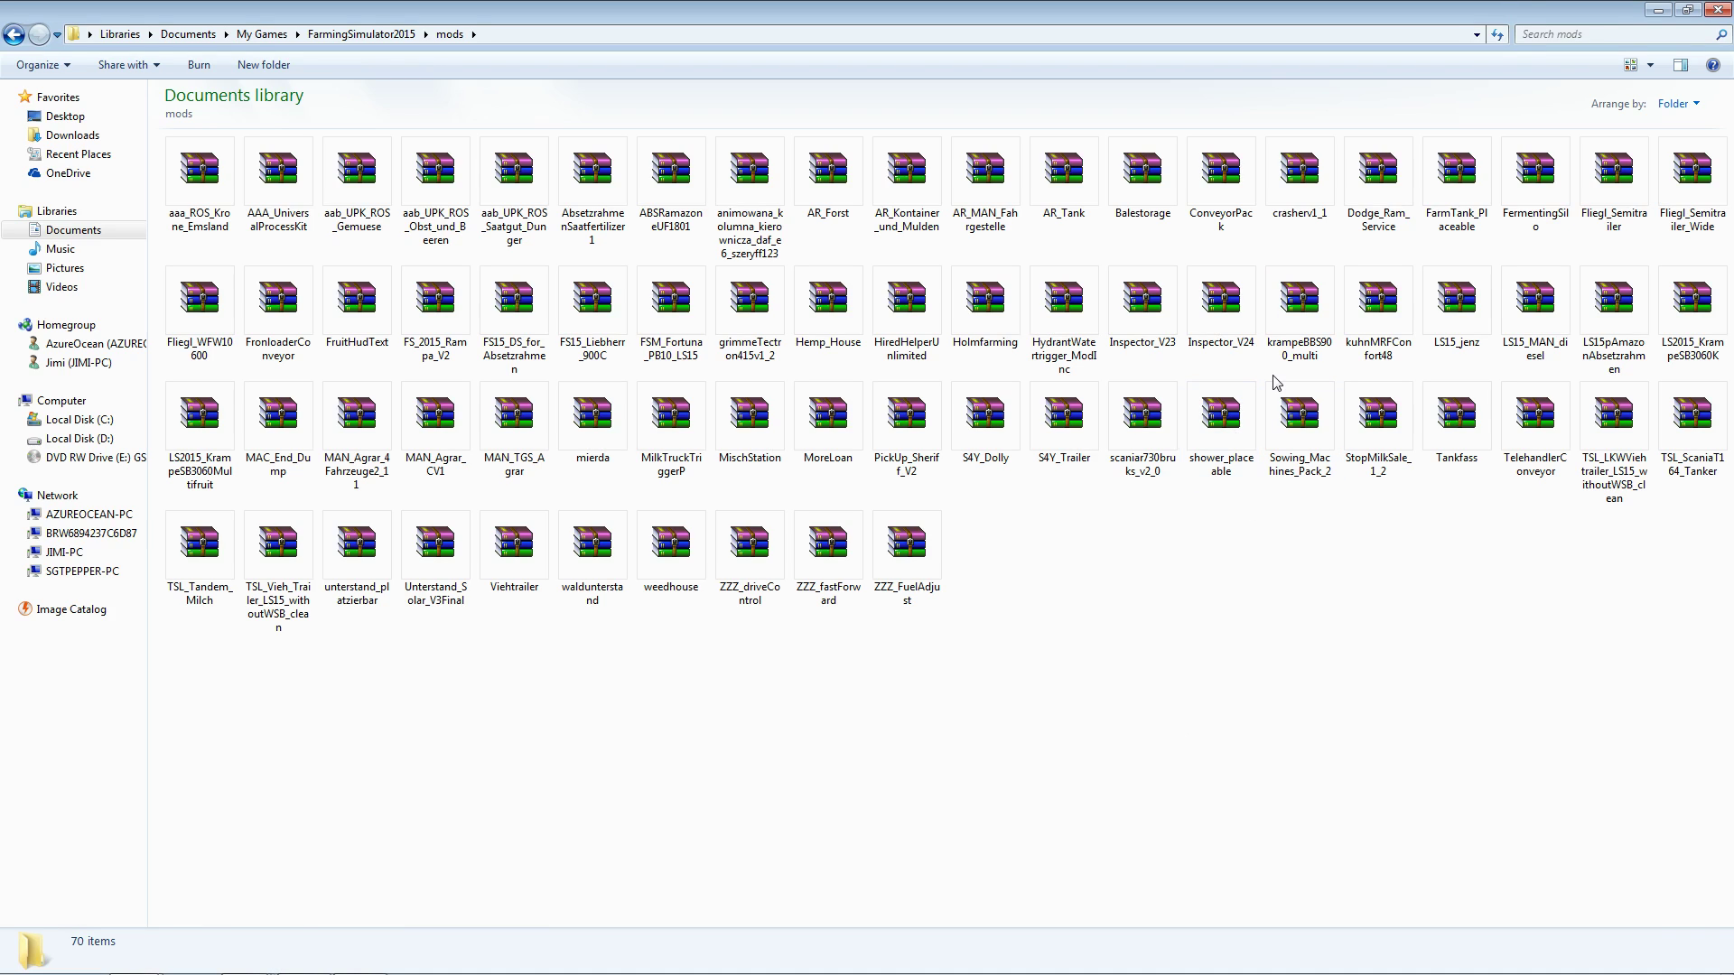
Minimize Explorer, close the Dropbox tab and scroll to the top of the offline Twitch channel page
left_click(1658, 11)
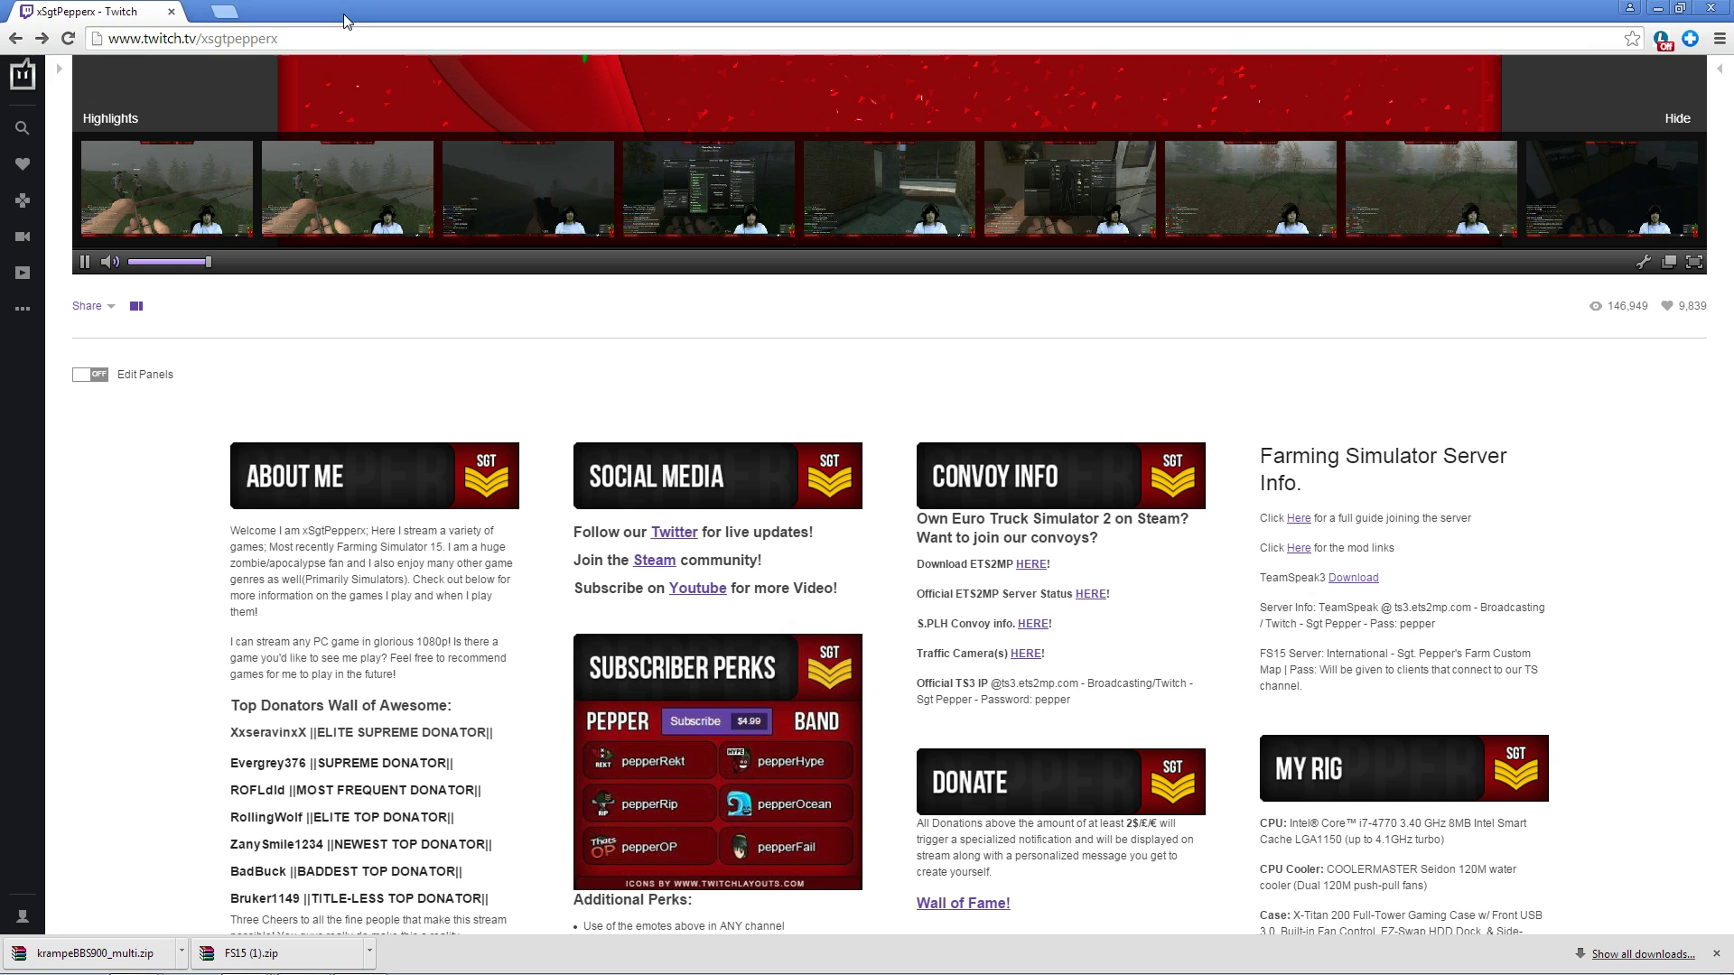
left_click(345, 12)
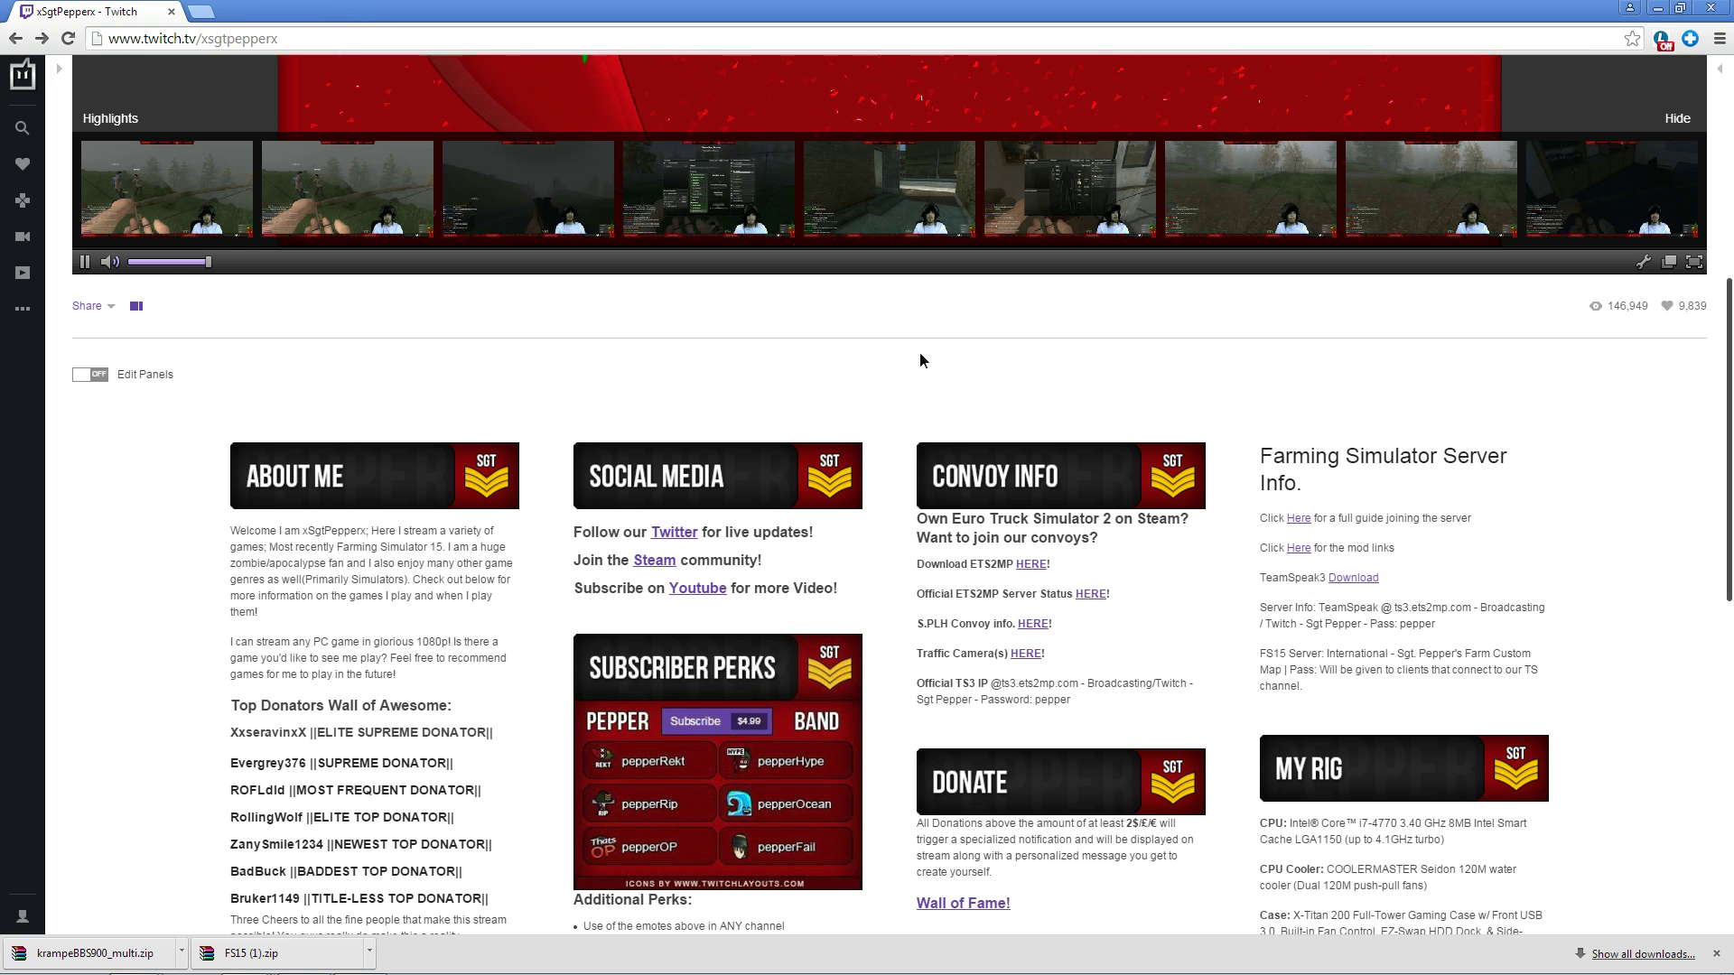
scroll(919, 360, "up", 7)
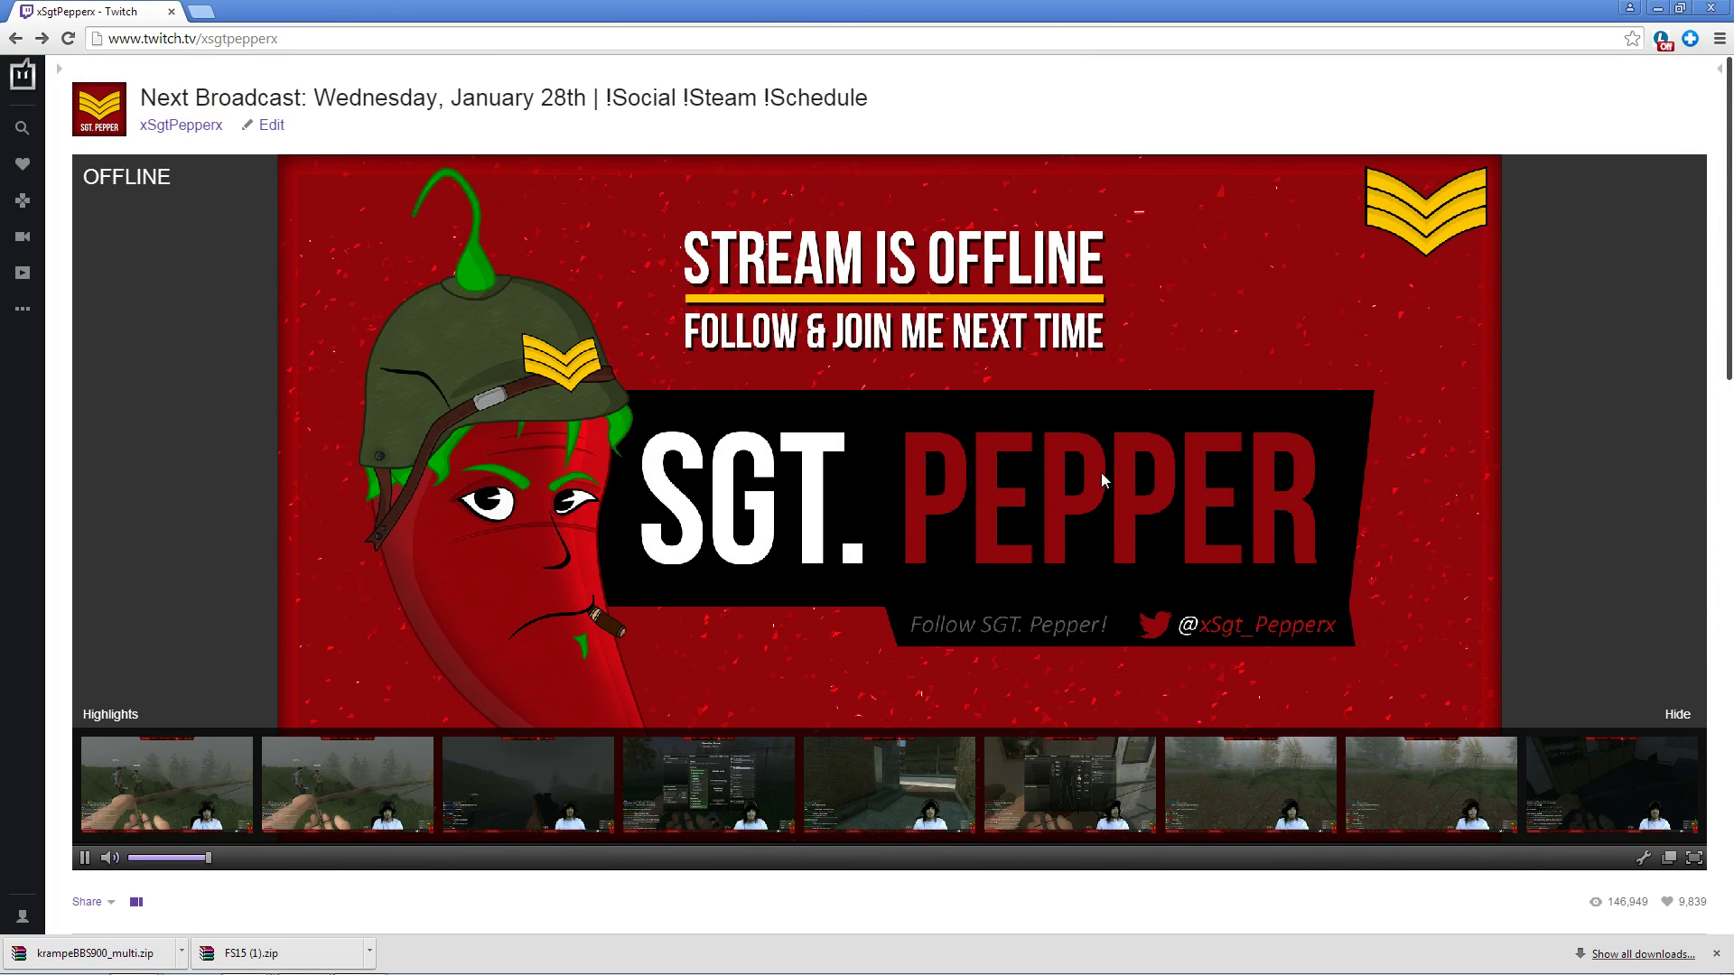